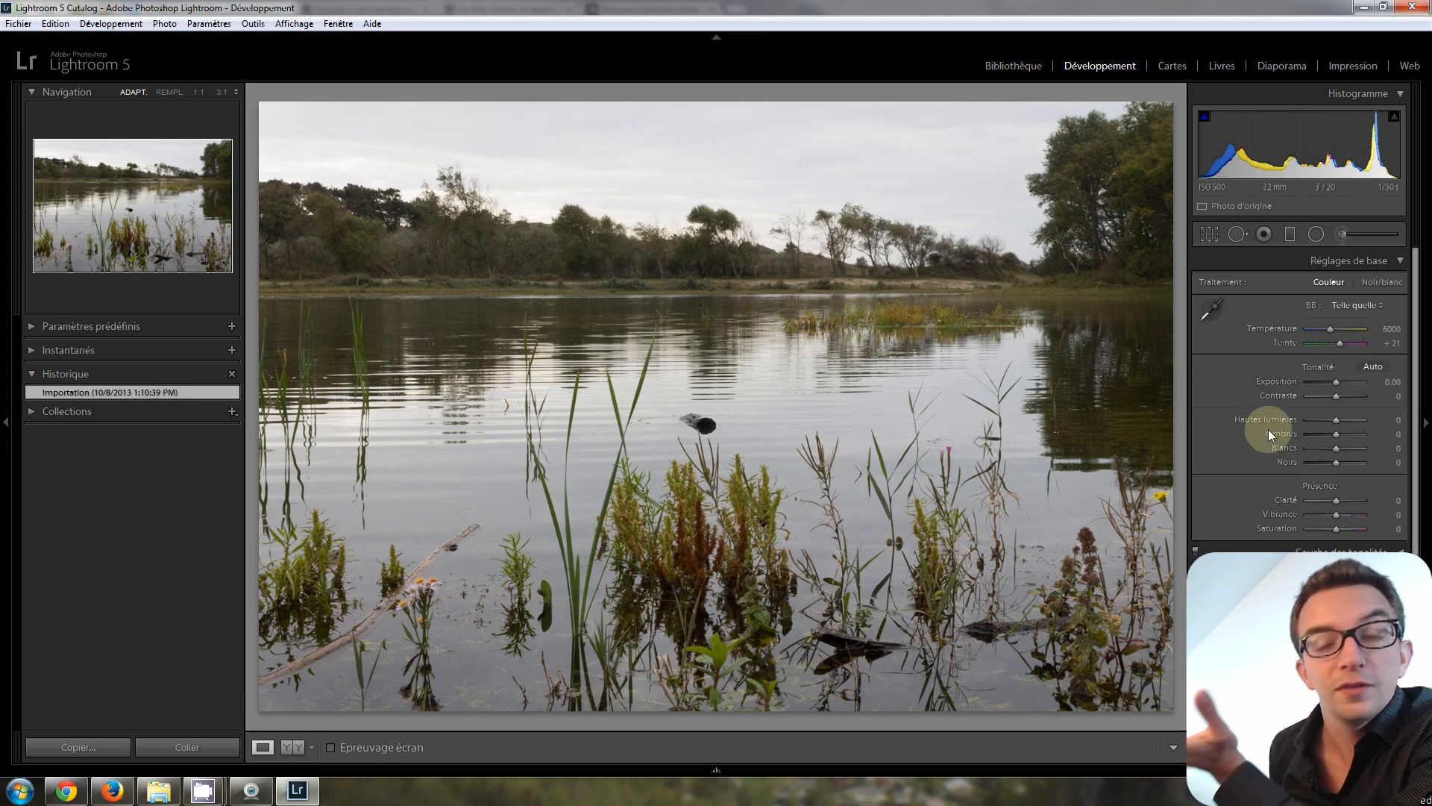
Turn the lens profile correction off and back on to compare its effect on the lake photo.
scroll(1289, 471, down, 3)
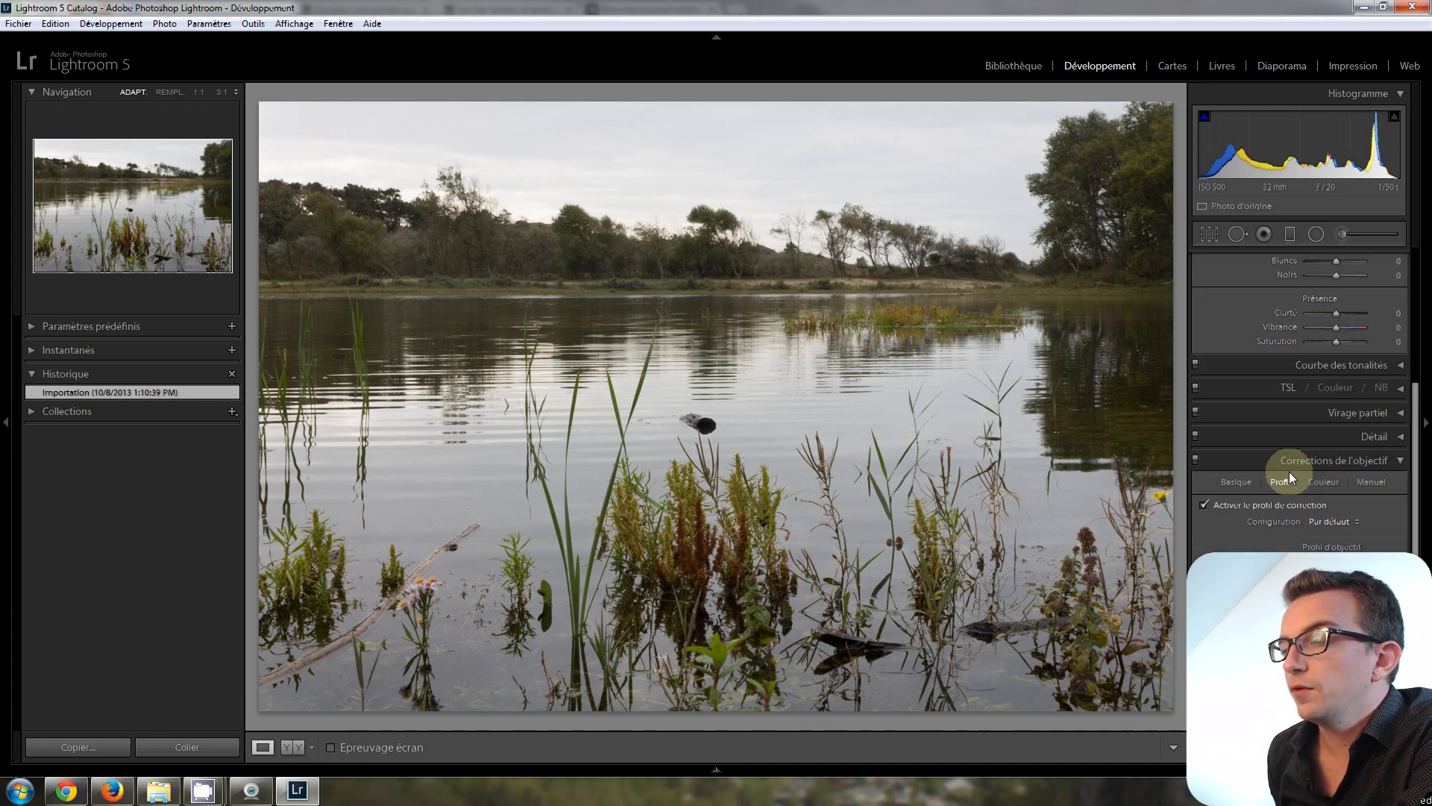
click(1204, 507)
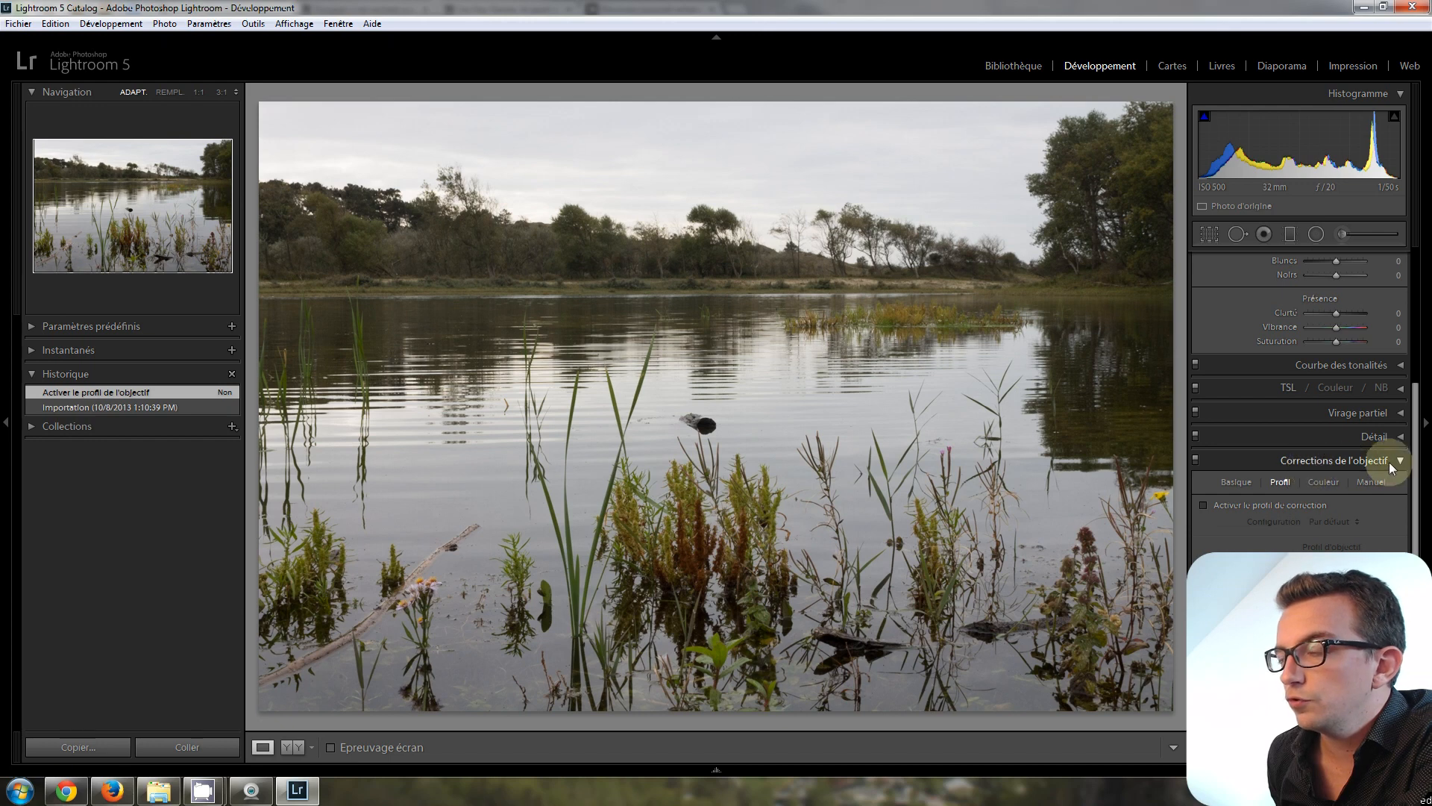
click(1203, 505)
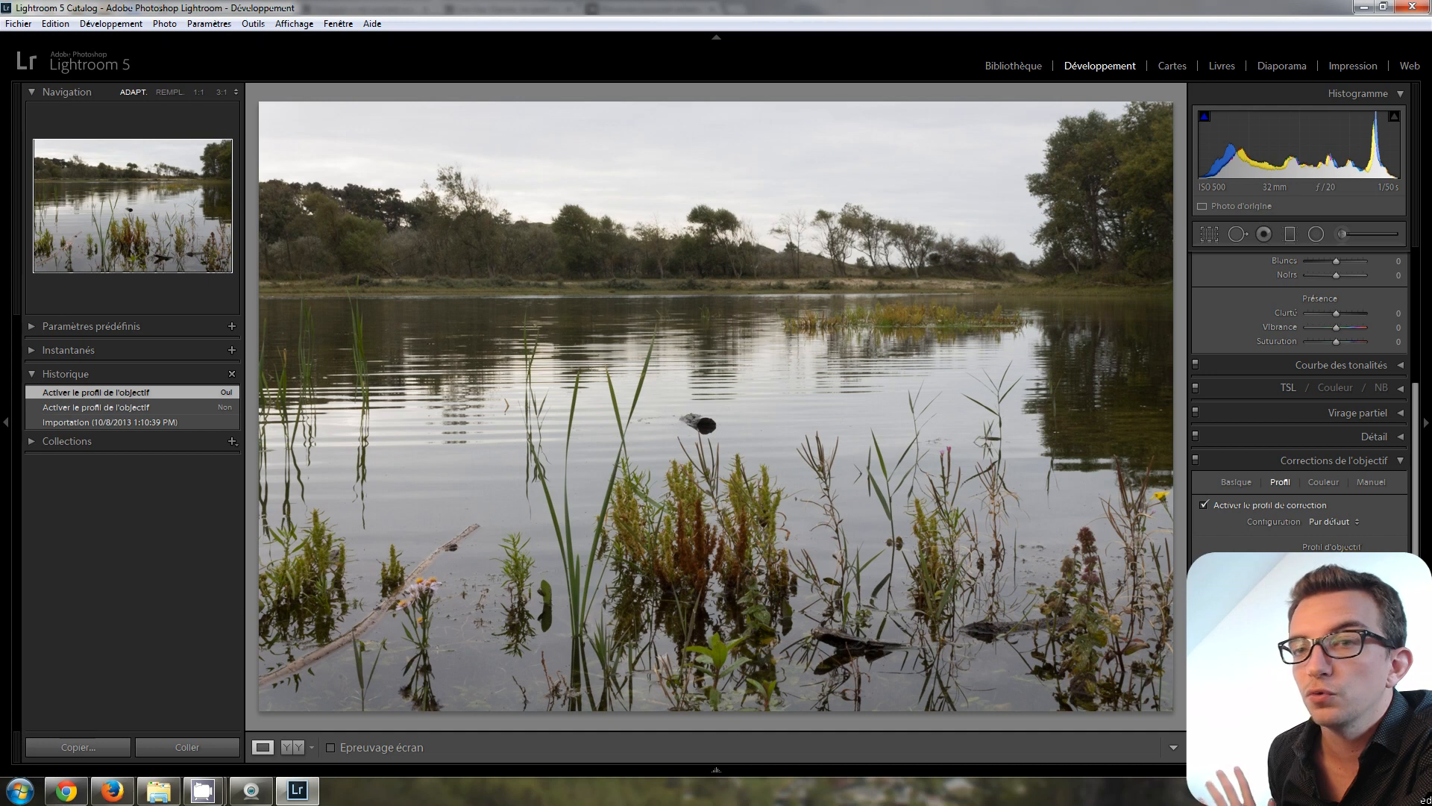
In the basic lens corrections, disable chromatic aberration removal and toggle the profile correction, leaving the profile enabled.
click(1234, 485)
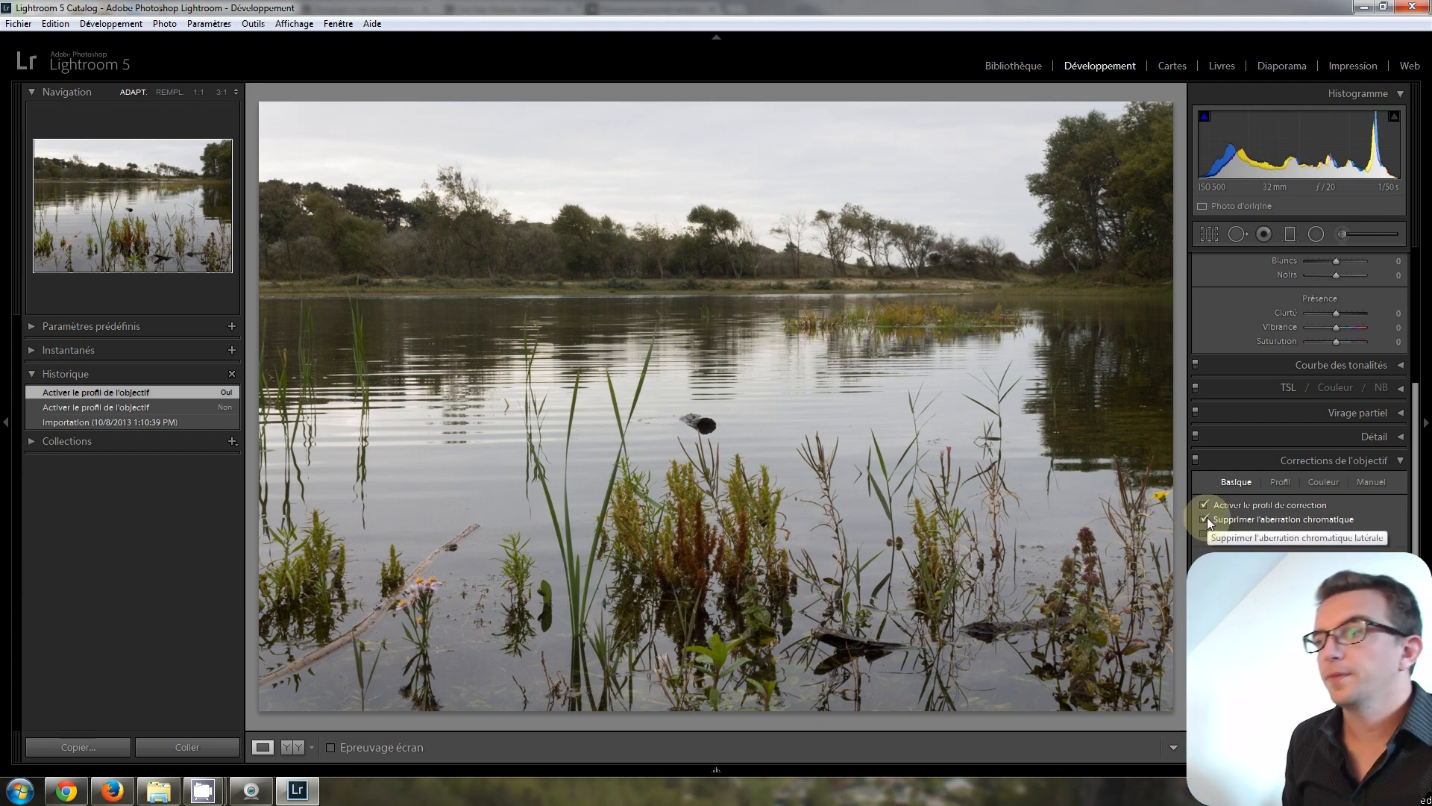
click(1204, 505)
click(1204, 520)
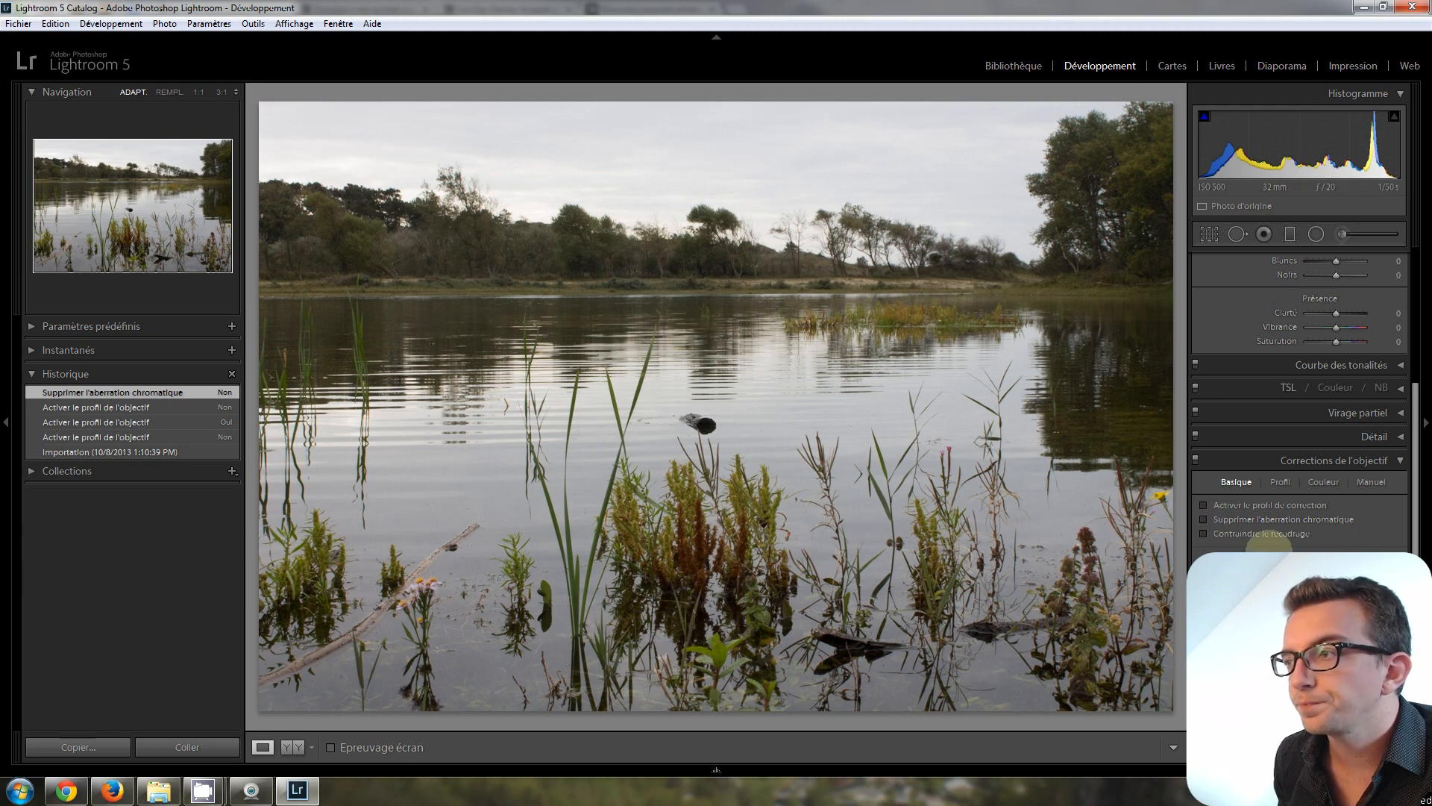
click(1202, 506)
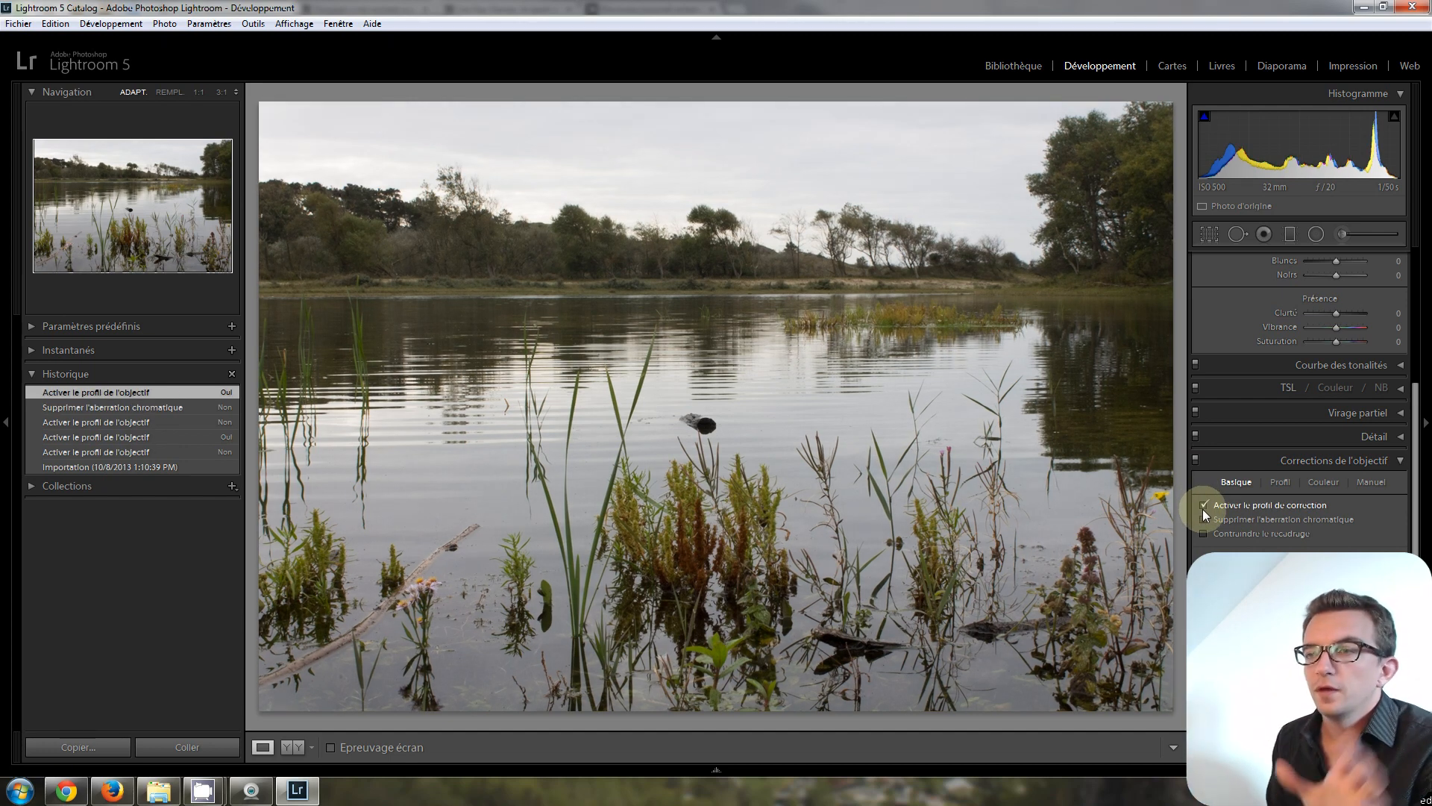
Enable chromatic aberration removal, comparing it off and on at 3:1 on the tree branches against the sky, and return to the fitted view.
click(813, 222)
drag(630, 298, 824, 374)
drag(597, 367, 821, 440)
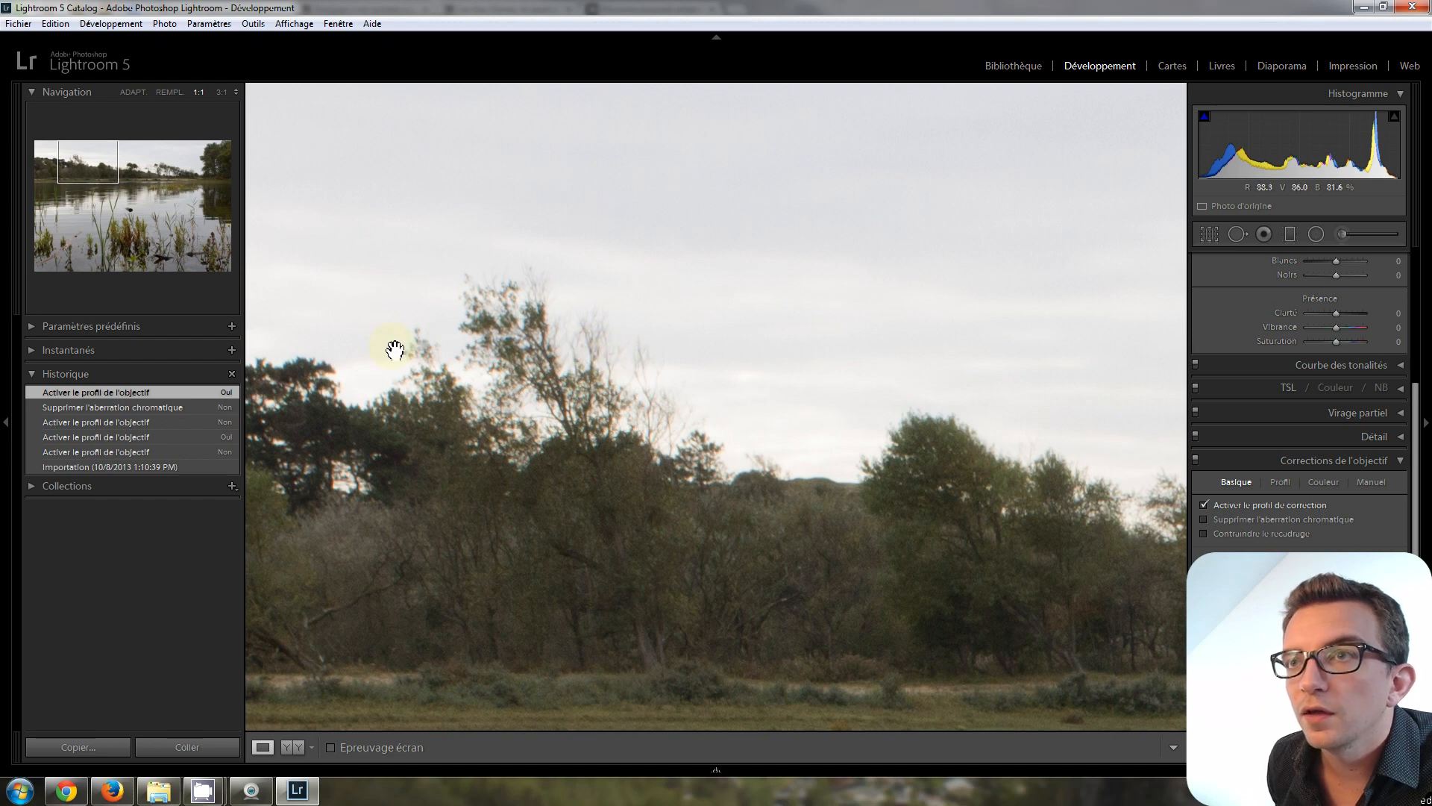
click(217, 91)
drag(275, 234, 657, 416)
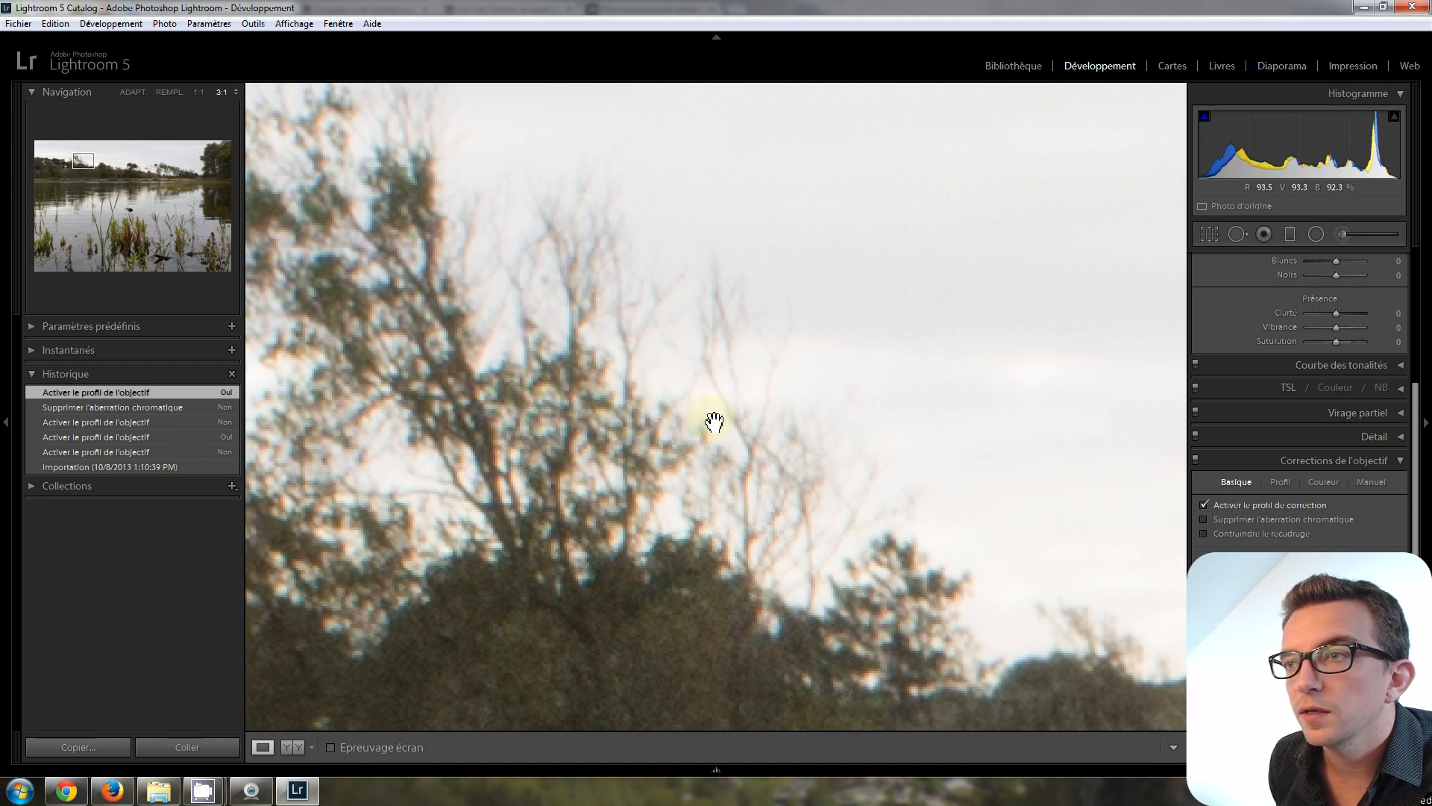
drag(700, 464, 742, 480)
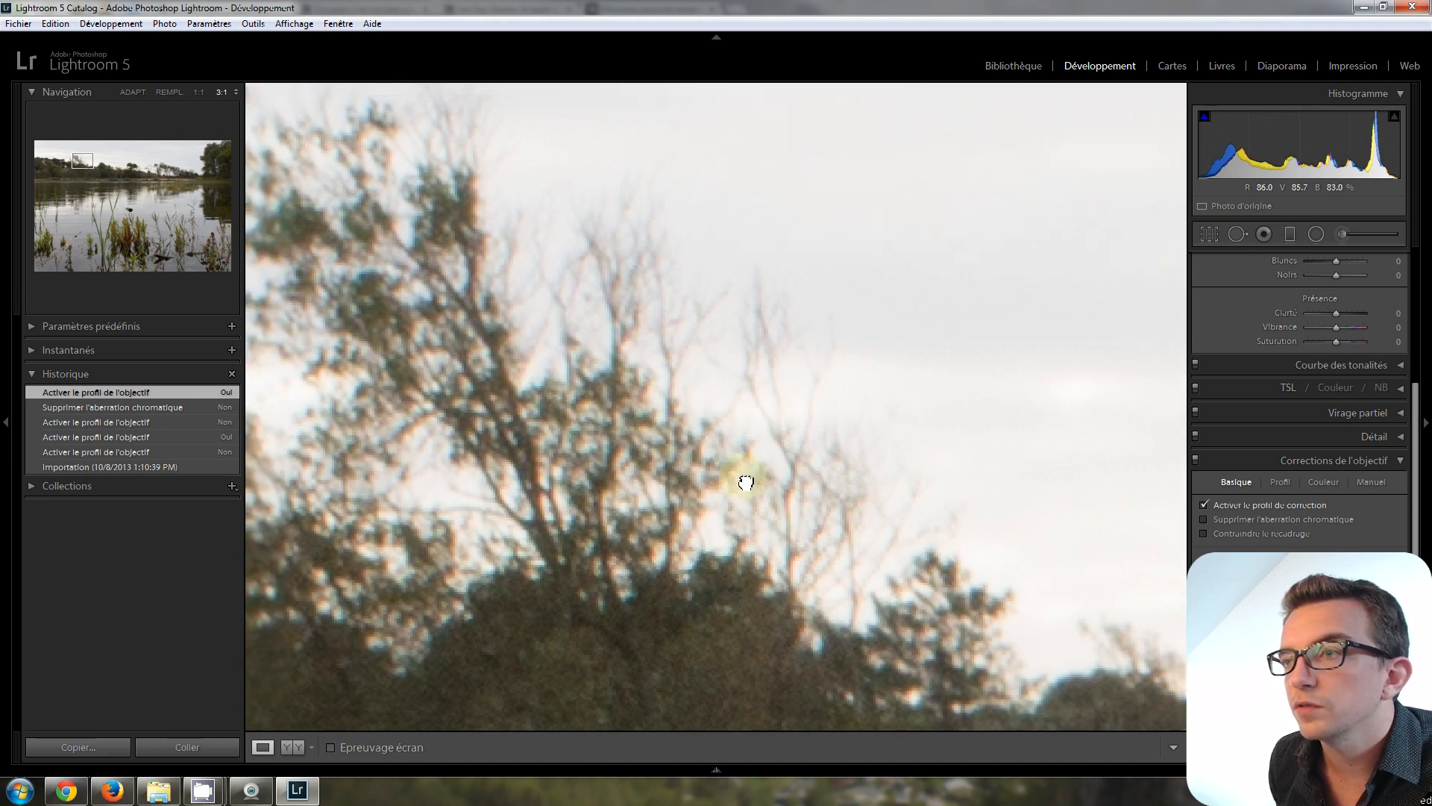
click(1203, 519)
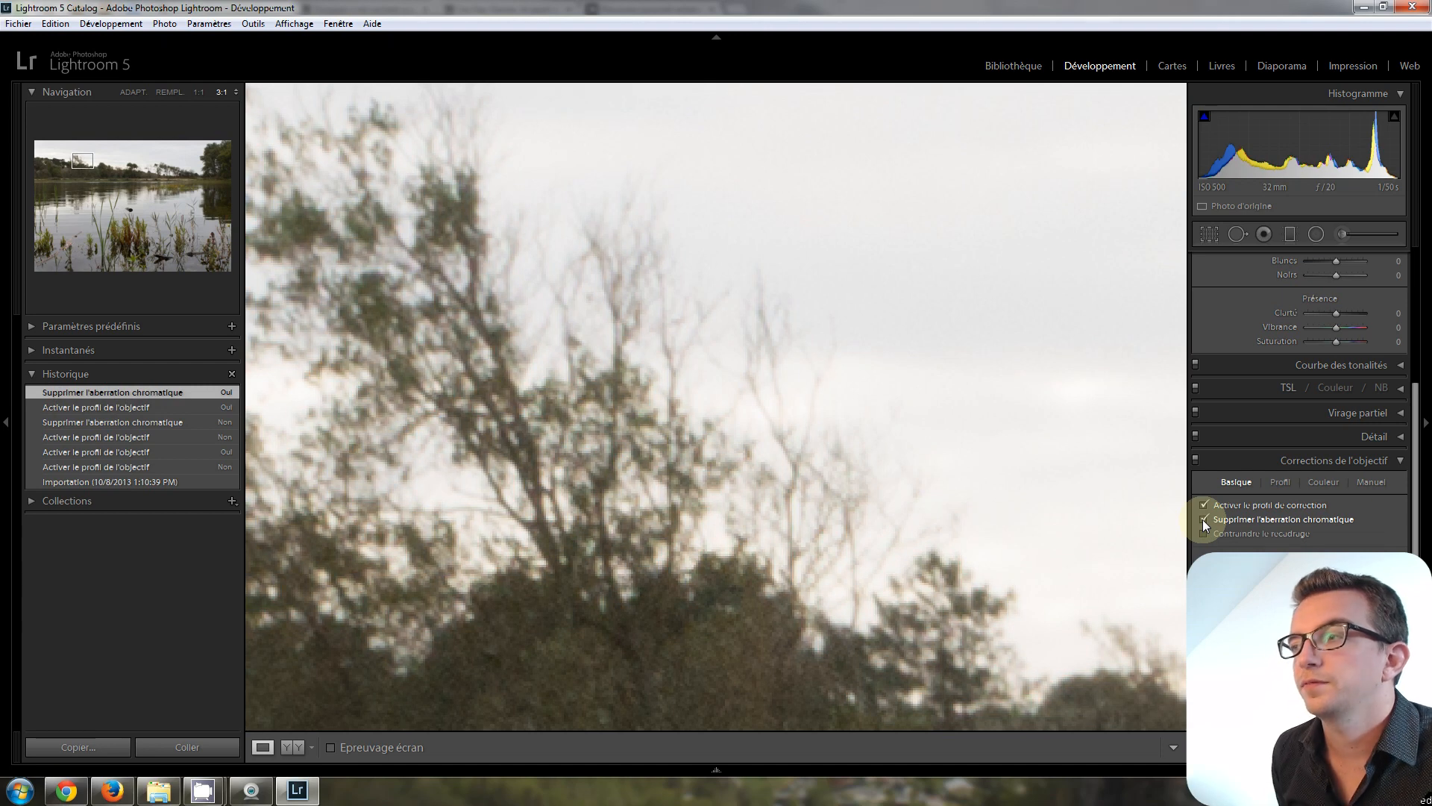
click(1203, 519)
click(1202, 519)
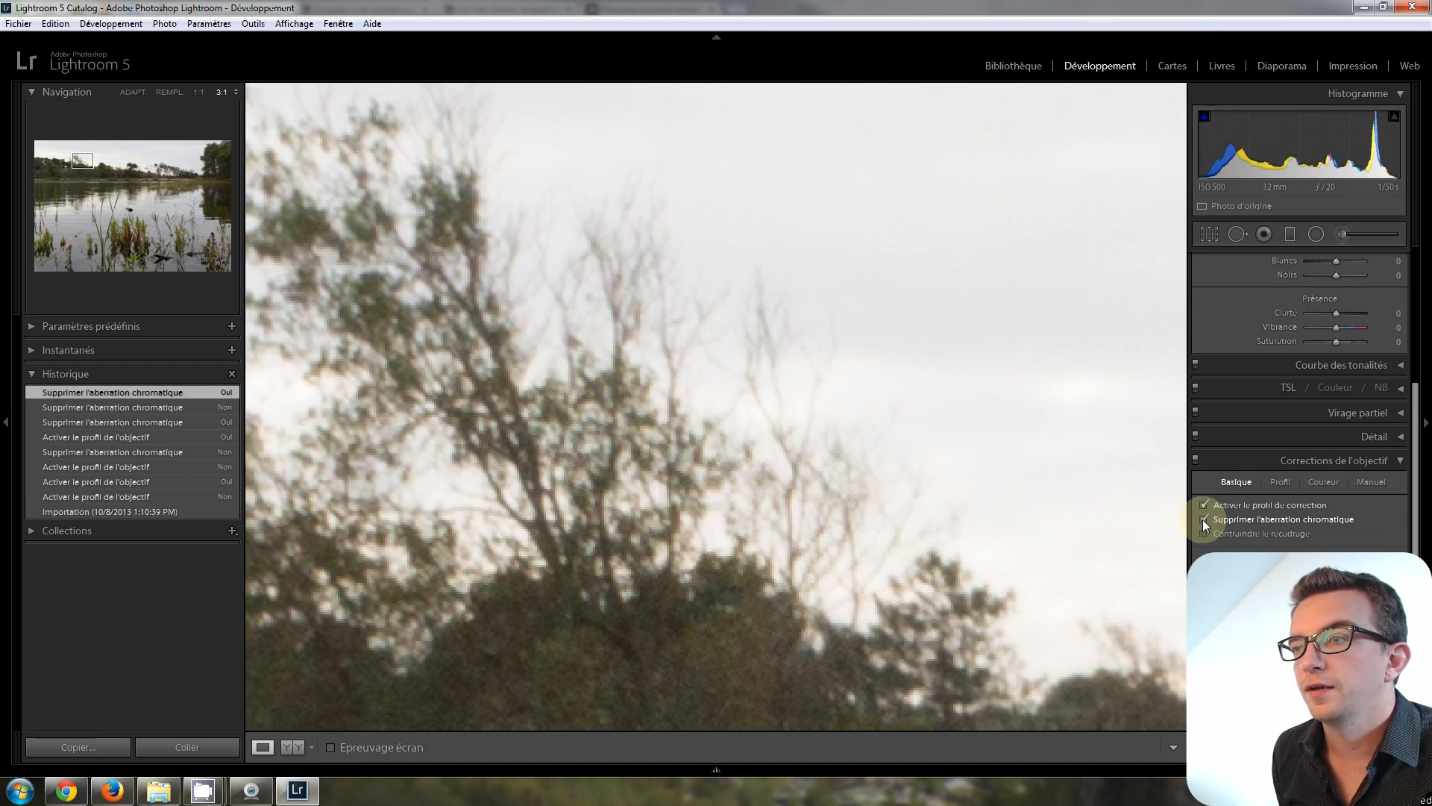
click(902, 527)
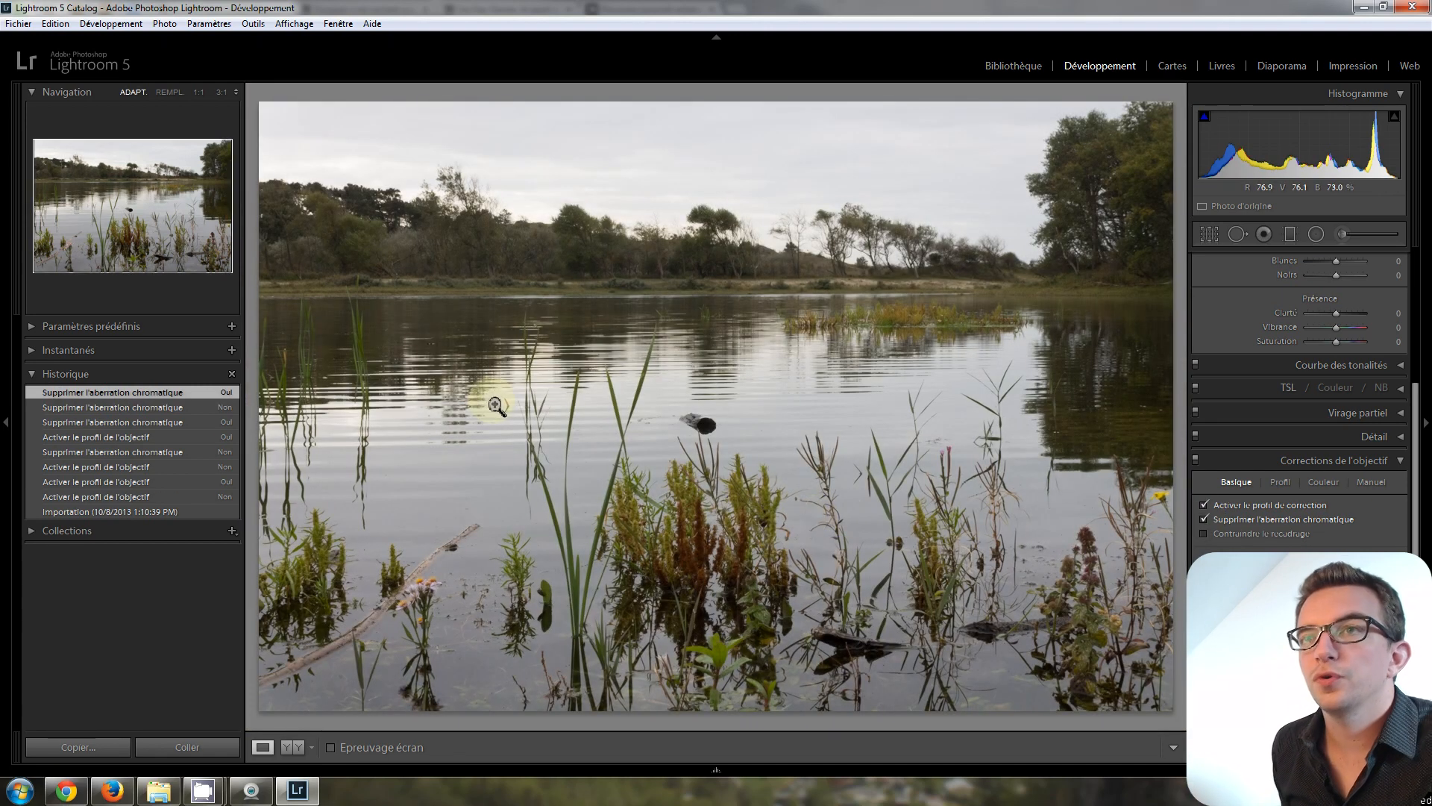
click(198, 92)
click(521, 317)
Close the lens corrections, try brightening the exposure up to +1.10, and reset it to 0.
click(1347, 467)
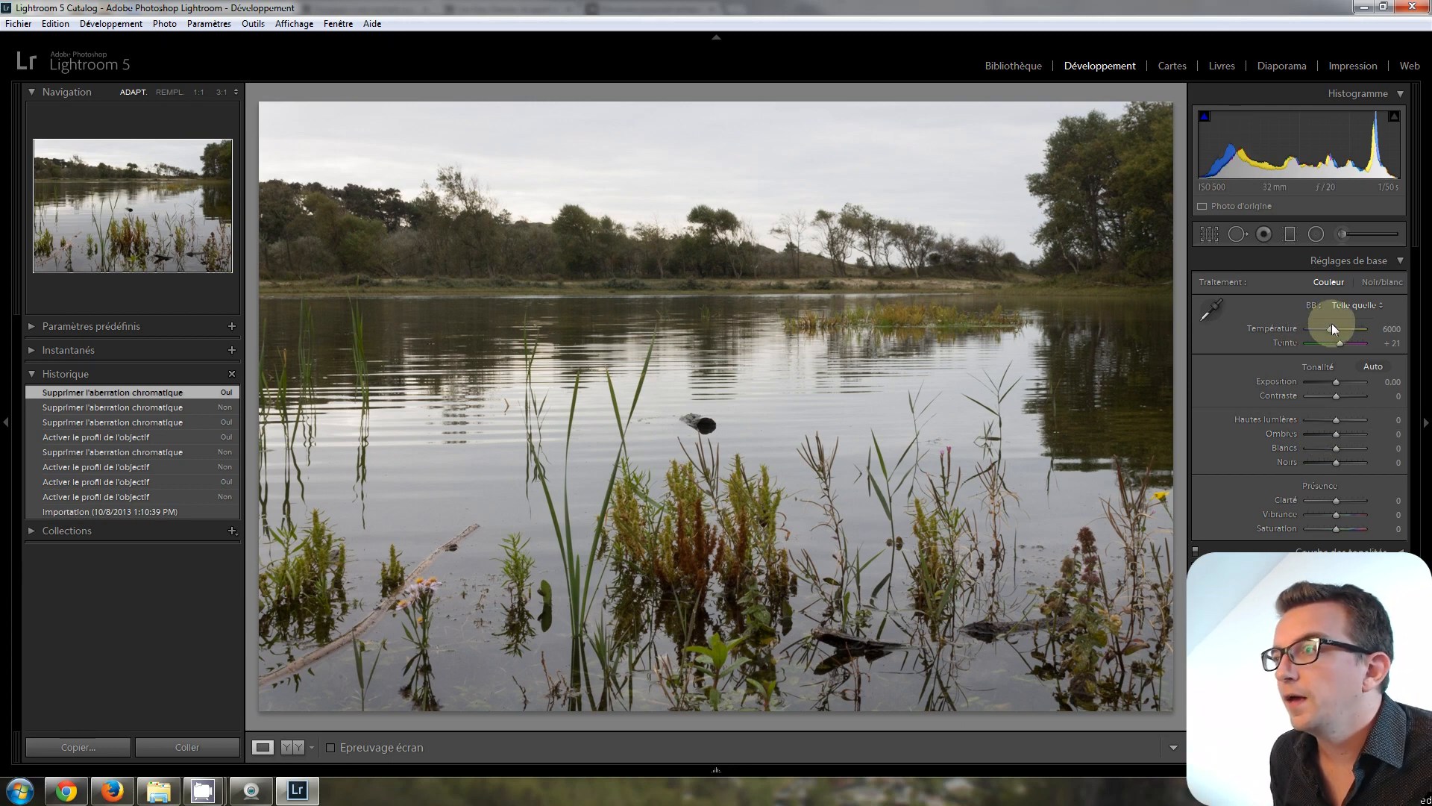
drag(1336, 382, 1336, 382)
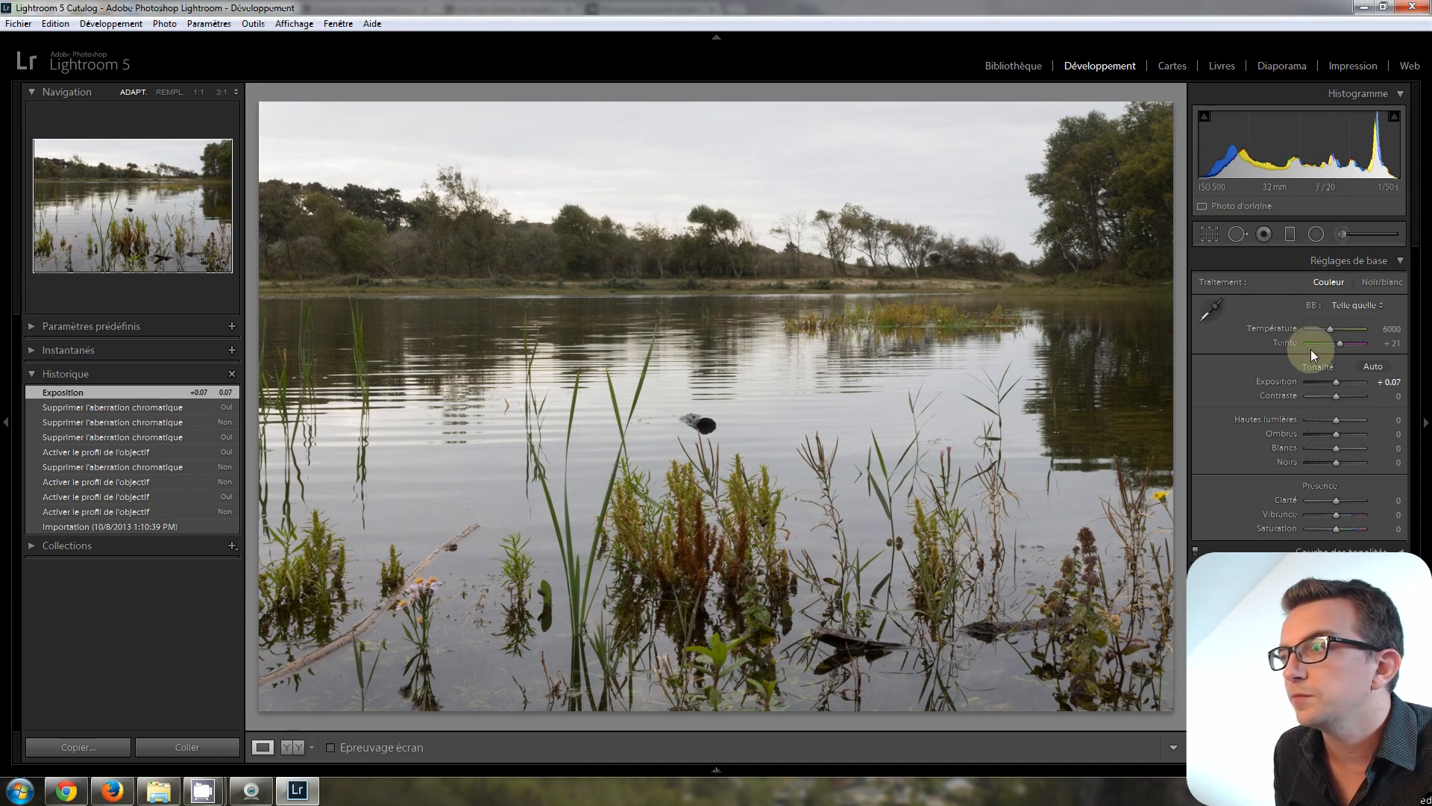
drag(1335, 384, 1336, 385)
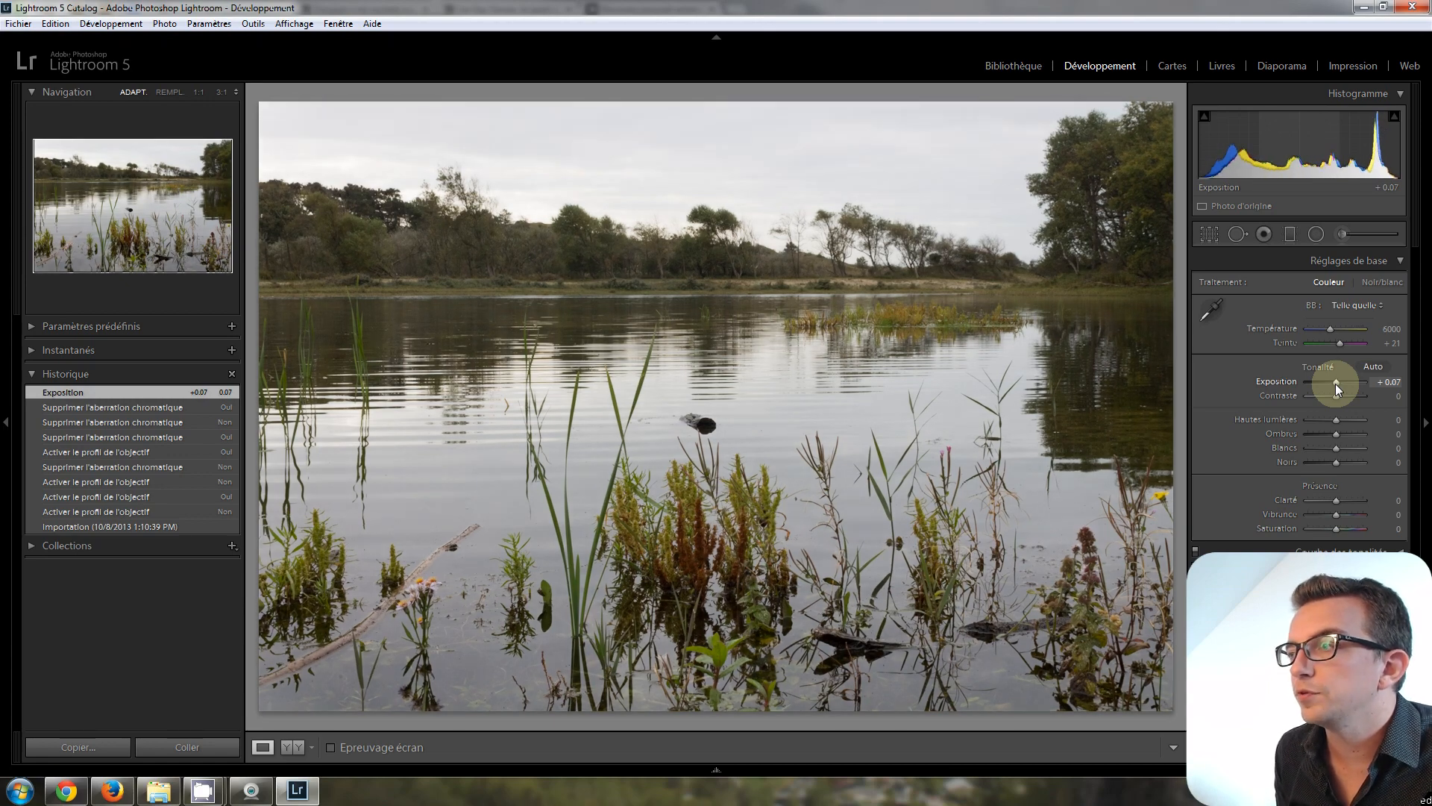
click(1391, 383)
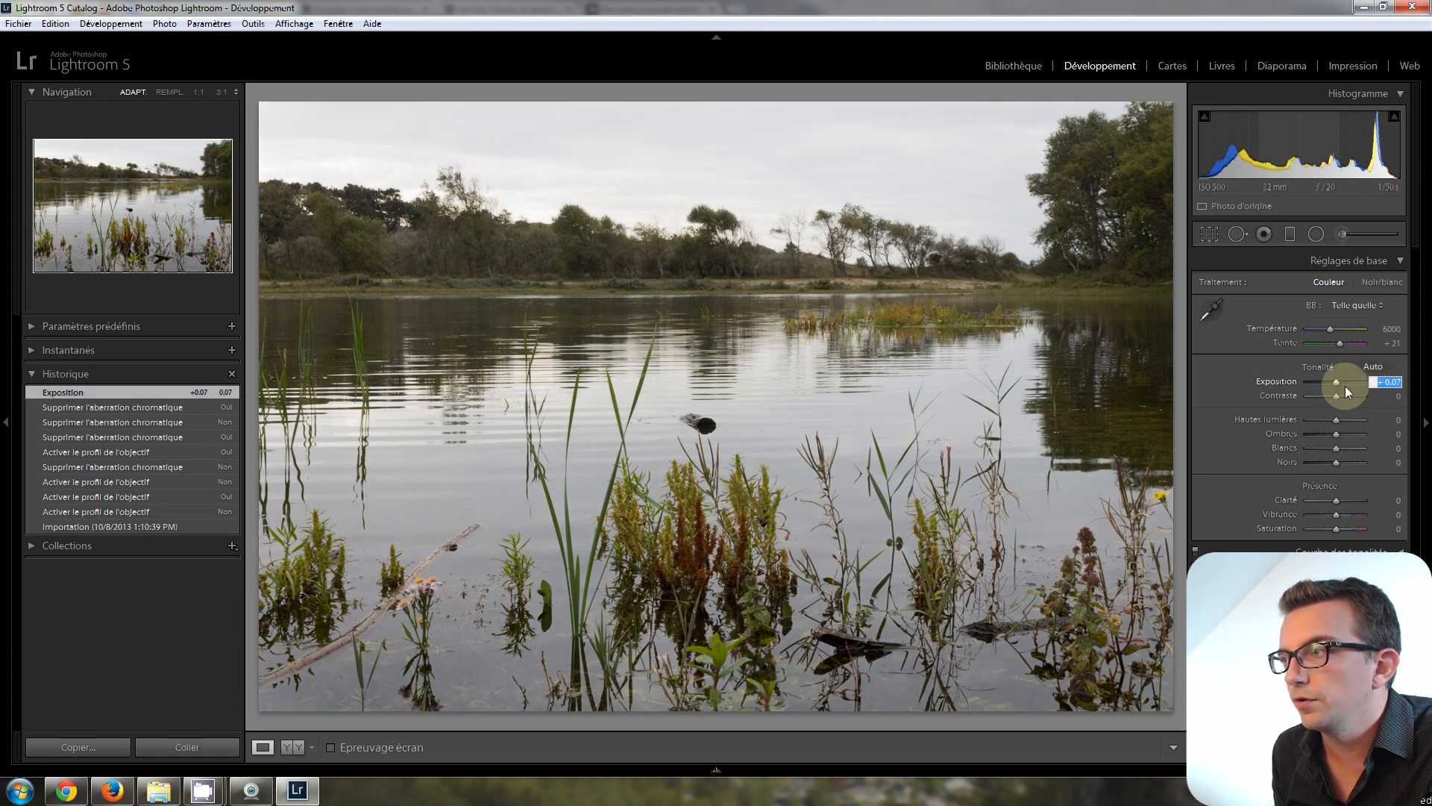
mouse_move(1339, 380)
mouse_down()
mouse_move(1355, 381)
mouse_move(1337, 388)
mouse_up()
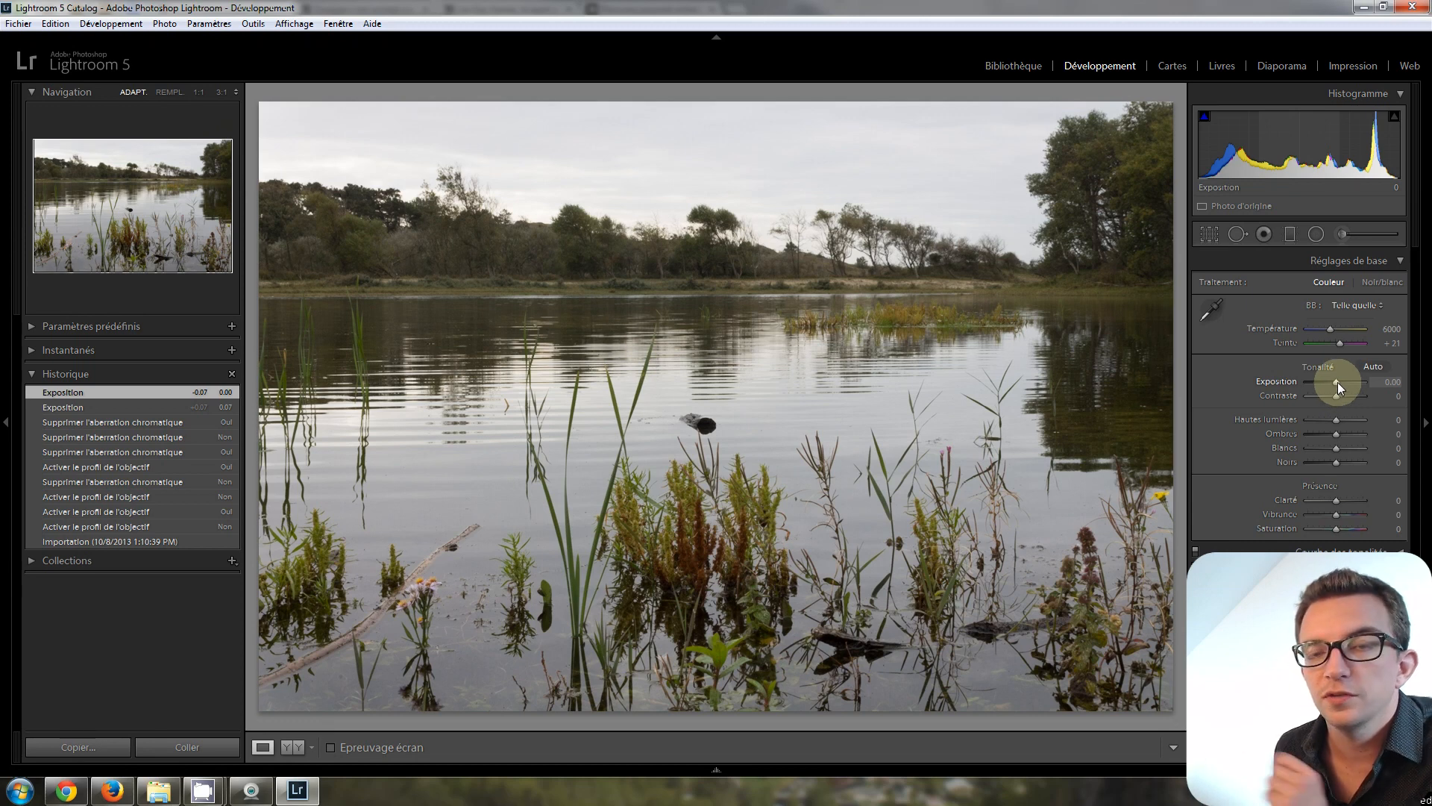
drag(1336, 382, 1337, 382)
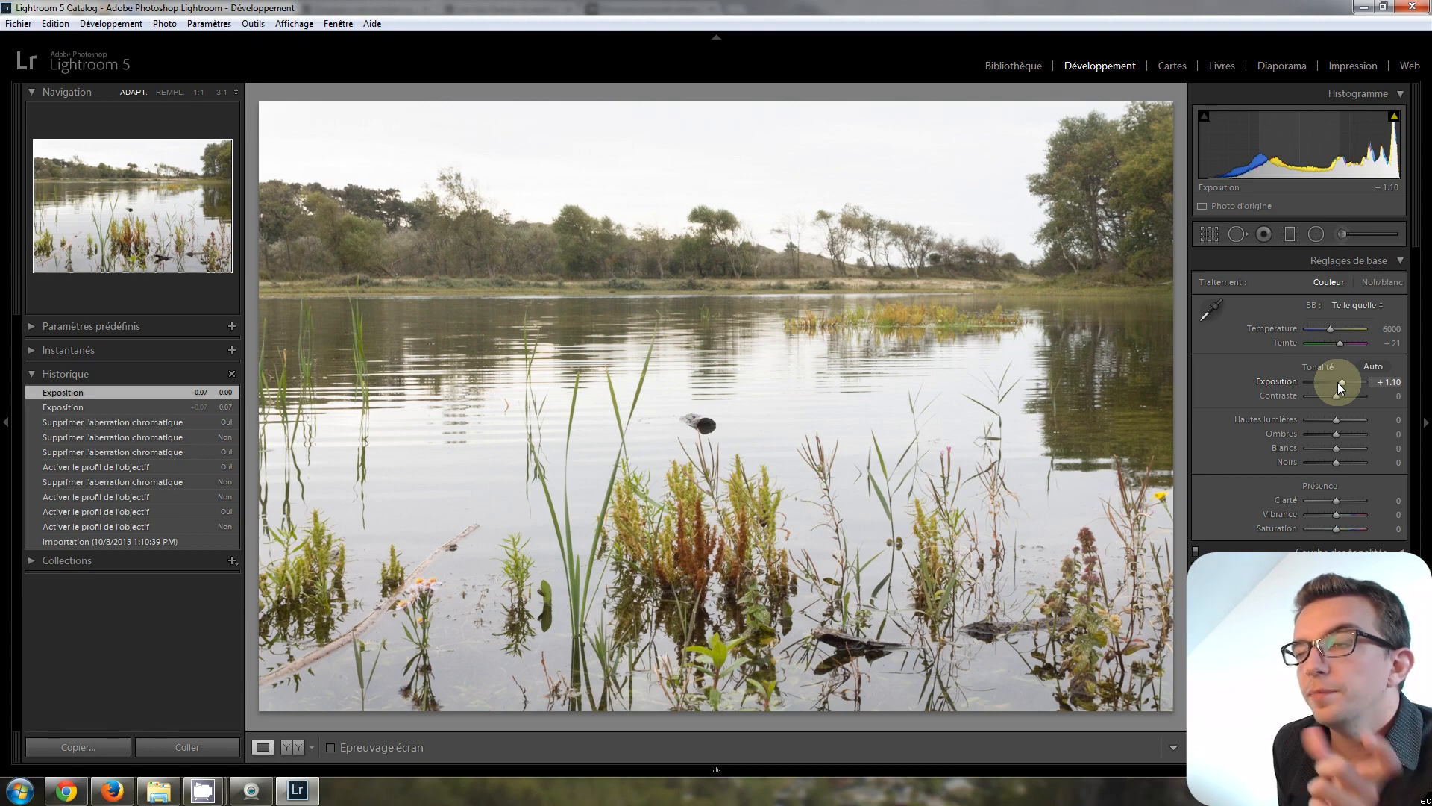
double_click(1337, 382)
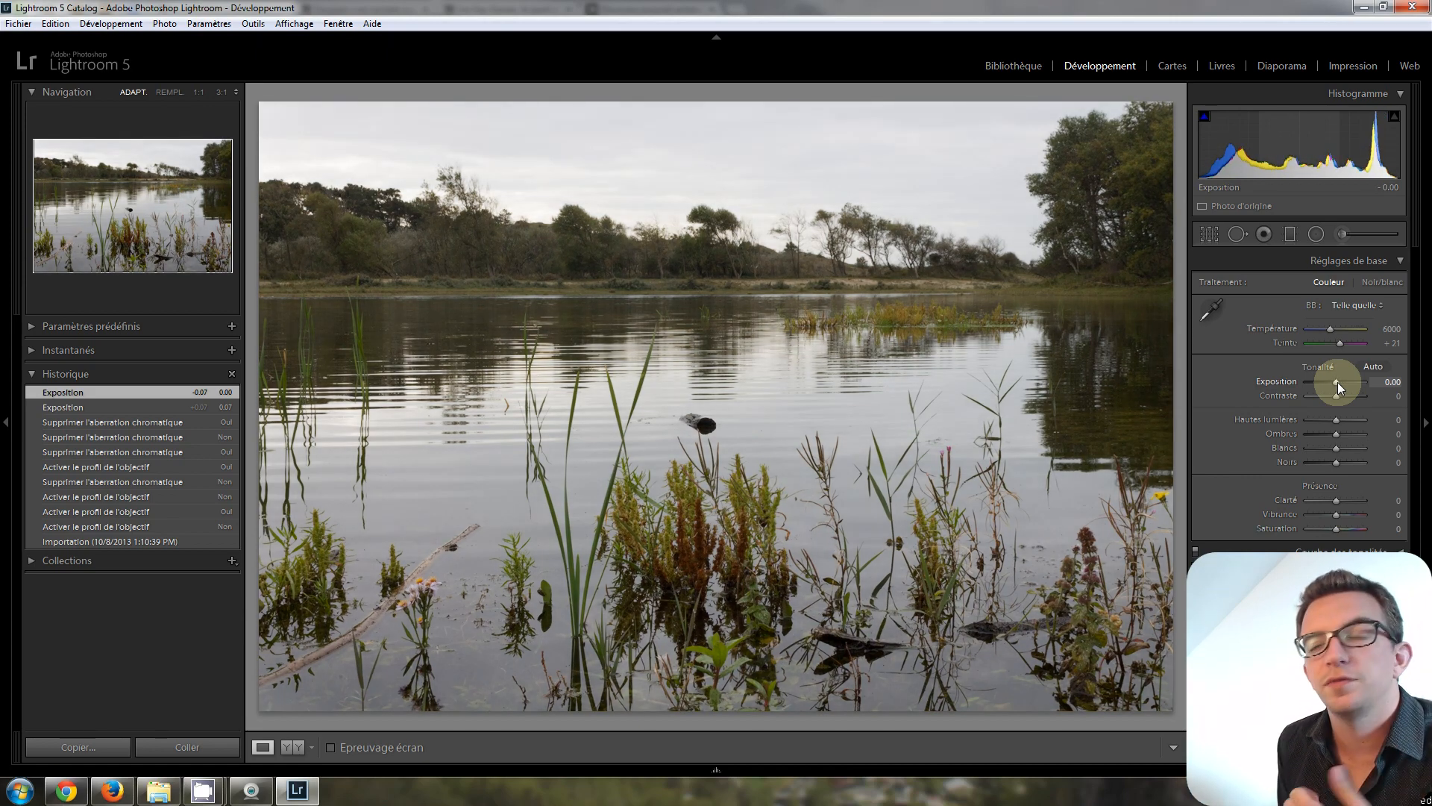
Try darkening the photo by lowering the exposure to -1.20.
key(Down)
key(Down)
key(Down)
key(Down)
key(Down)
key(Down)
key(Down)
key(Down)
key(Down)
key(Down)
key(Down)
key(Down)
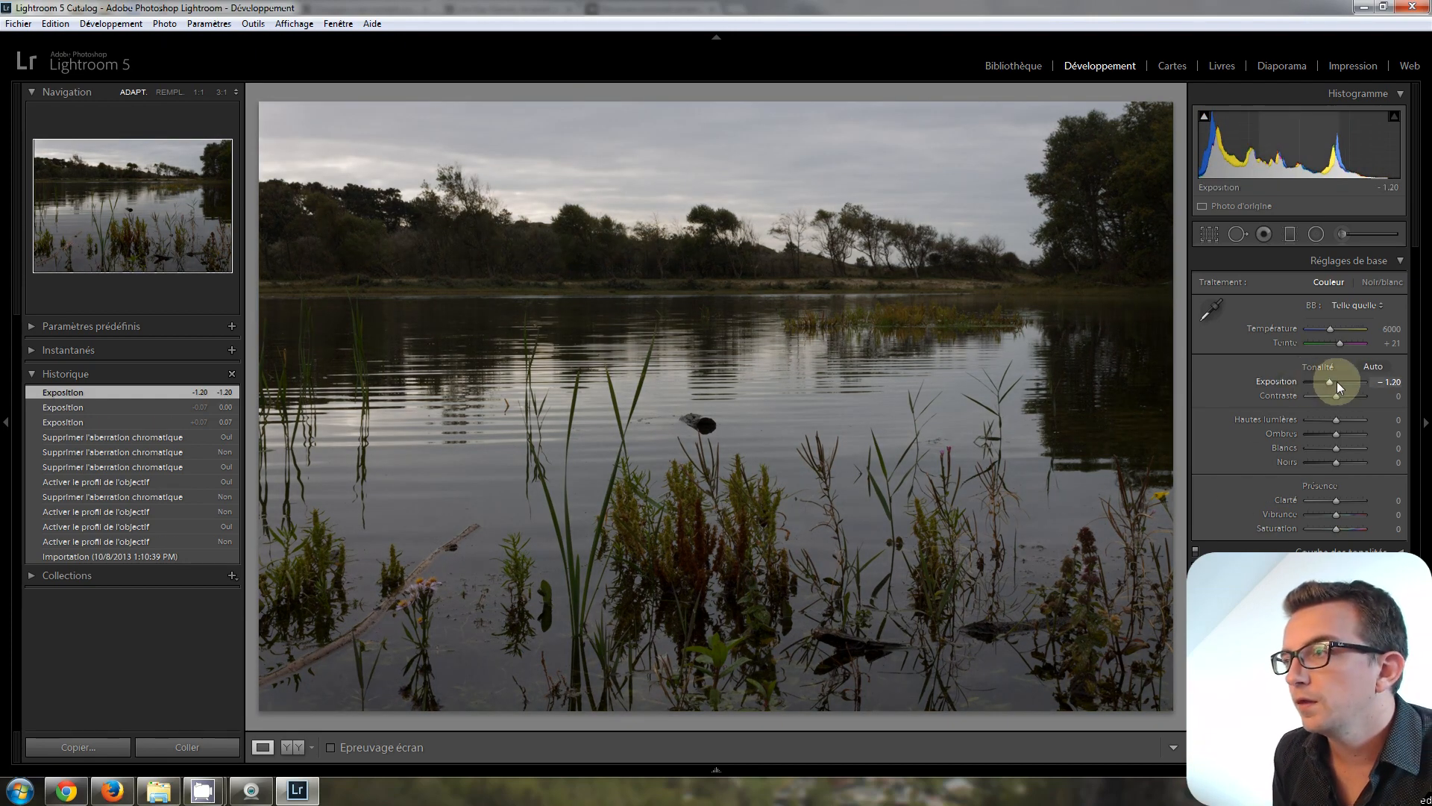
Try raising the exposure step by step to about +0.30, and reset it to 0.
key(Up)
key(Up)
key(Up)
key(Up)
key(Up)
key(Up)
key(Up)
key(Up)
key(Up)
key(Up)
key(Up)
key(Up)
key(Up)
key(Up)
key(Up)
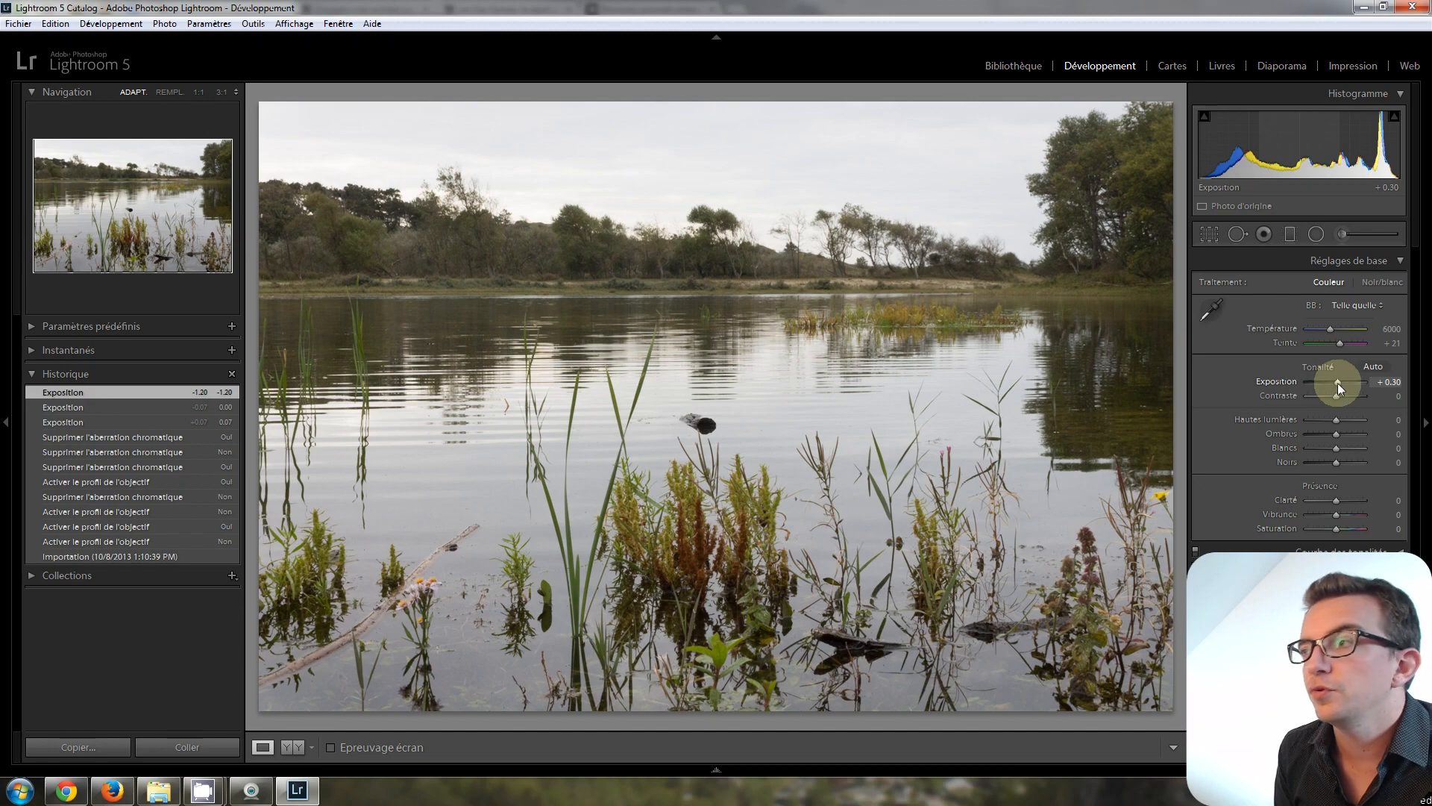
double_click(1337, 382)
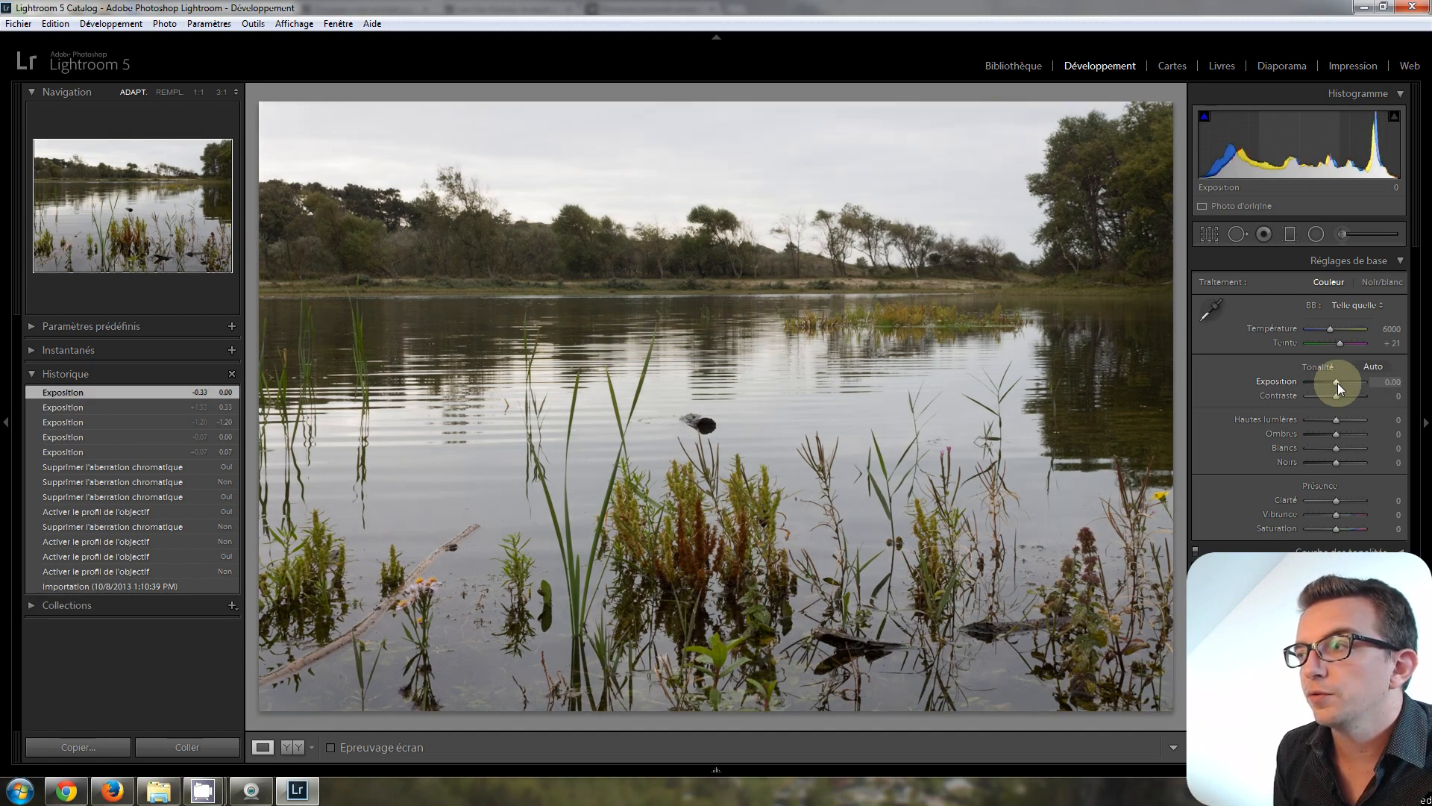
Brighten the photo by setting the exposure to +0.87.
key(Up)
key(Up)
key(Up)
key(Up)
key(Up)
key(Up)
key(Up)
key(Up)
key(Up)
key(Up)
key(Up)
key(Up)
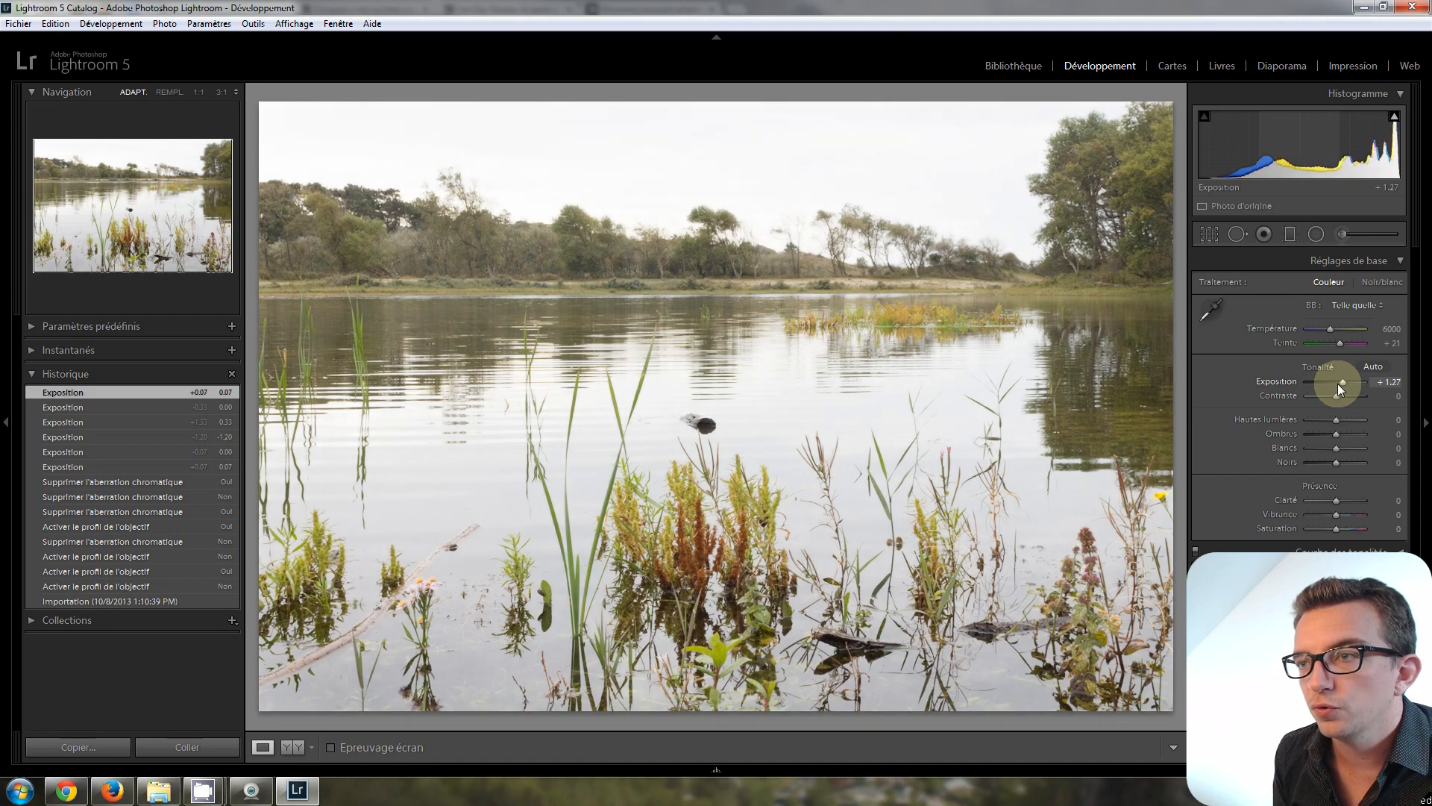
key(Down)
key(Down)
key(Down)
key(Down)
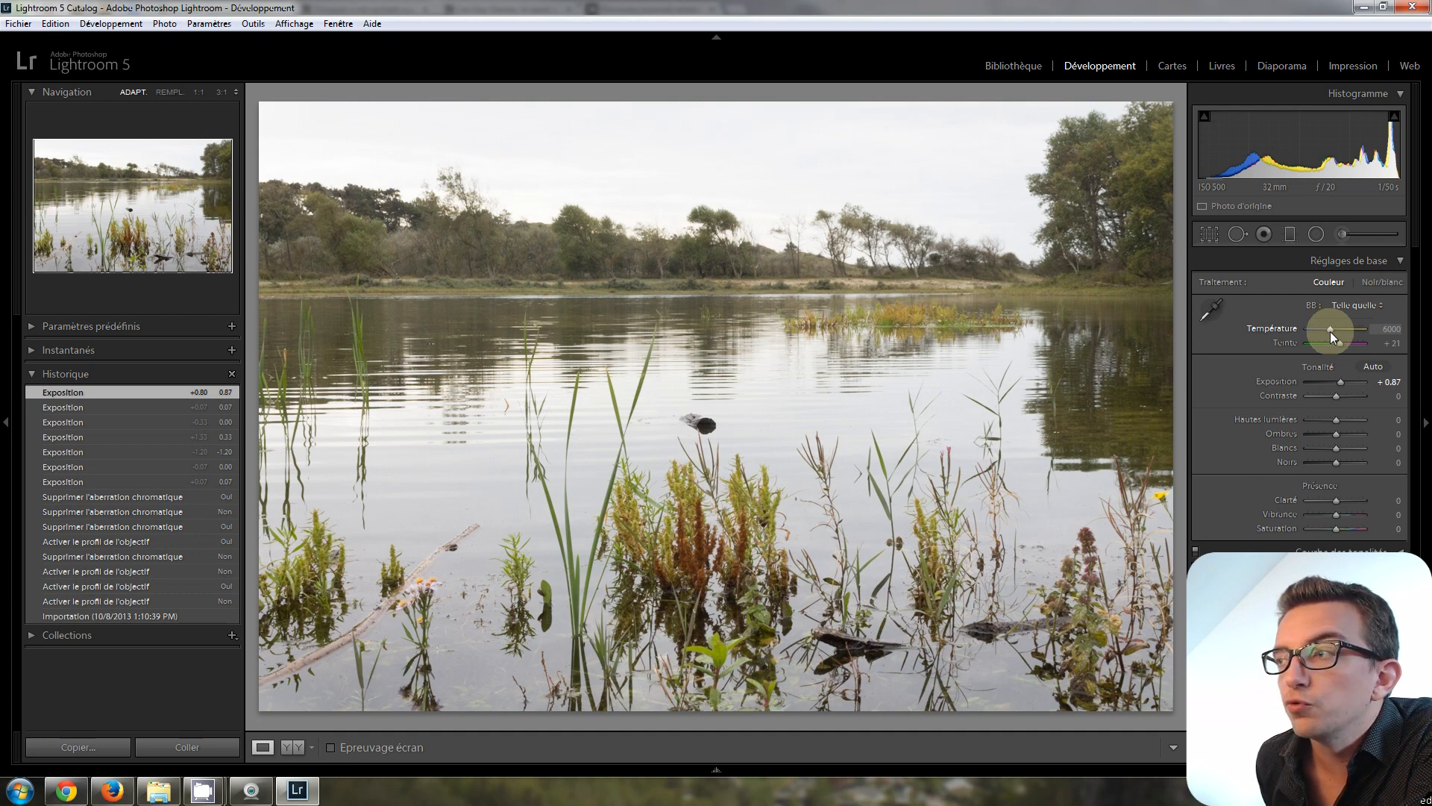
Try a cooler white balance by lowering the temperature to 5500.
key(Down)
key(Down)
key(Down)
key(Down)
key(Down)
key(Down)
key(Down)
key(Down)
key(Down)
key(Down)
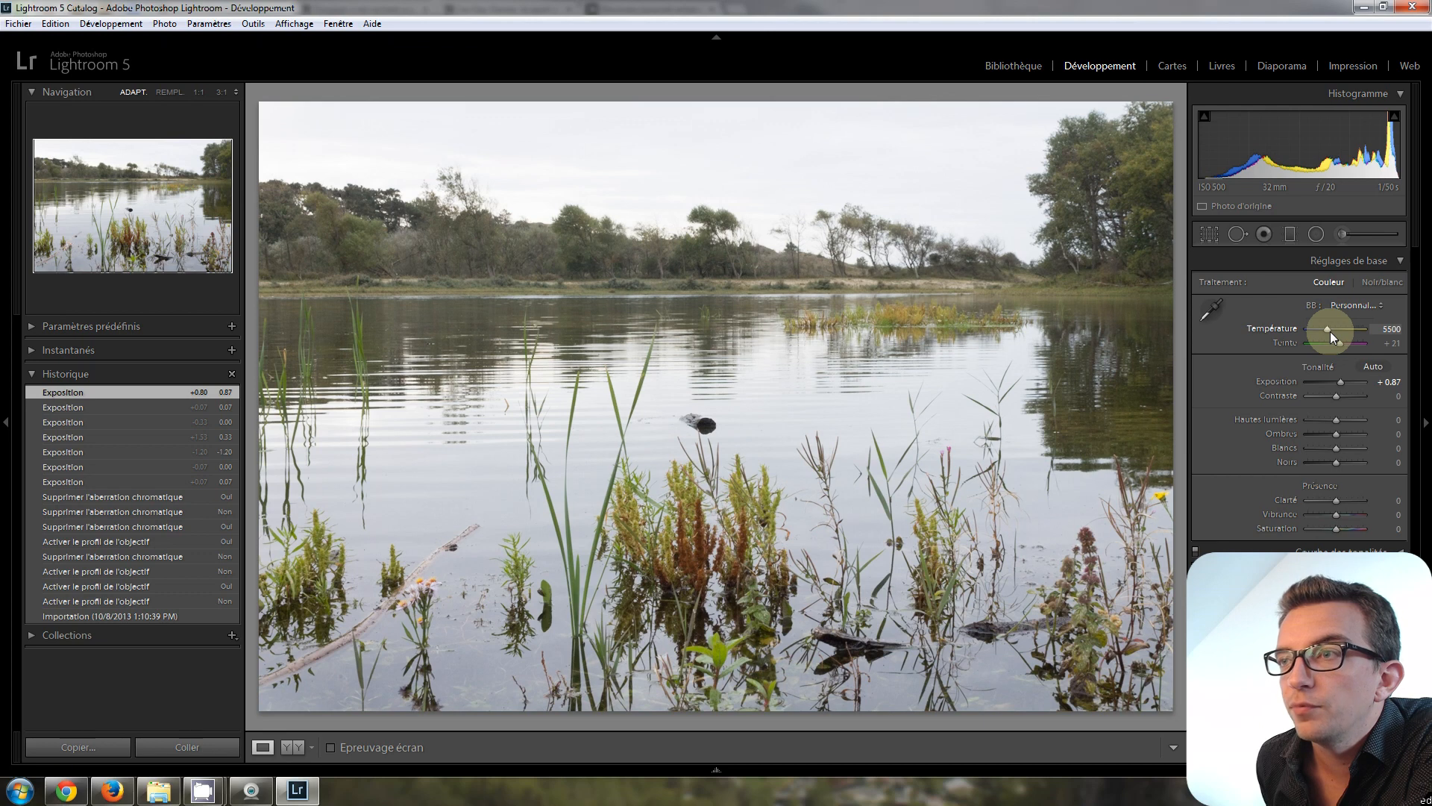
Try a warmer white balance temperature, and bring it back to 6000.
key(Up)
key(Up)
key(Up)
key(Up)
key(Up)
key(Up)
key(Up)
key(Up)
key(Up)
key(Up)
key(Up)
key(Up)
key(Up)
key(Up)
key(Up)
key(Up)
key(Up)
key(Up)
key(Up)
key(Up)
key(Down)
key(Down)
key(Down)
key(Down)
key(Down)
key(Down)
key(Down)
key(Down)
key(Down)
key(Down)
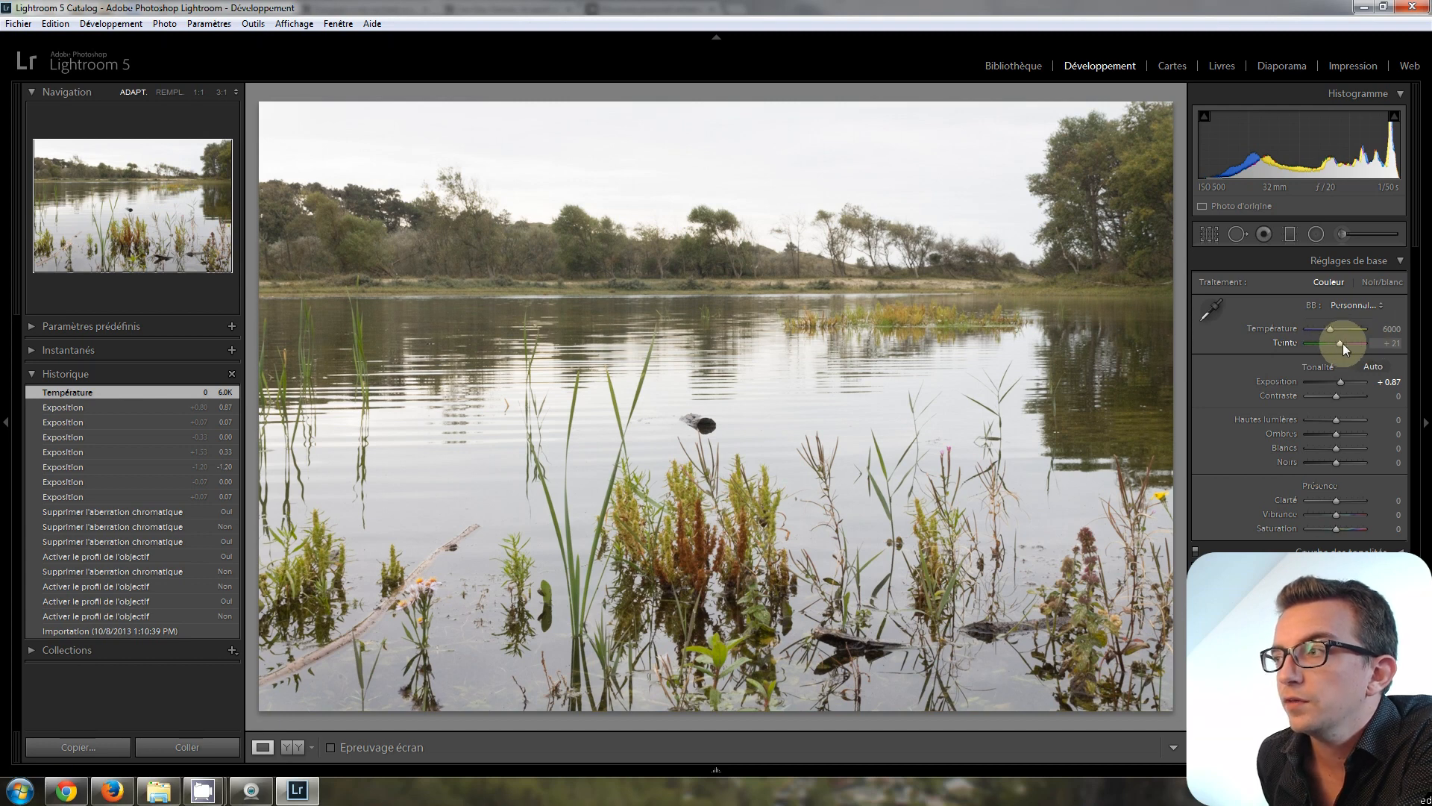
Try a stronger magenta tint up to +82, and reset the tint to +21.
click(1340, 345)
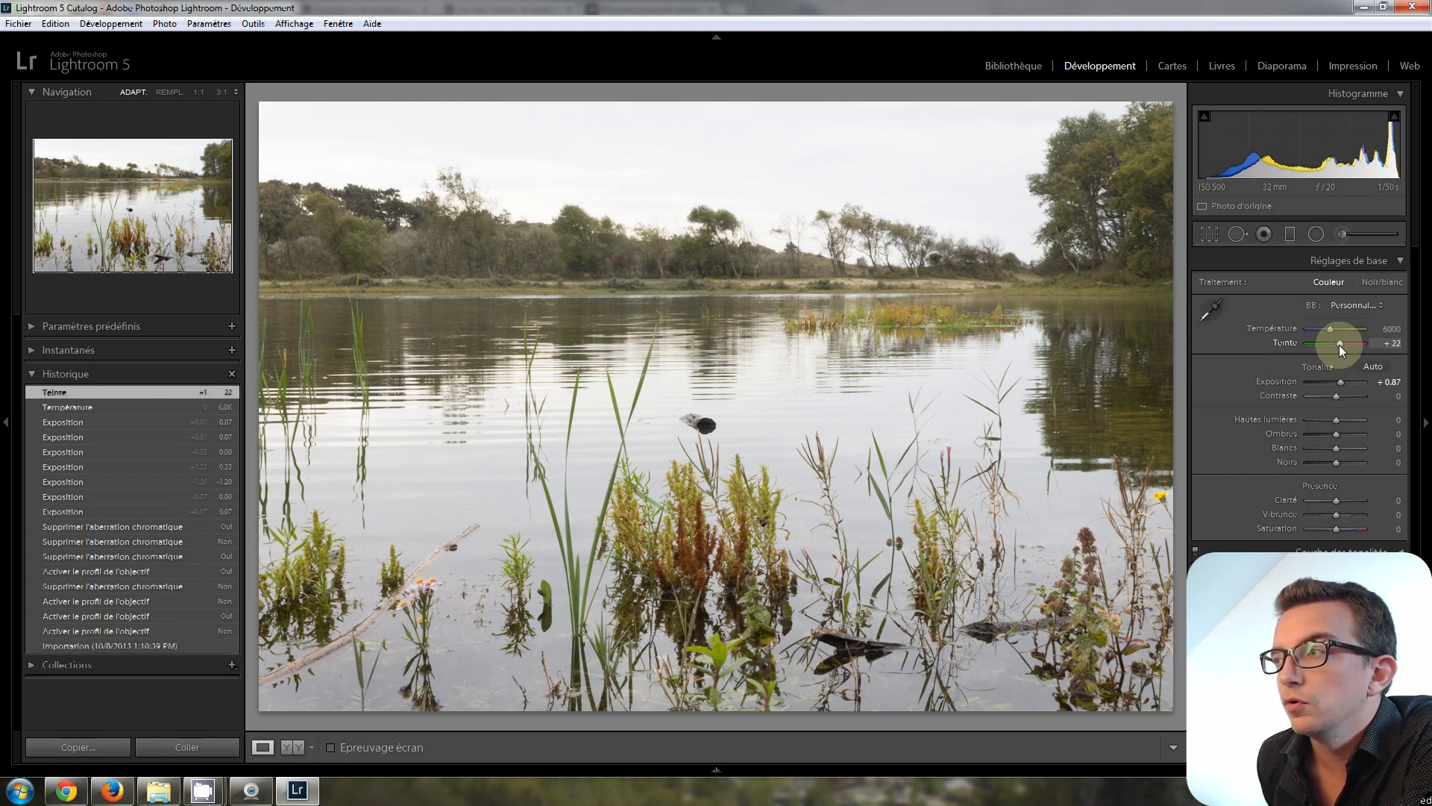
drag(1340, 344, 1340, 345)
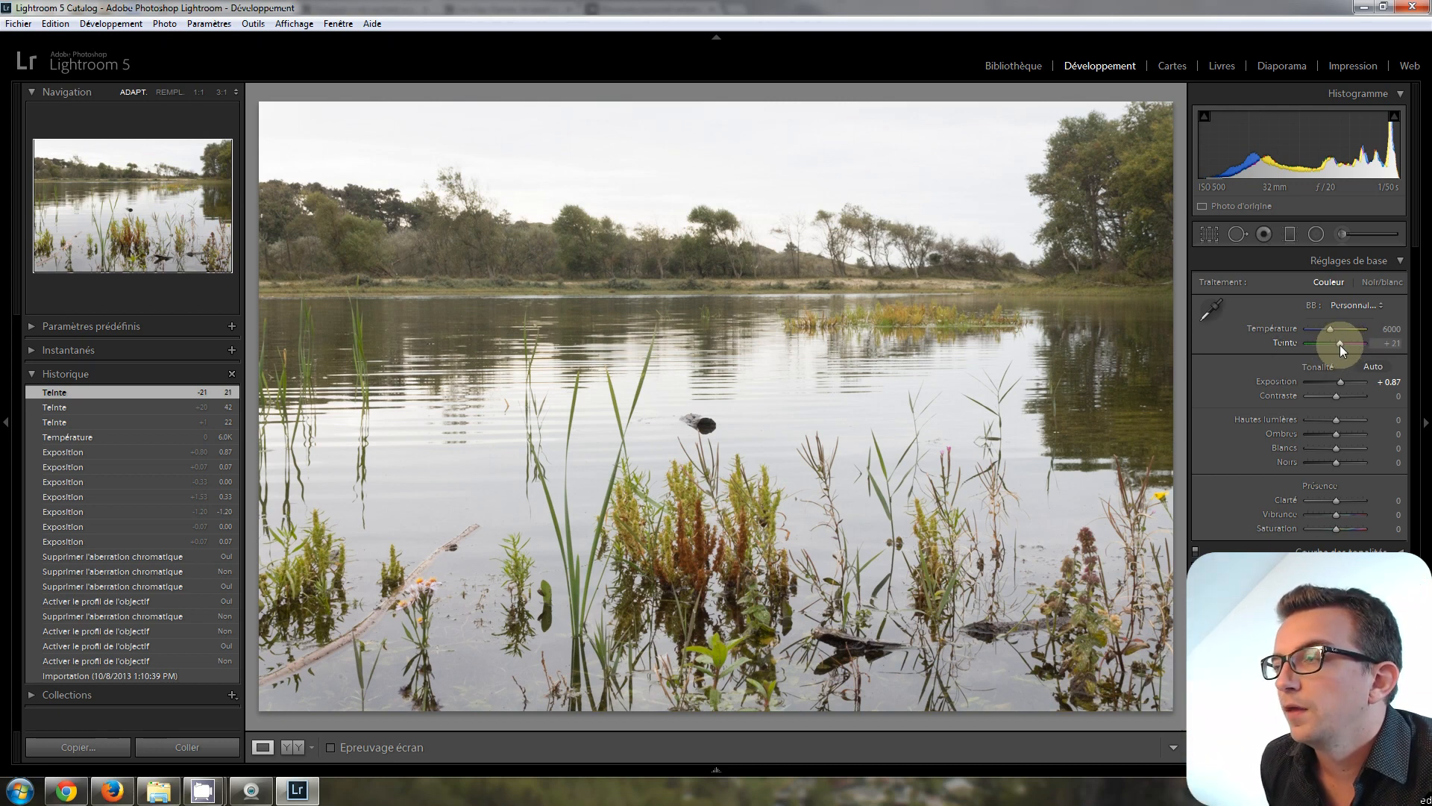
drag(1339, 348, 1351, 348)
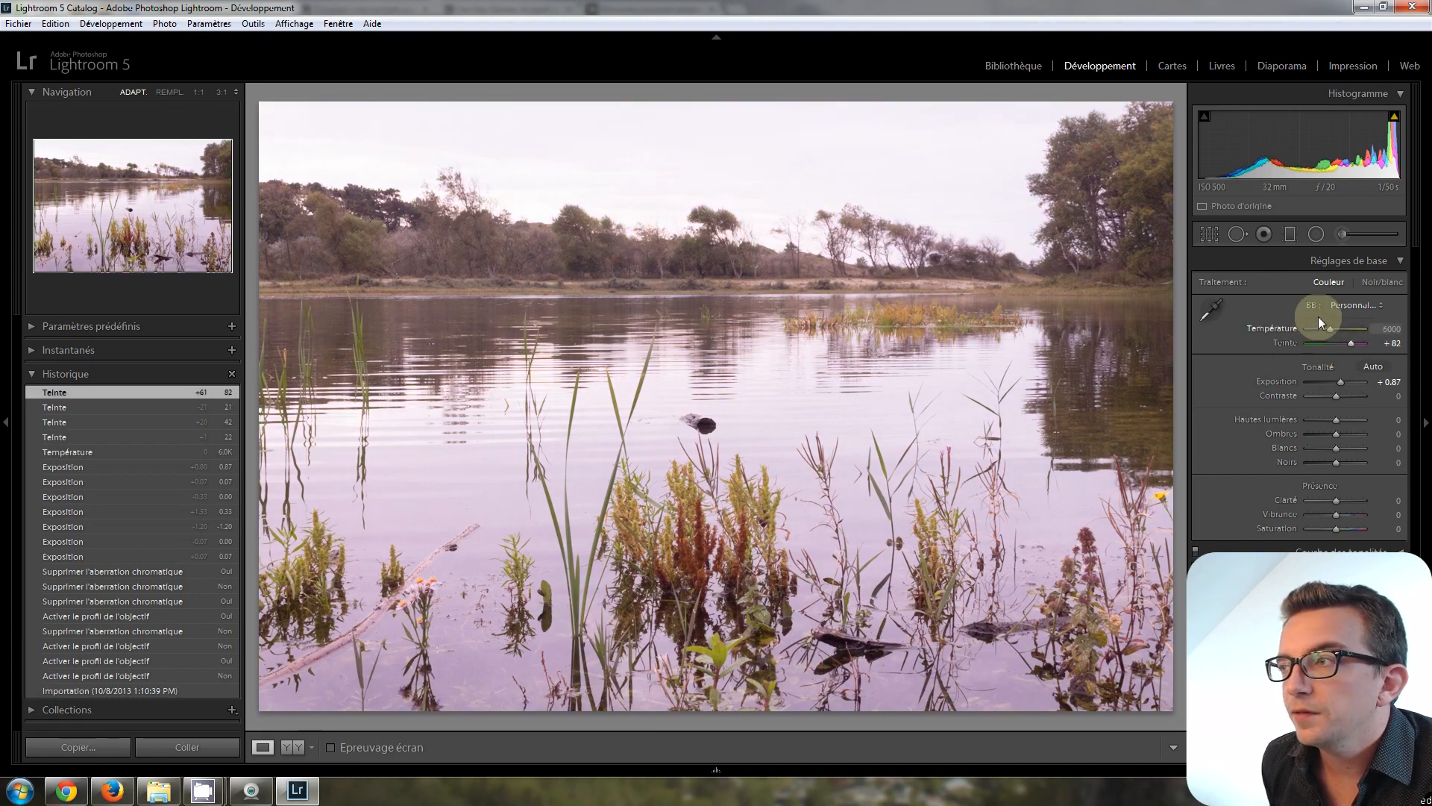
double_click(1352, 345)
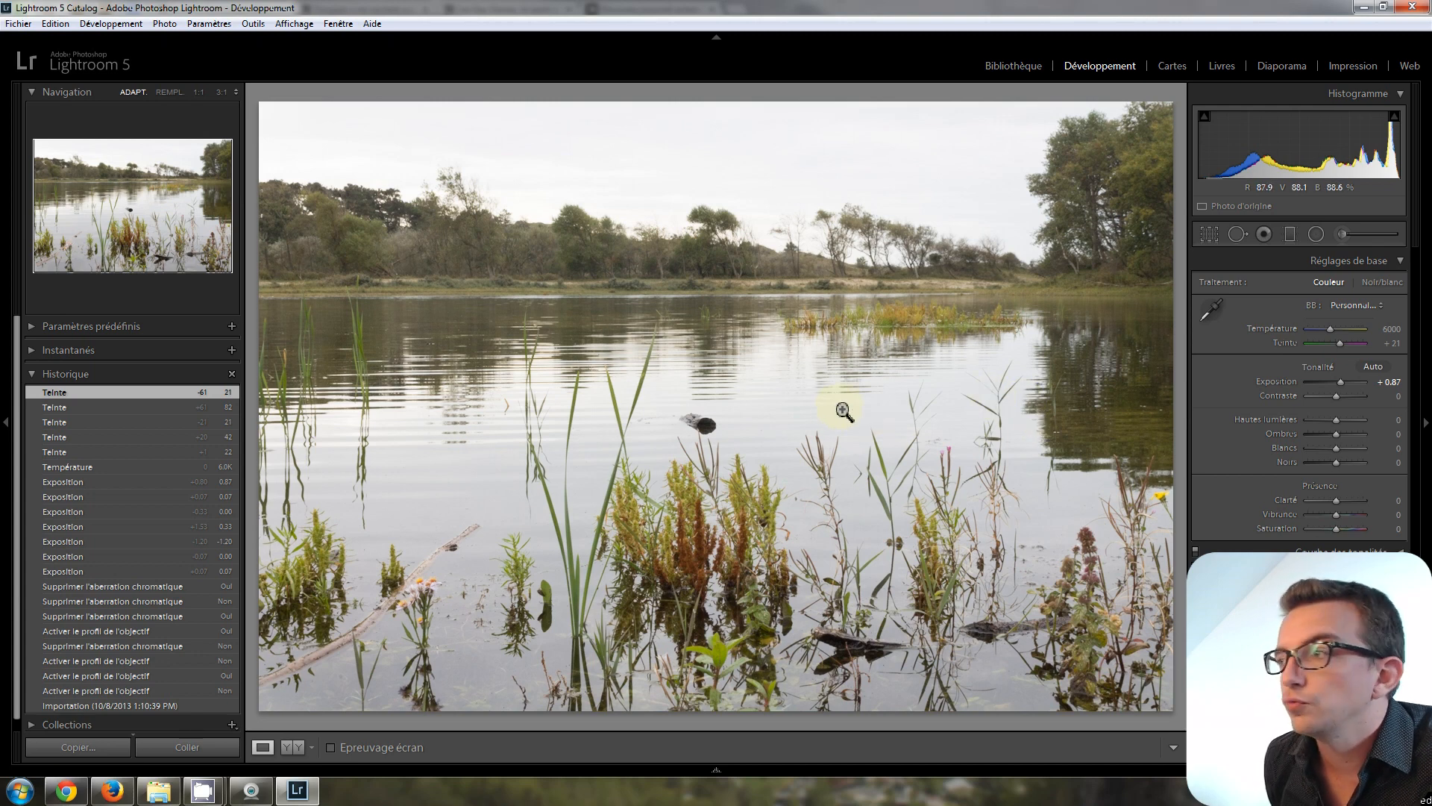
Try raising the highlights to +66, set them to -100, and check the cloud detail in the sky at 1:1.
click(1335, 421)
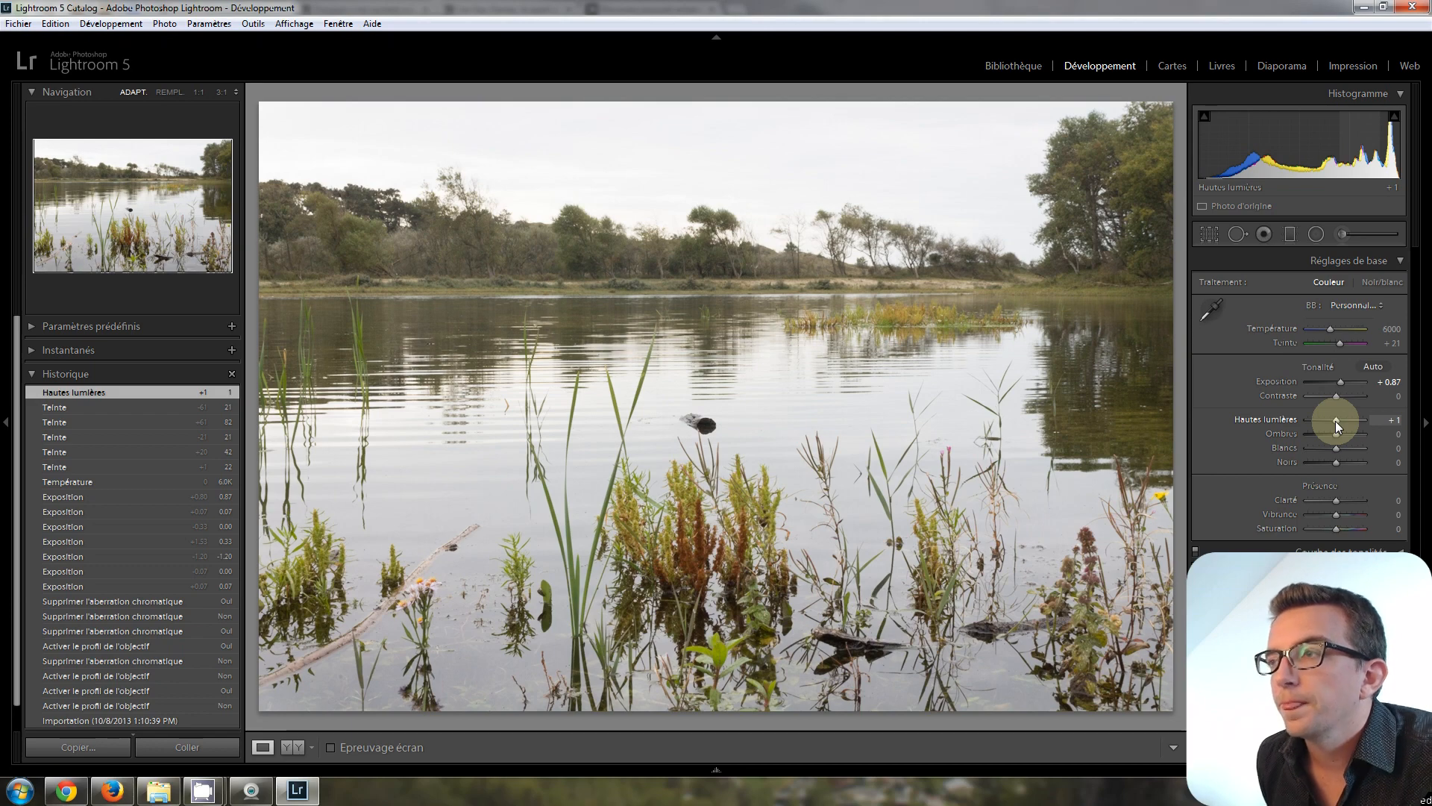
drag(1336, 420, 1354, 421)
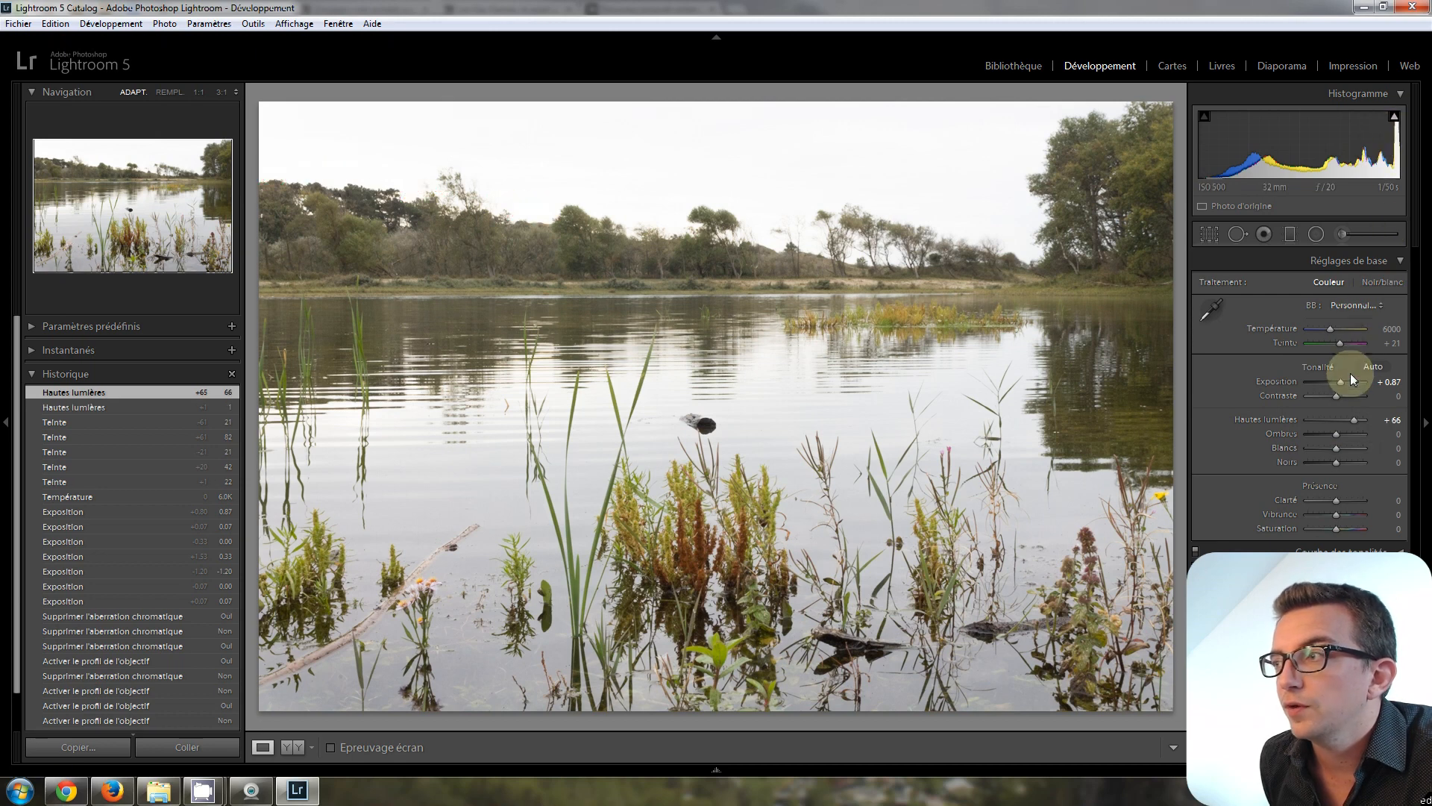
click(1354, 420)
drag(1348, 420, 1352, 418)
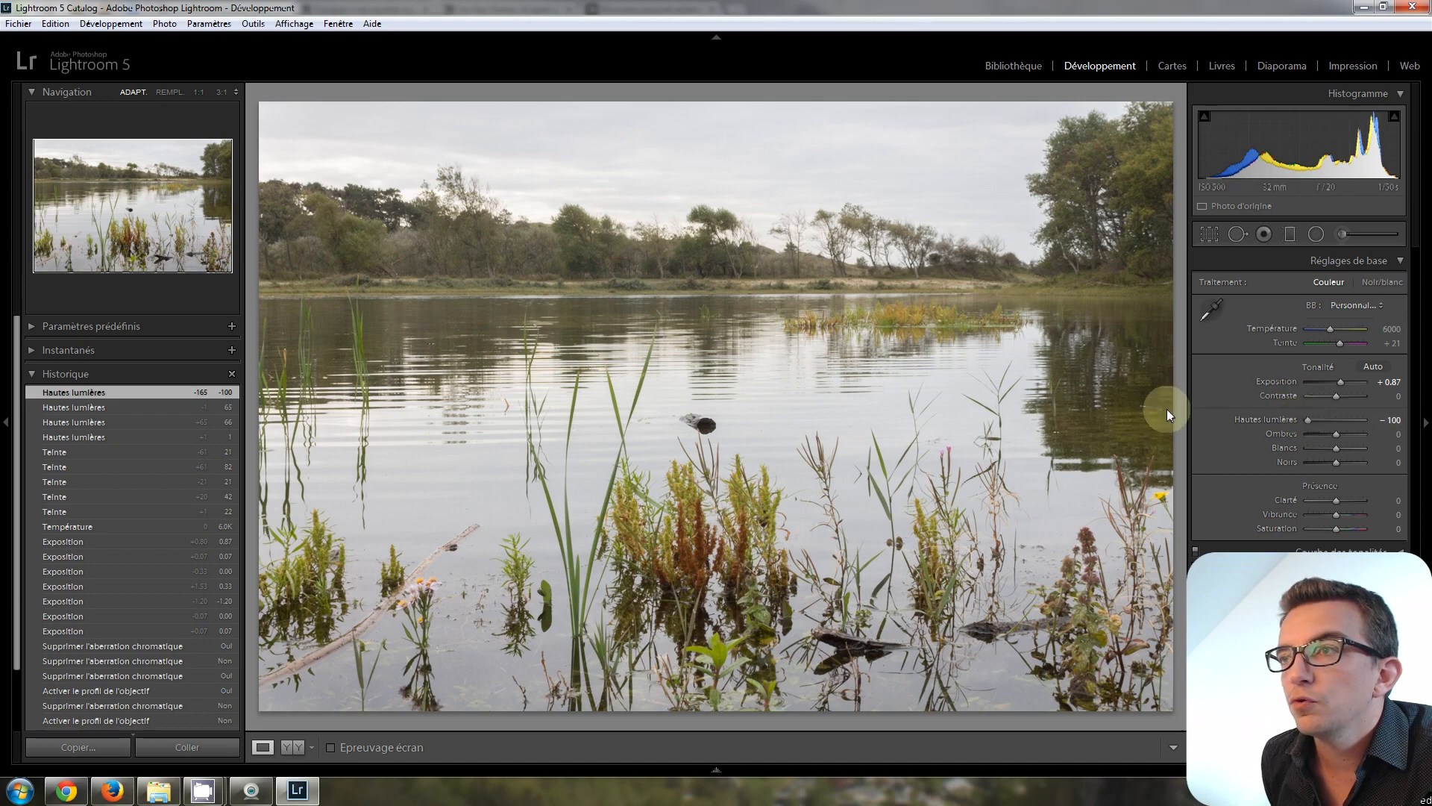
click(698, 161)
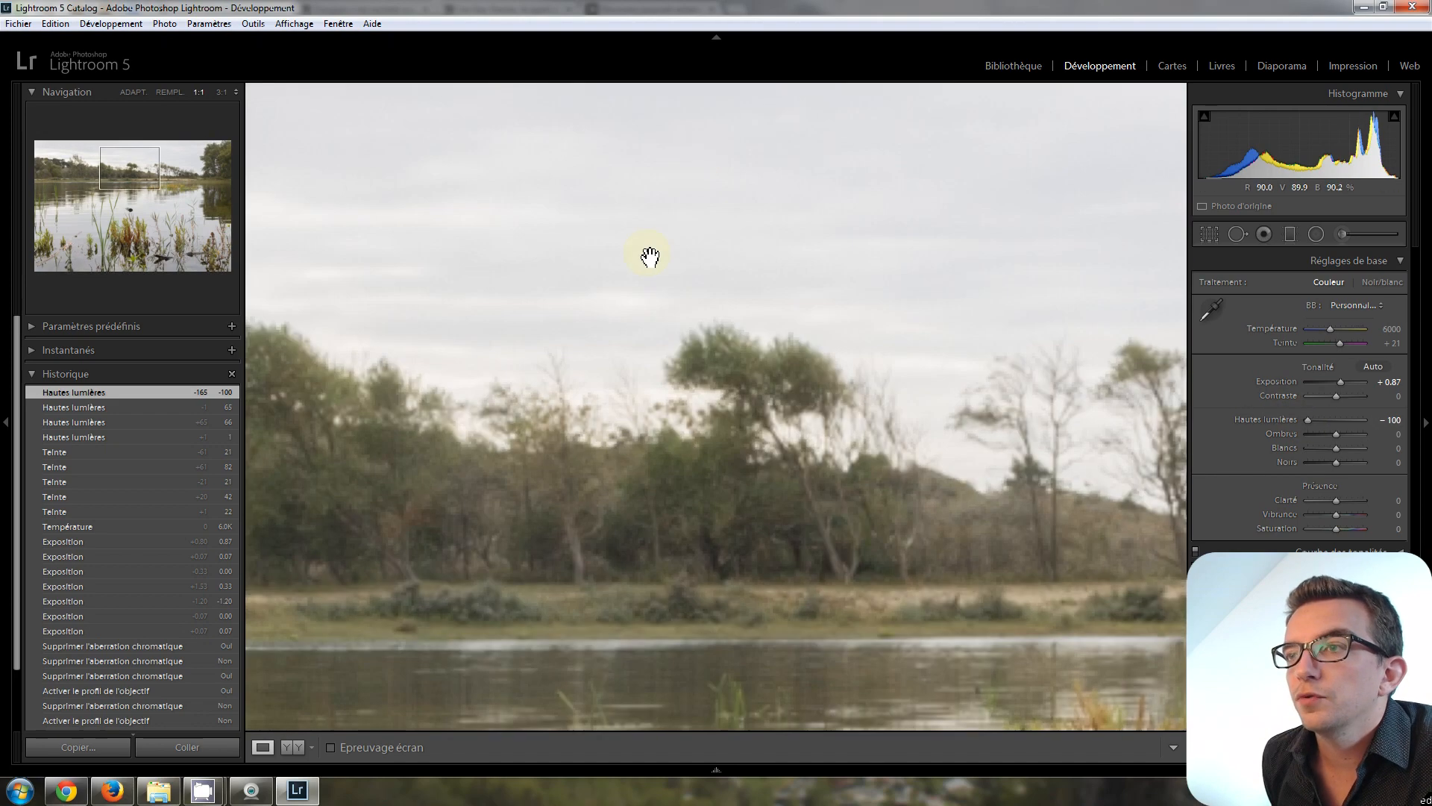
click(610, 282)
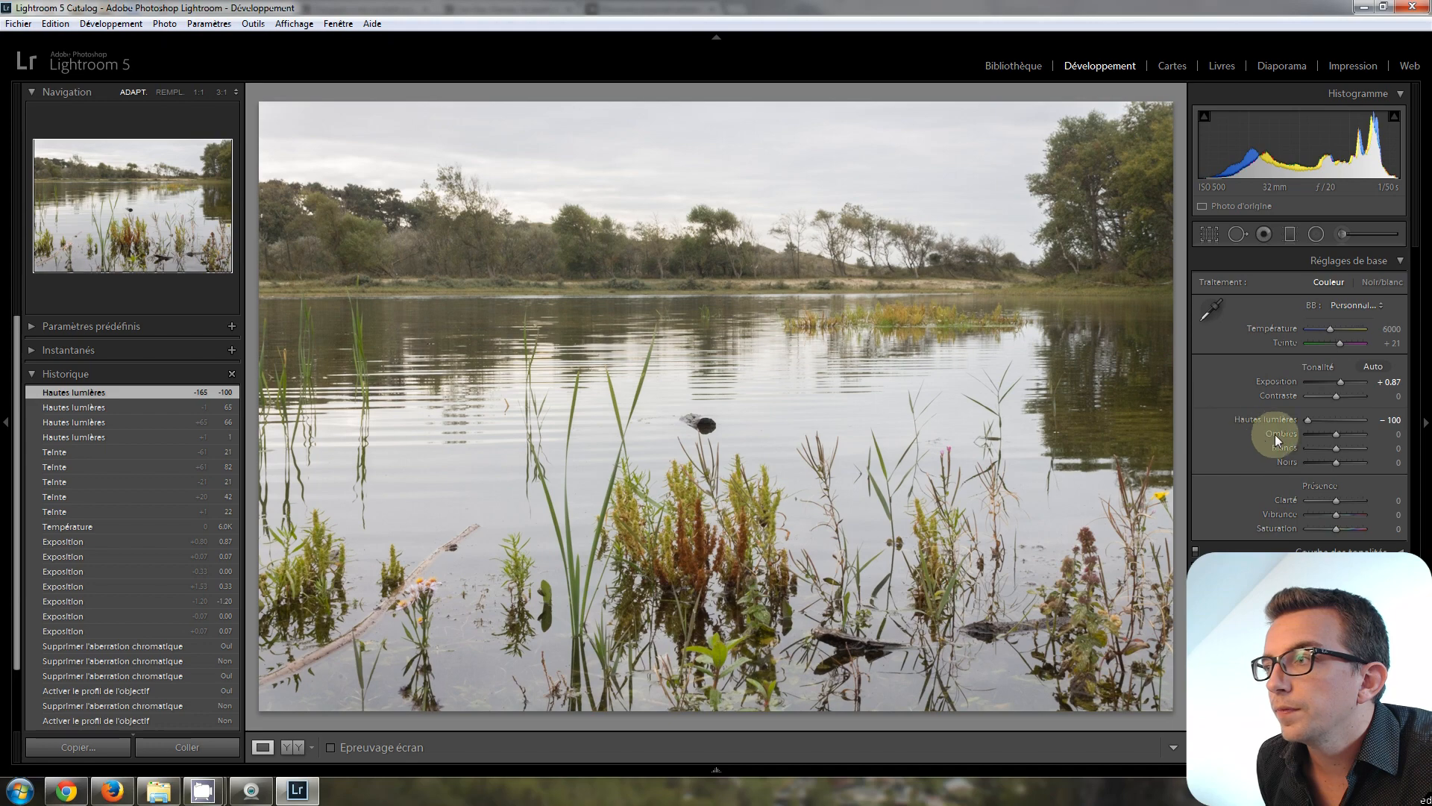
Reset the highlights to 0 for comparison, return them to -100, and set the whites to +16.
double_click(1305, 419)
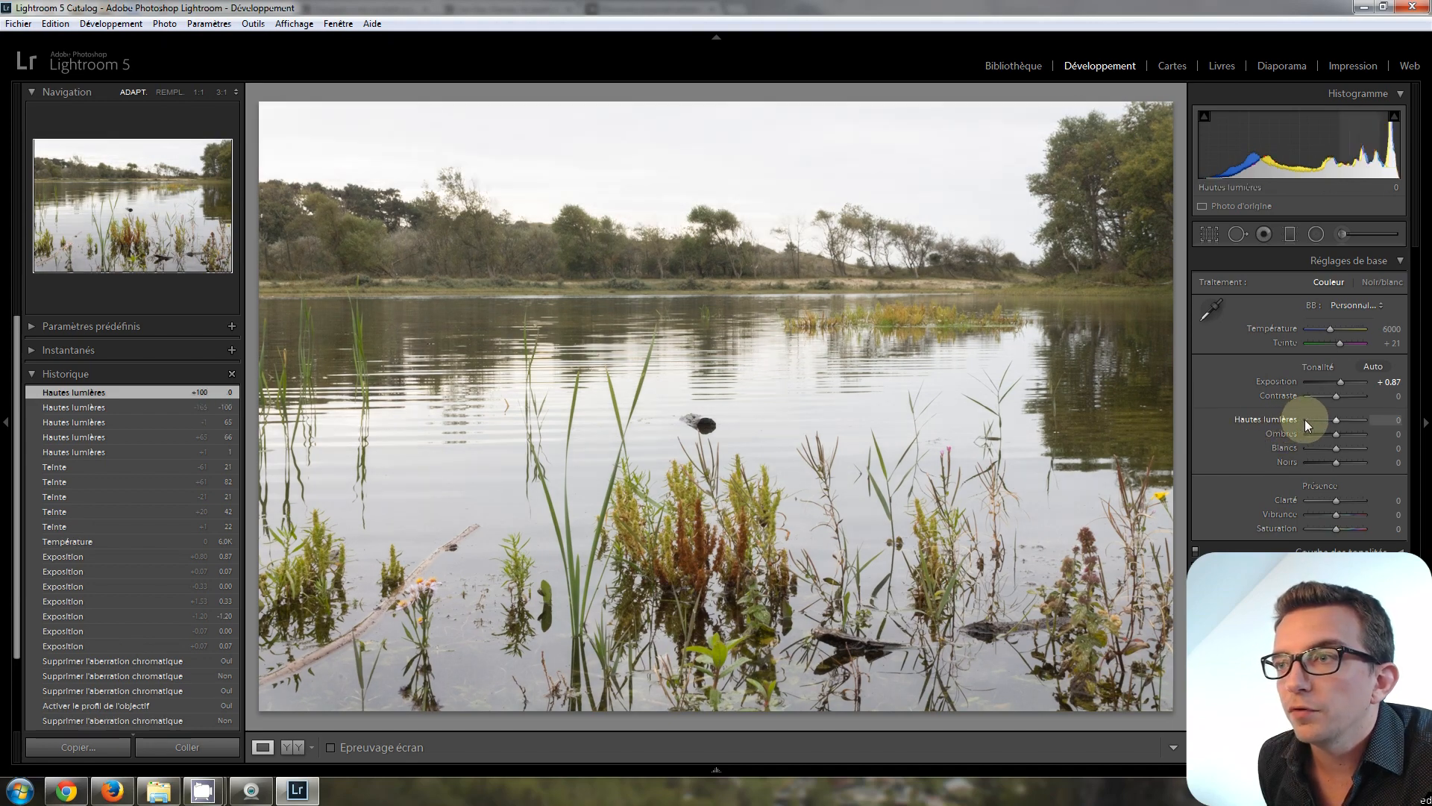
click(1305, 420)
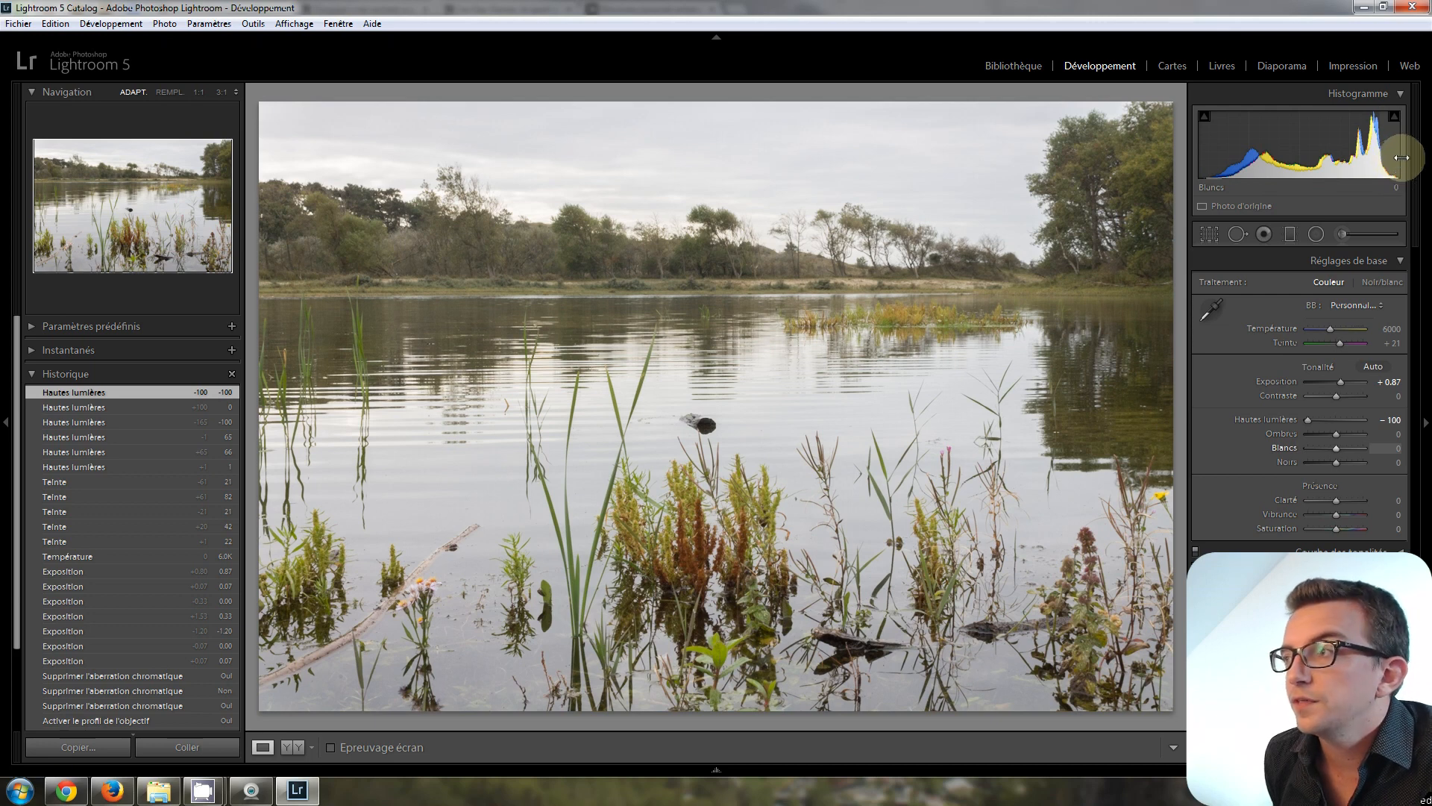
scroll(1336, 452, up, 7)
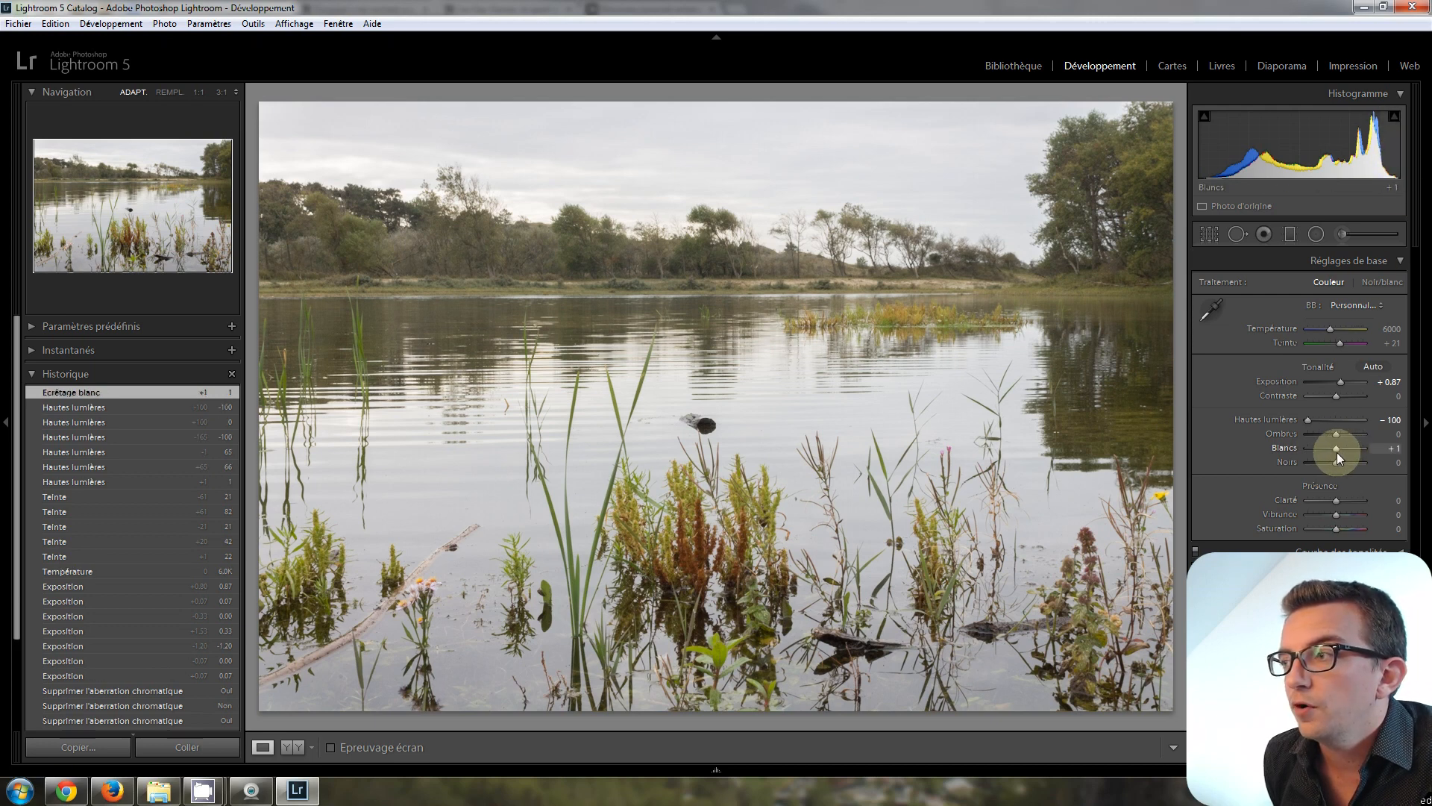
scroll(1337, 452, down, 5)
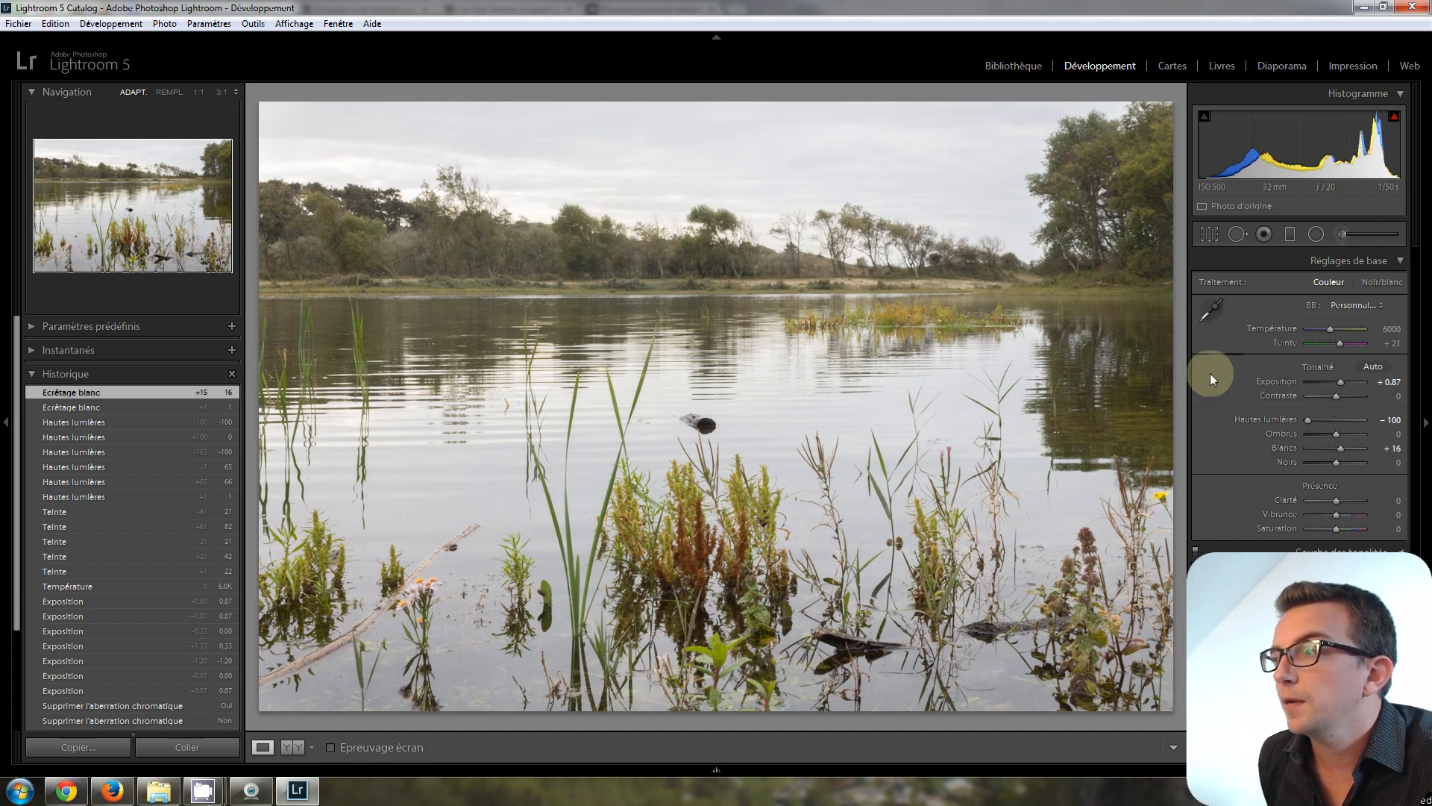
Try darkening the shadows to -84, and reset them to 0.
click(1334, 437)
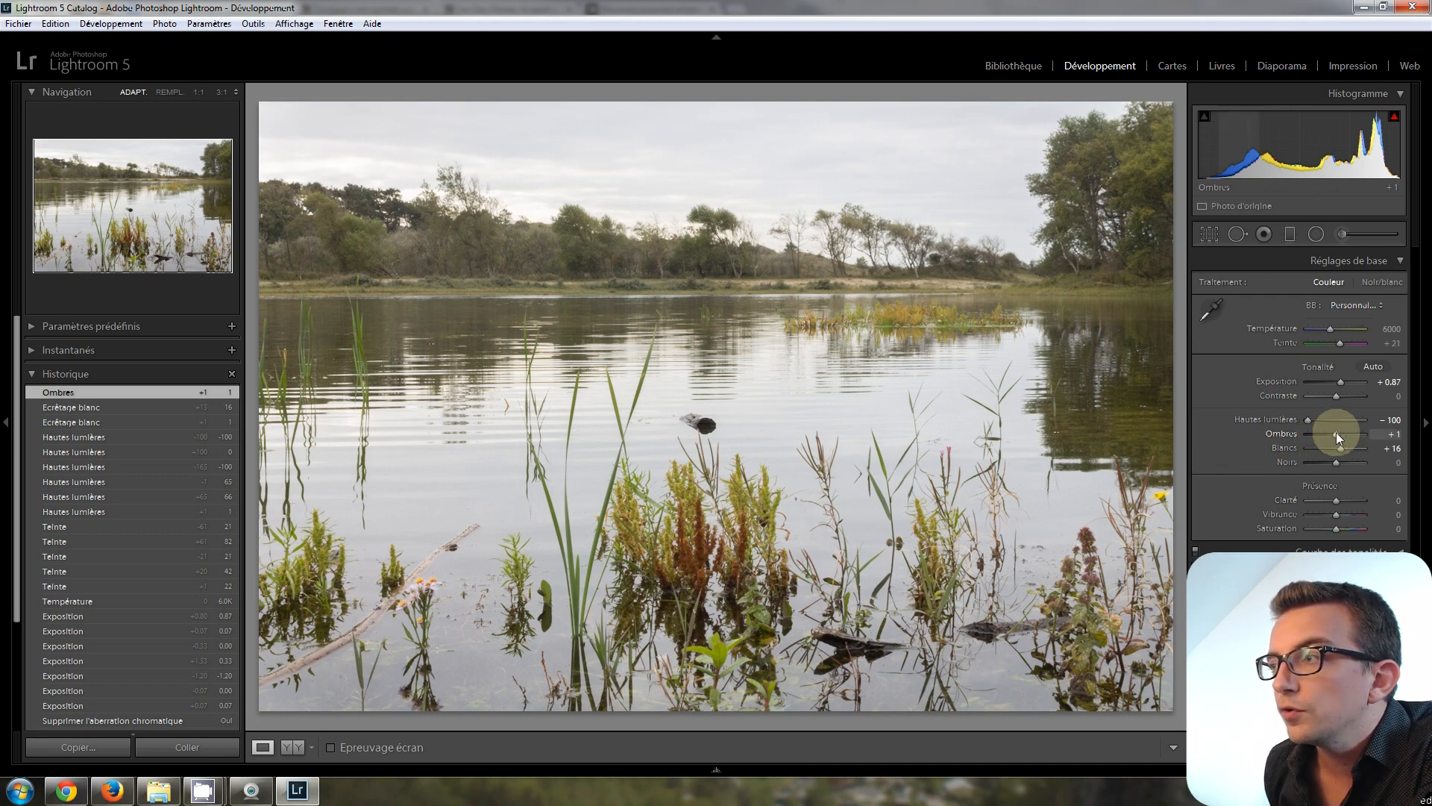
drag(1336, 434, 1313, 436)
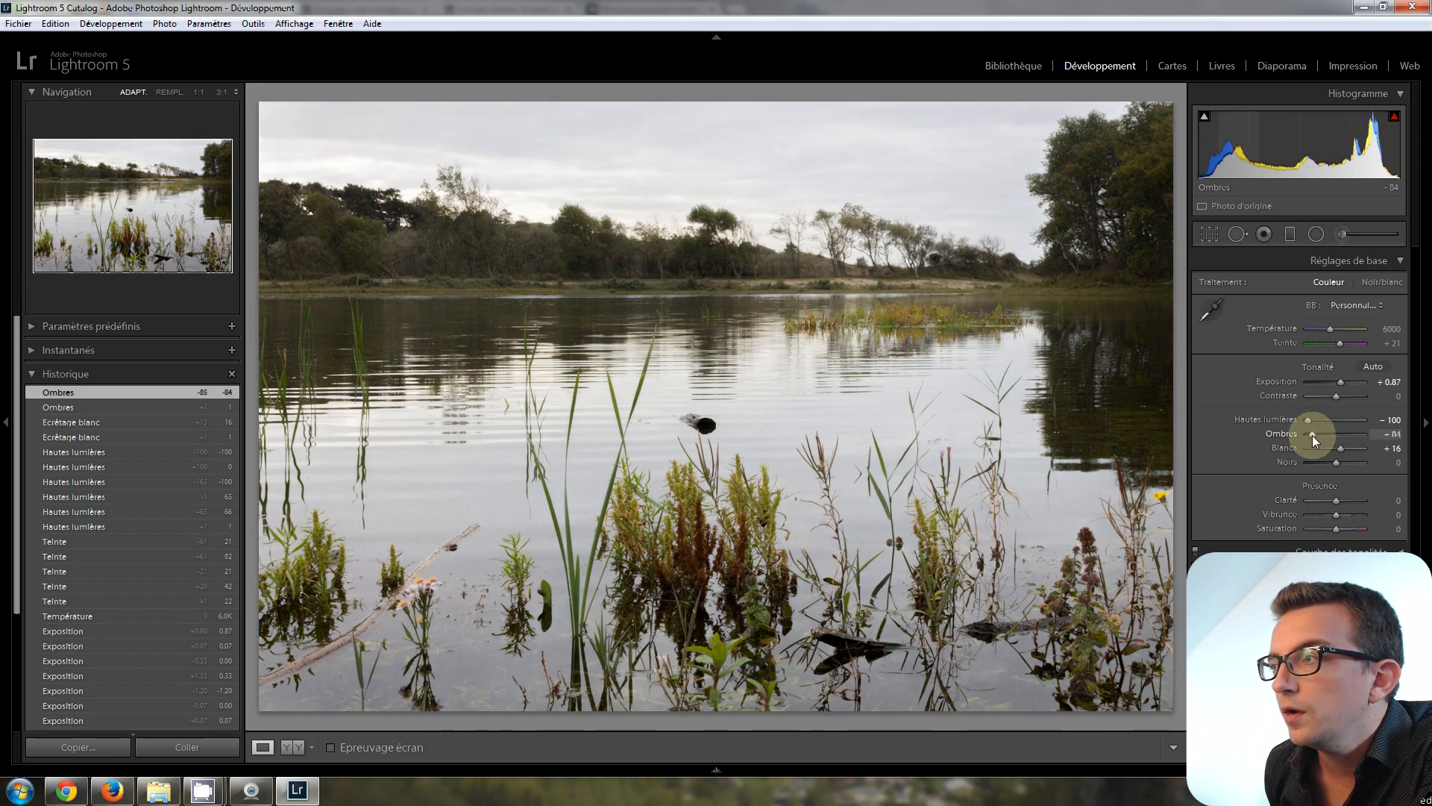
double_click(1313, 436)
mouse_move(1335, 436)
mouse_down()
mouse_move(1364, 436)
mouse_move(1327, 436)
mouse_up()
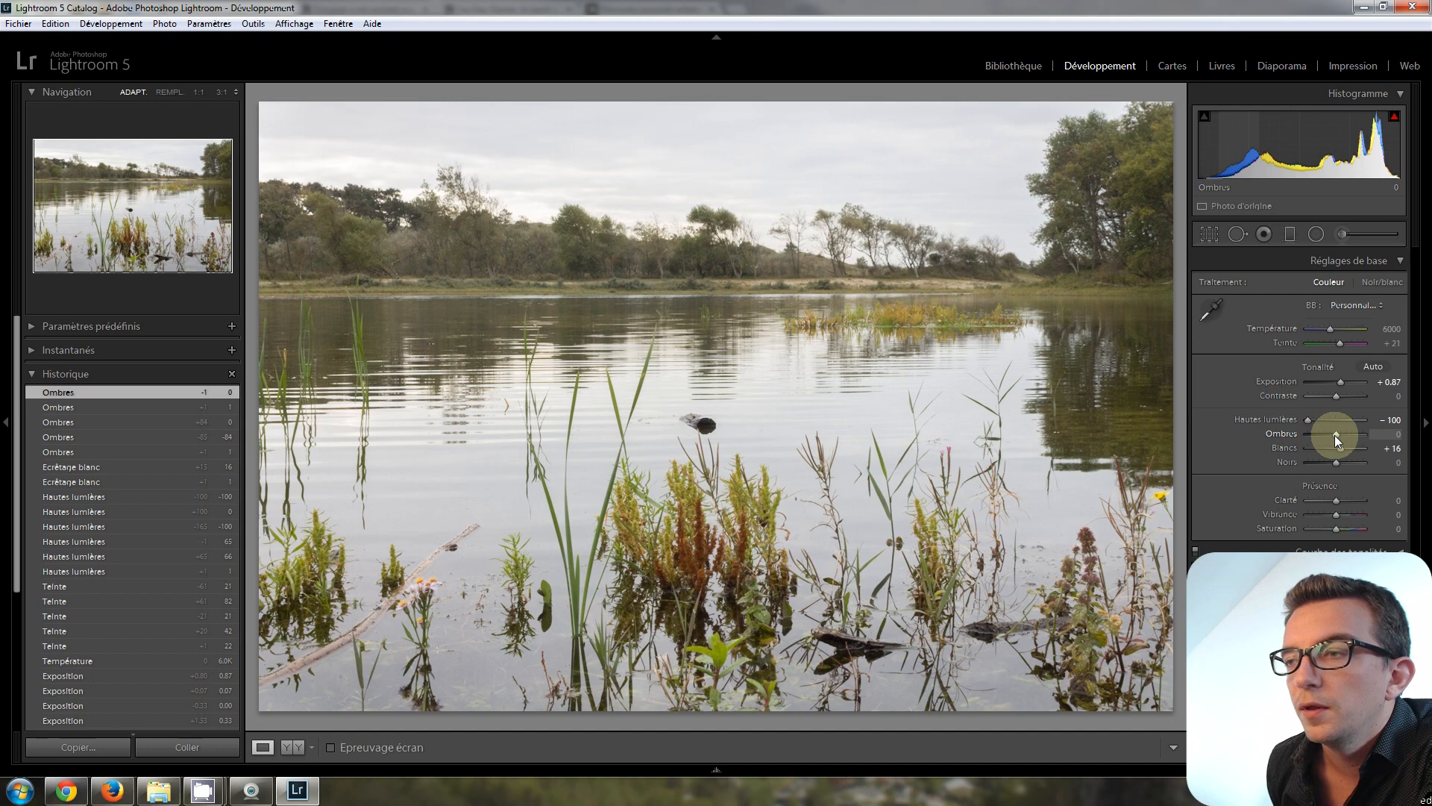
drag(1336, 436, 1338, 437)
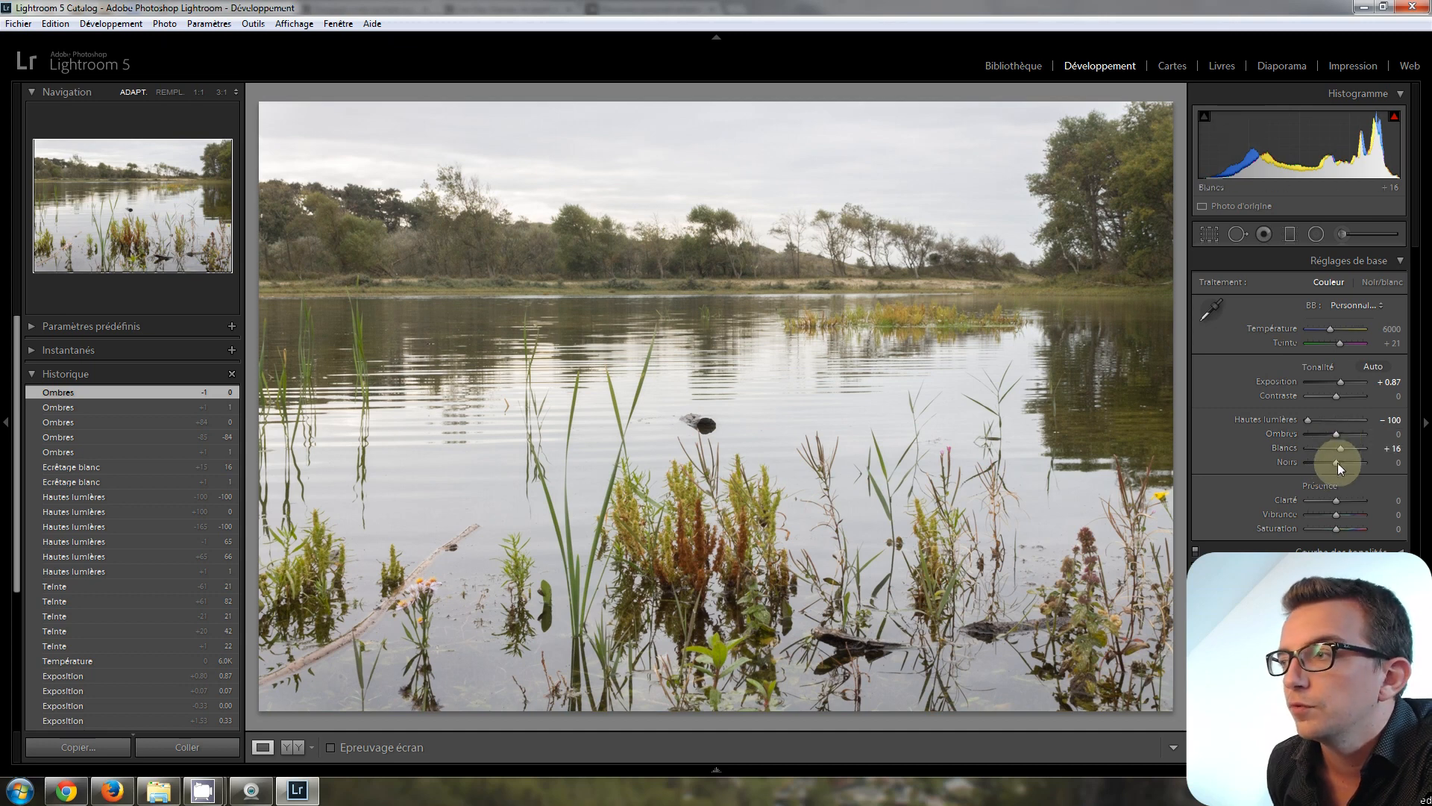
Set the blacks to -19, and compare the photo's import state with the latest edit in the history.
drag(1337, 463, 1337, 464)
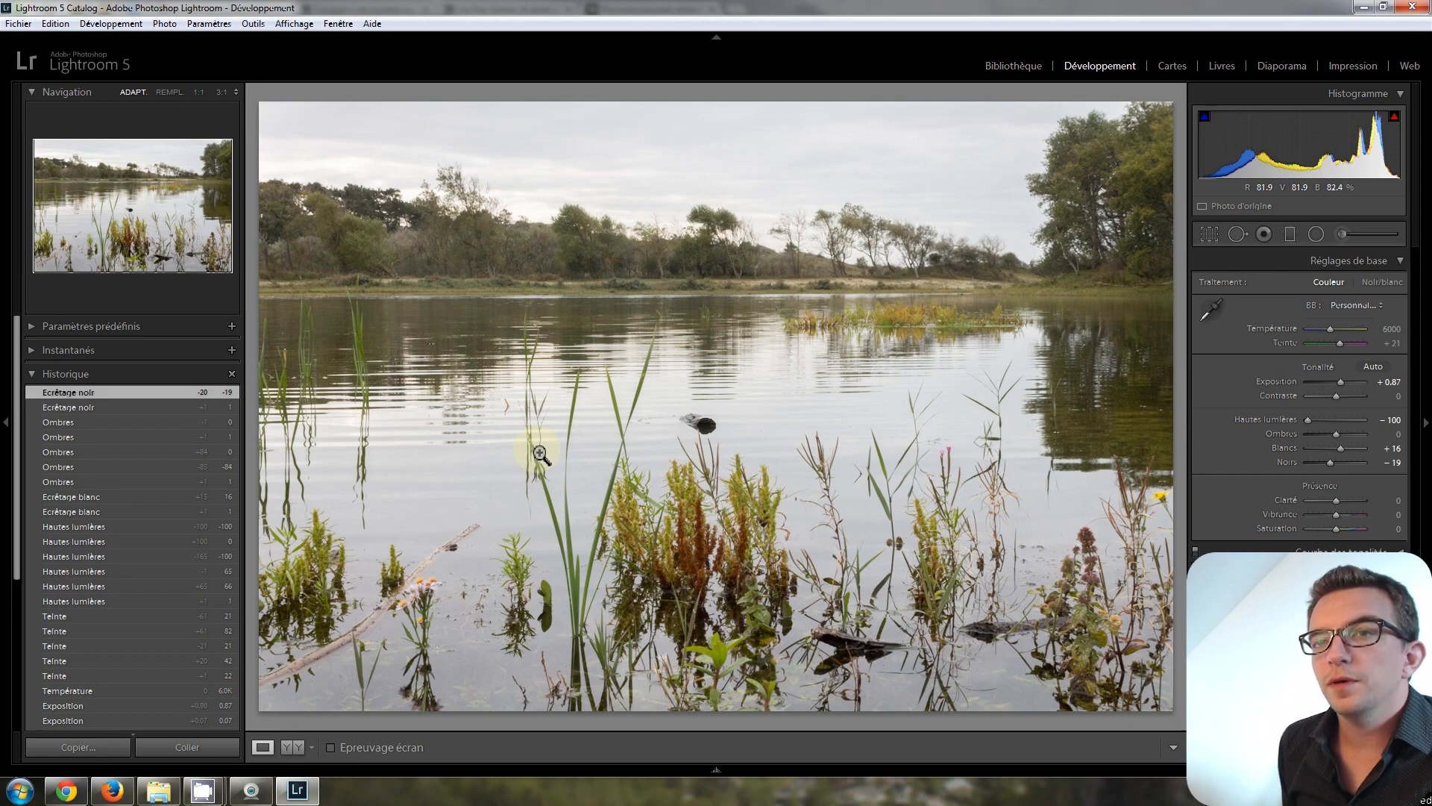
scroll(163, 457, down, 3)
scroll(163, 457, down, 3)
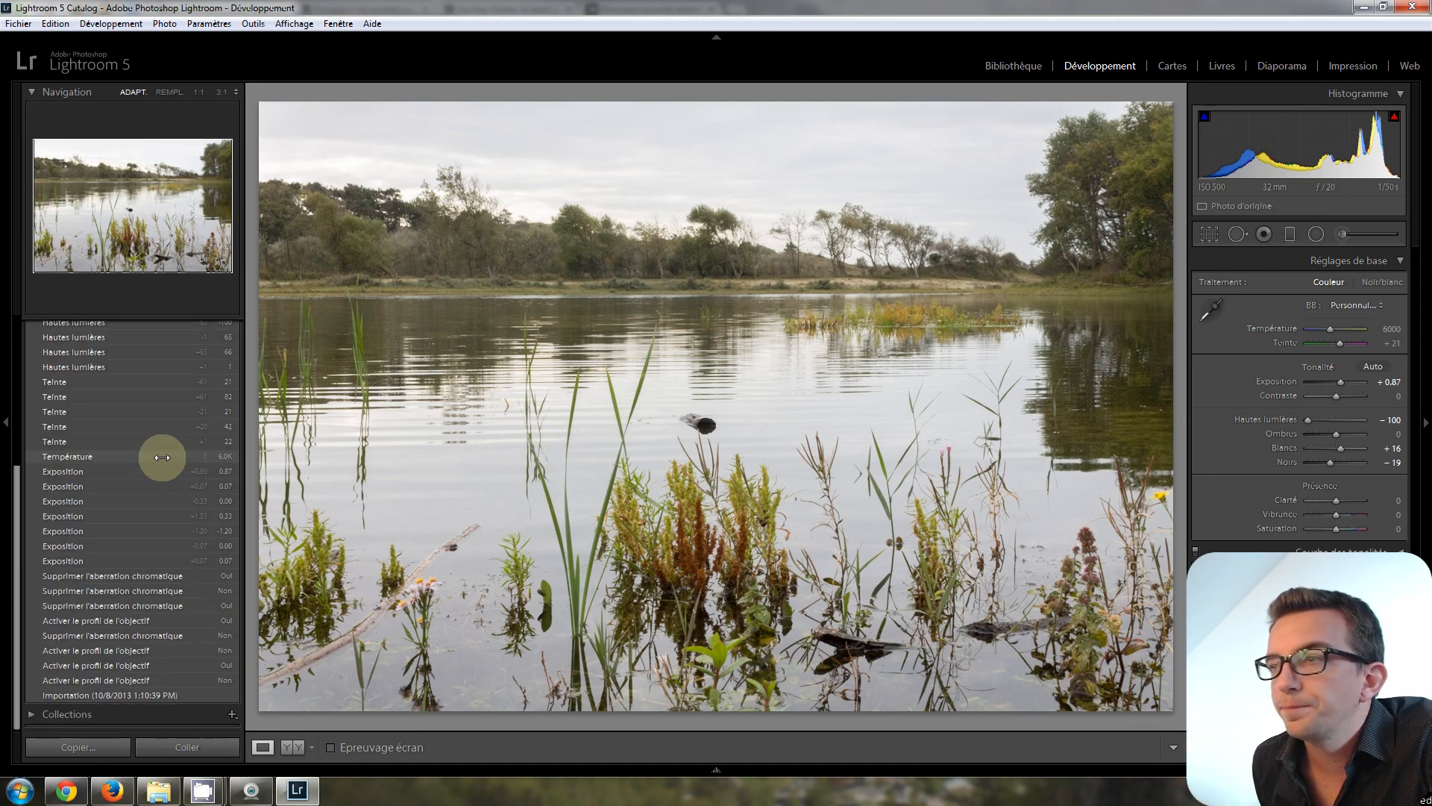
click(118, 695)
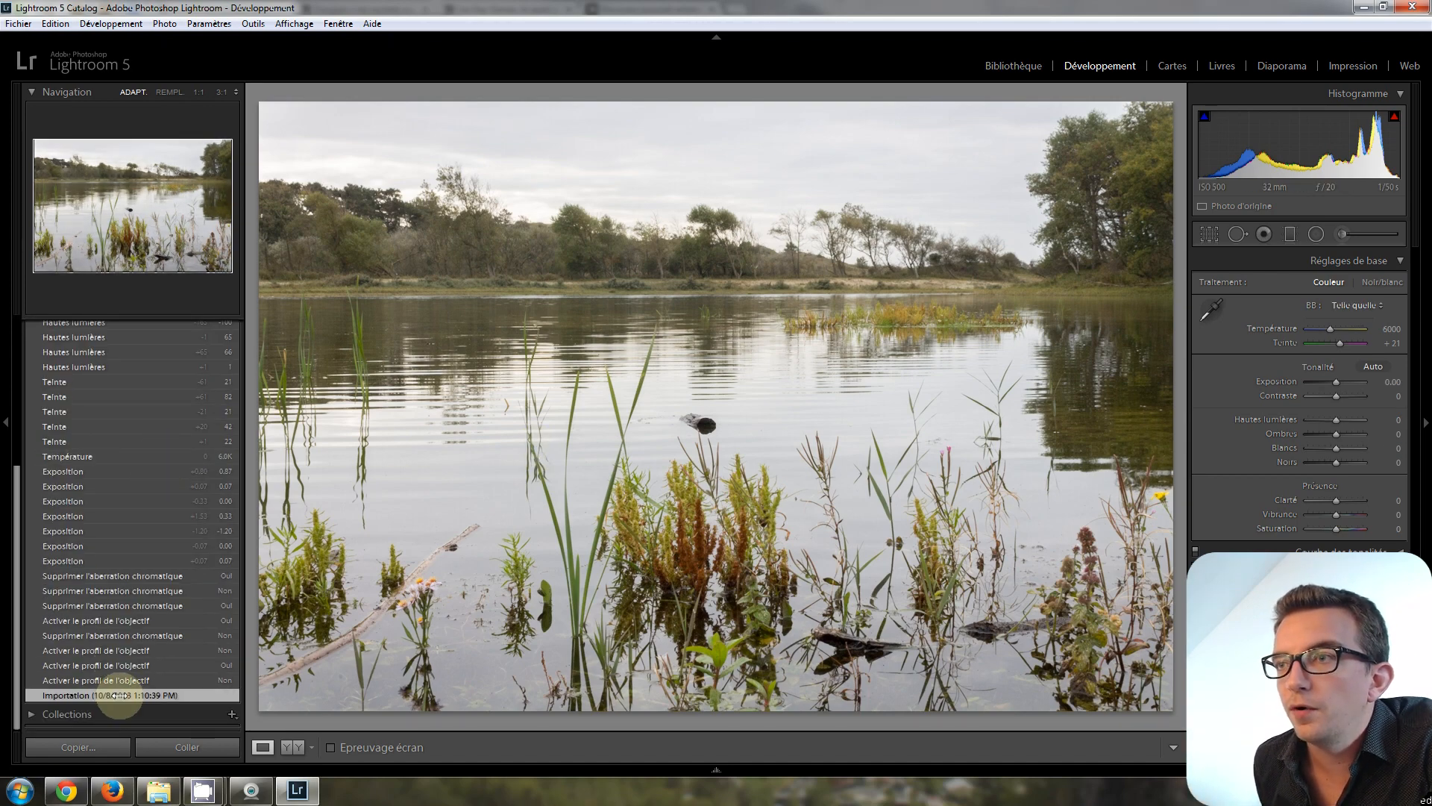
scroll(112, 589, up, 8)
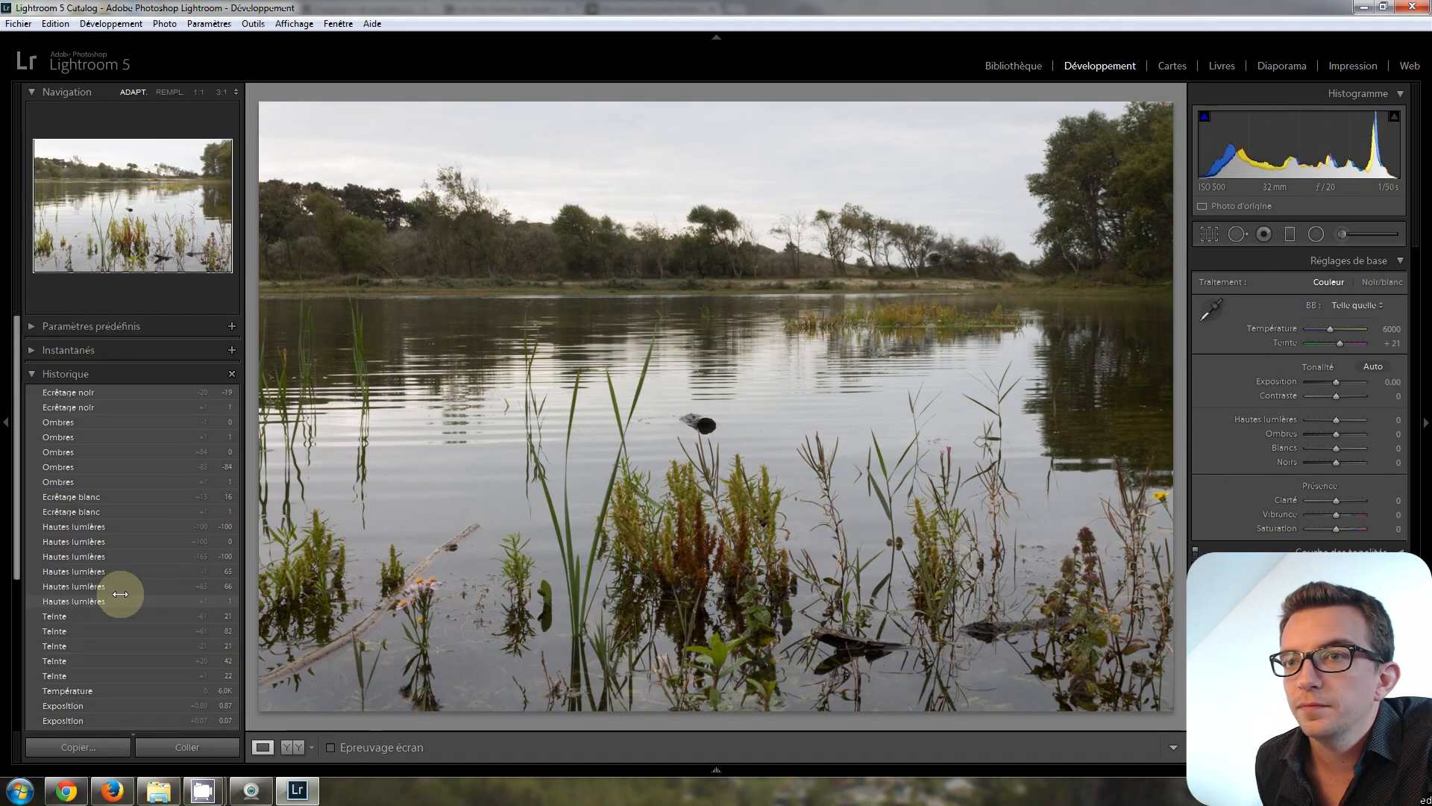
click(103, 393)
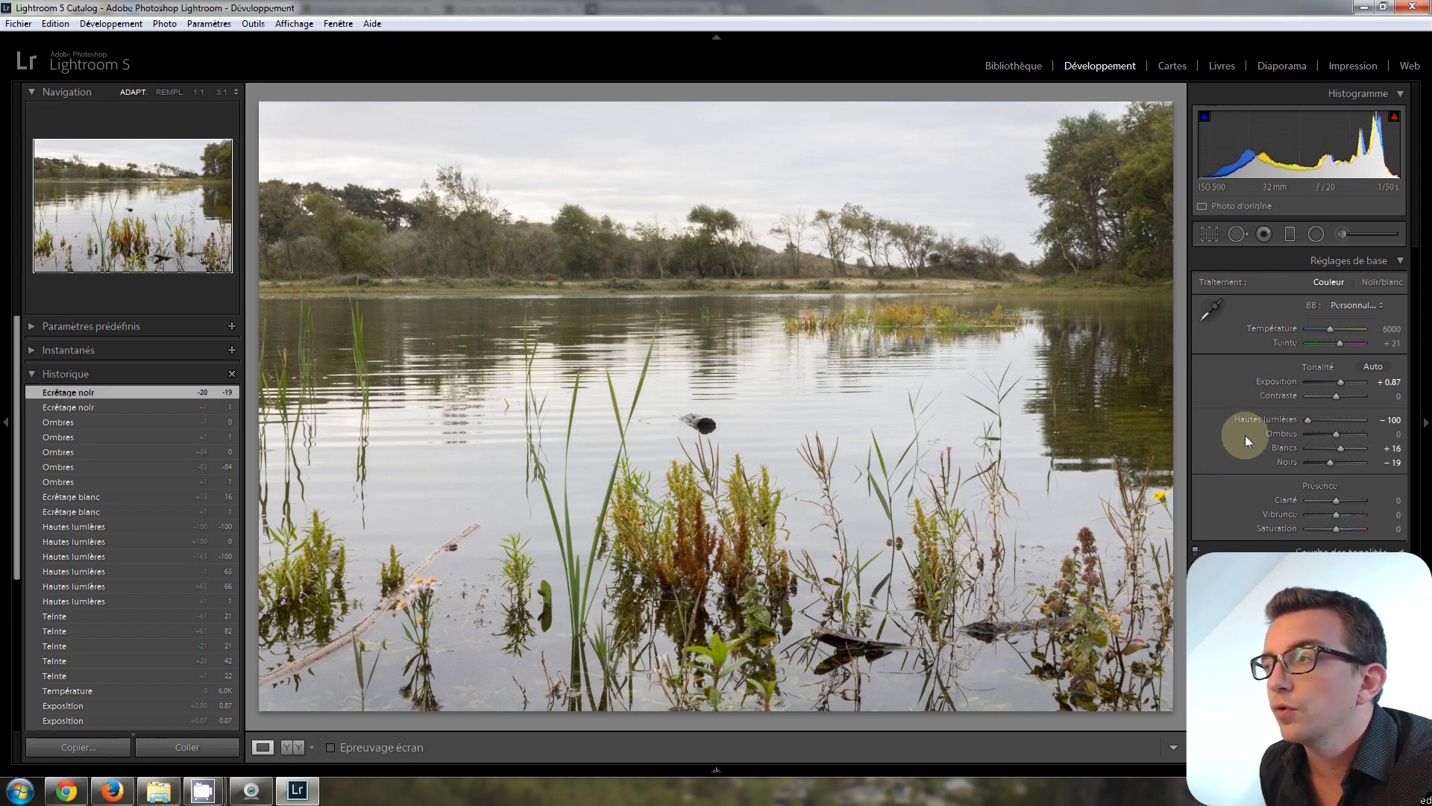
Try the shadows at -100, and reset them to 0.
drag(1337, 434, 1292, 432)
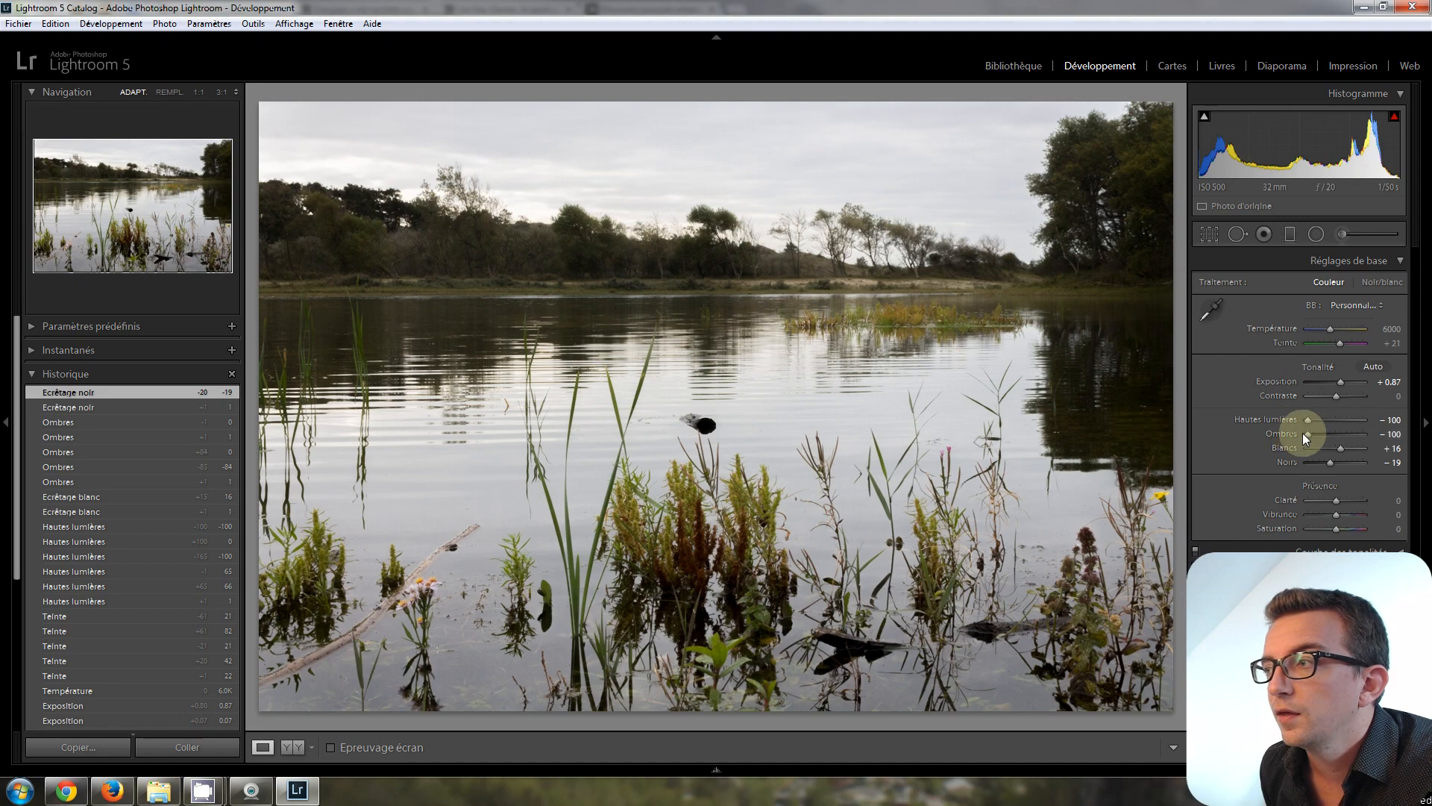
double_click(1304, 433)
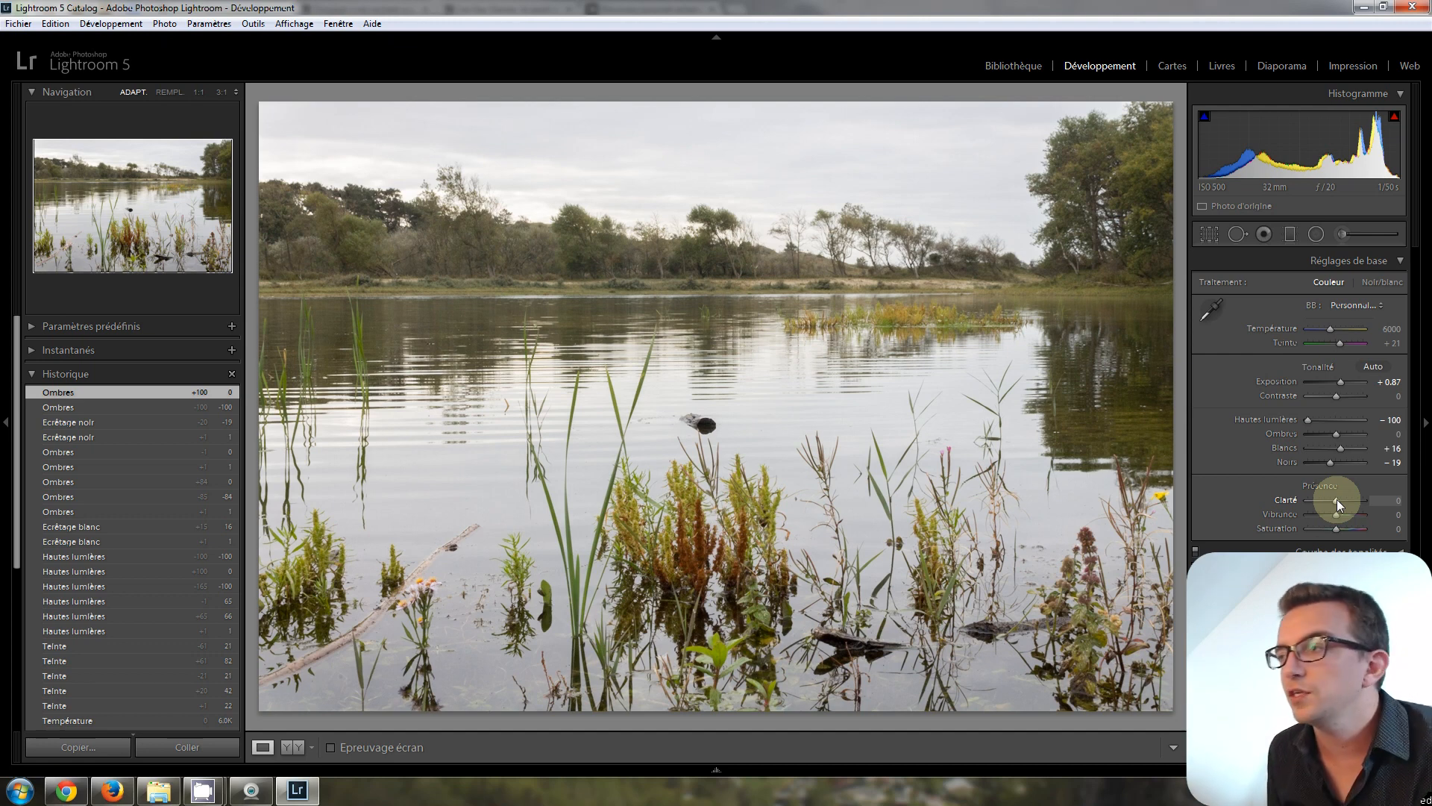
Try the clarity at -100 and at +100, and reset it to 0.
drag(1337, 499, 1245, 503)
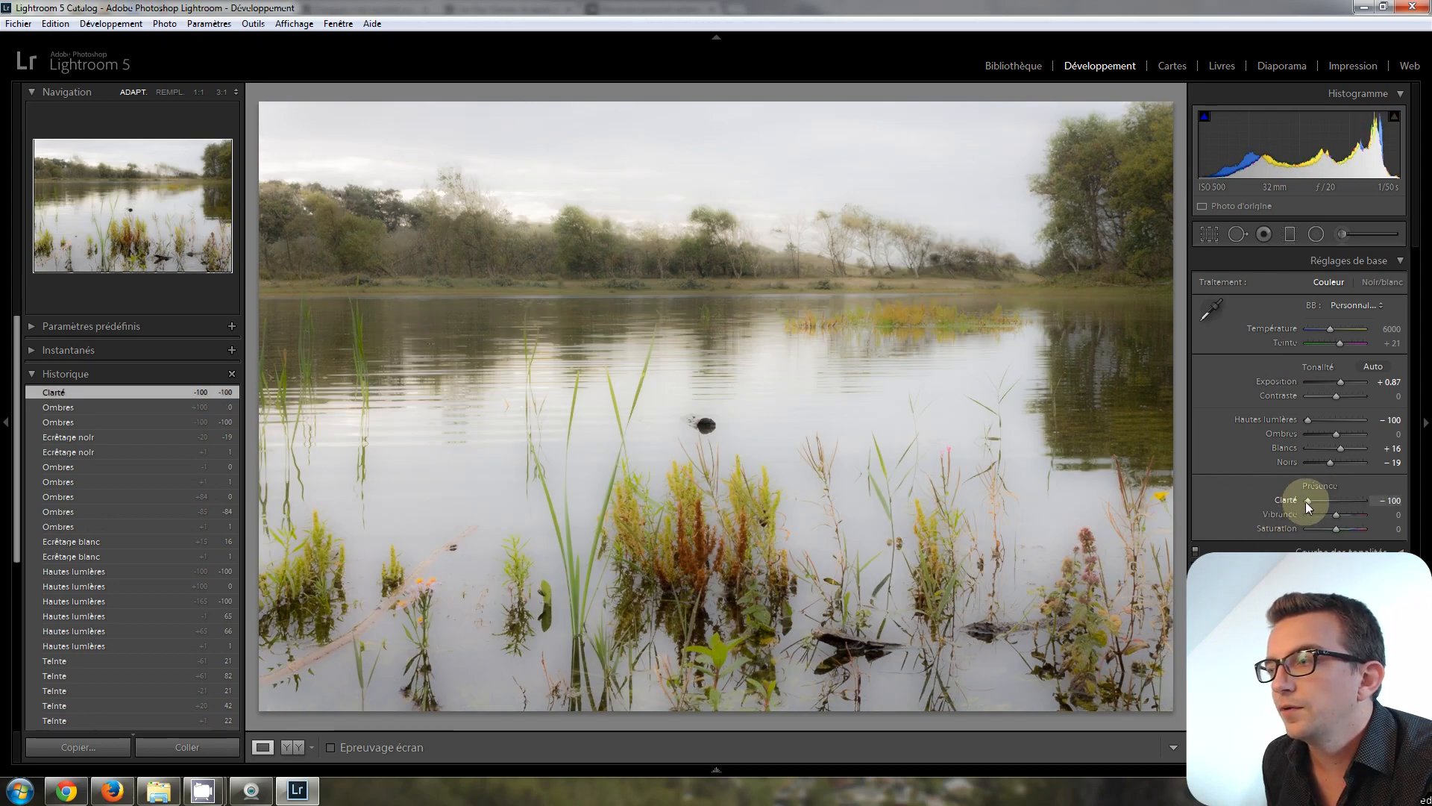
drag(1310, 500, 1395, 506)
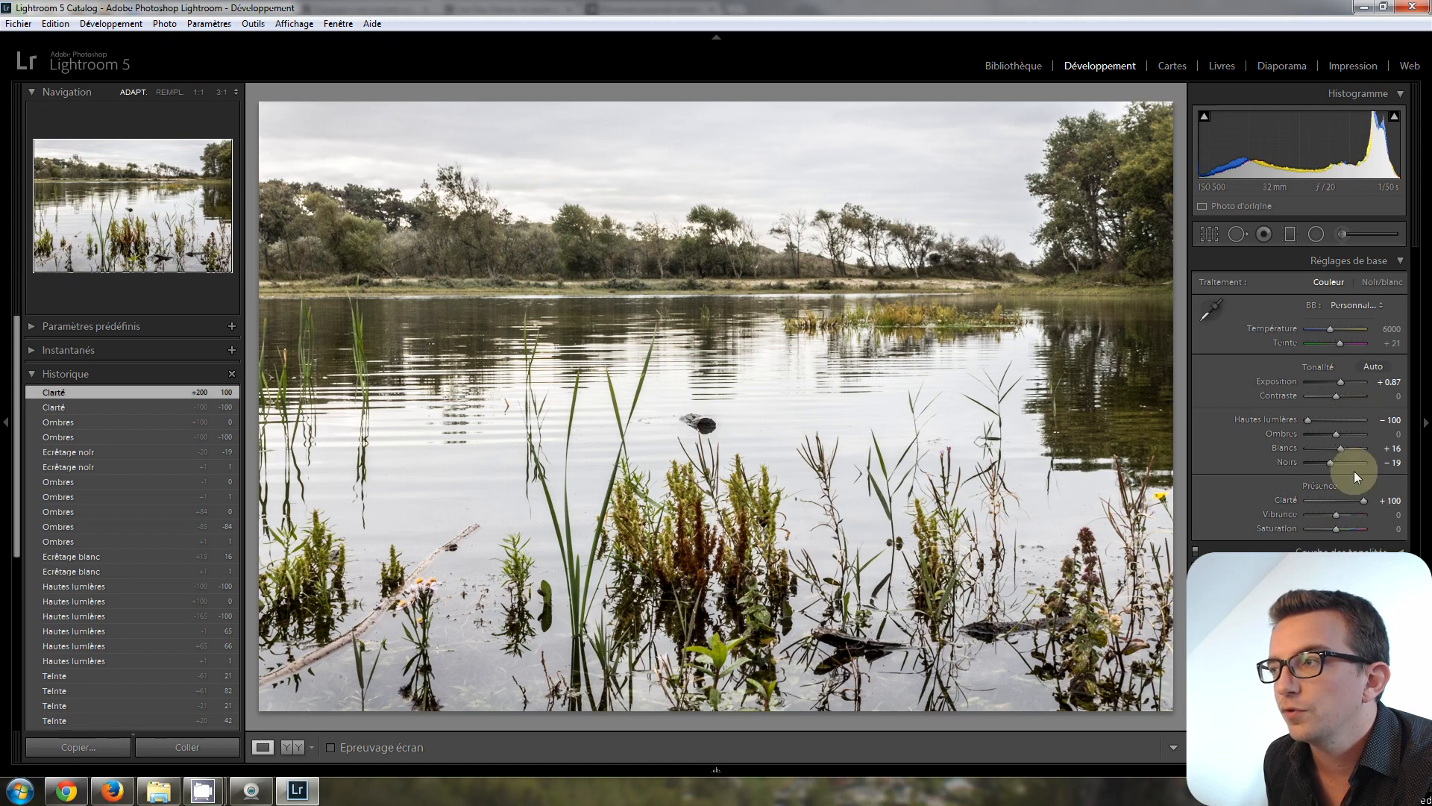
drag(1359, 501, 1344, 501)
double_click(1337, 504)
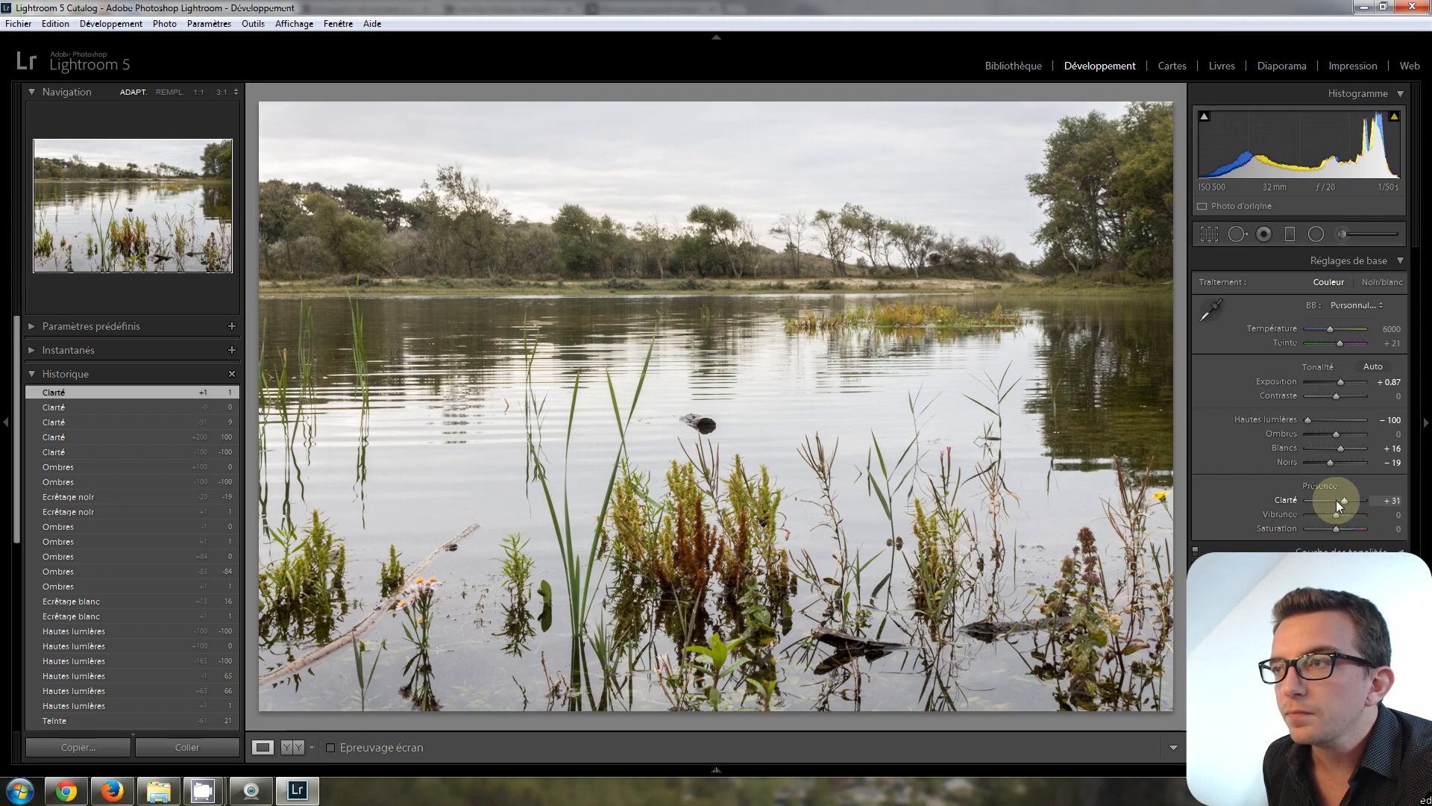
Compare the clarity at +26 and +100, and settle on +25.
drag(1336, 500, 1335, 500)
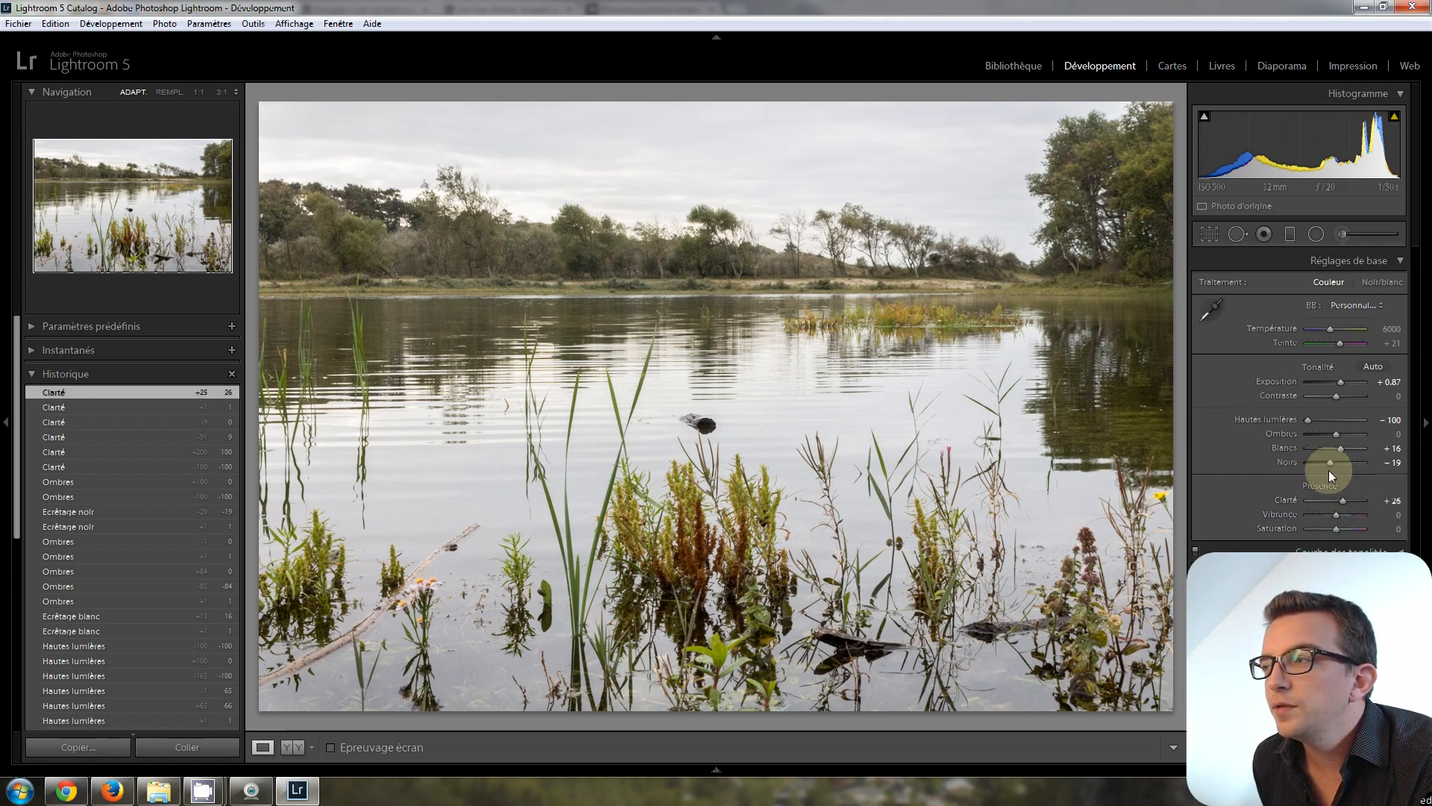
drag(1337, 504, 1423, 502)
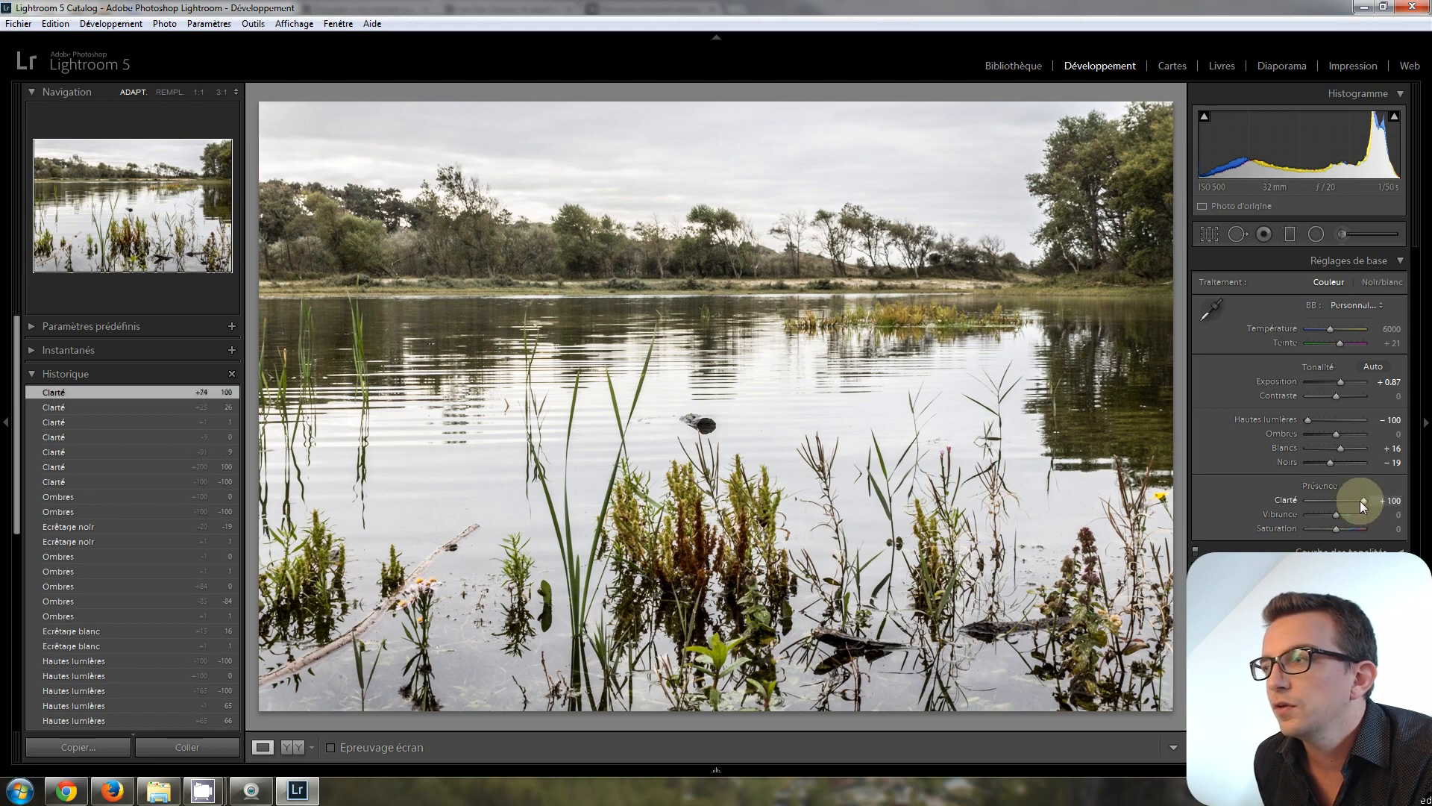
key(Down)
key(Down)
key(Down)
key(Down)
key(Down)
key(Down)
key(Down)
key(Down)
key(Down)
key(Down)
key(Down)
key(Down)
key(Down)
key(Down)
key(Down)
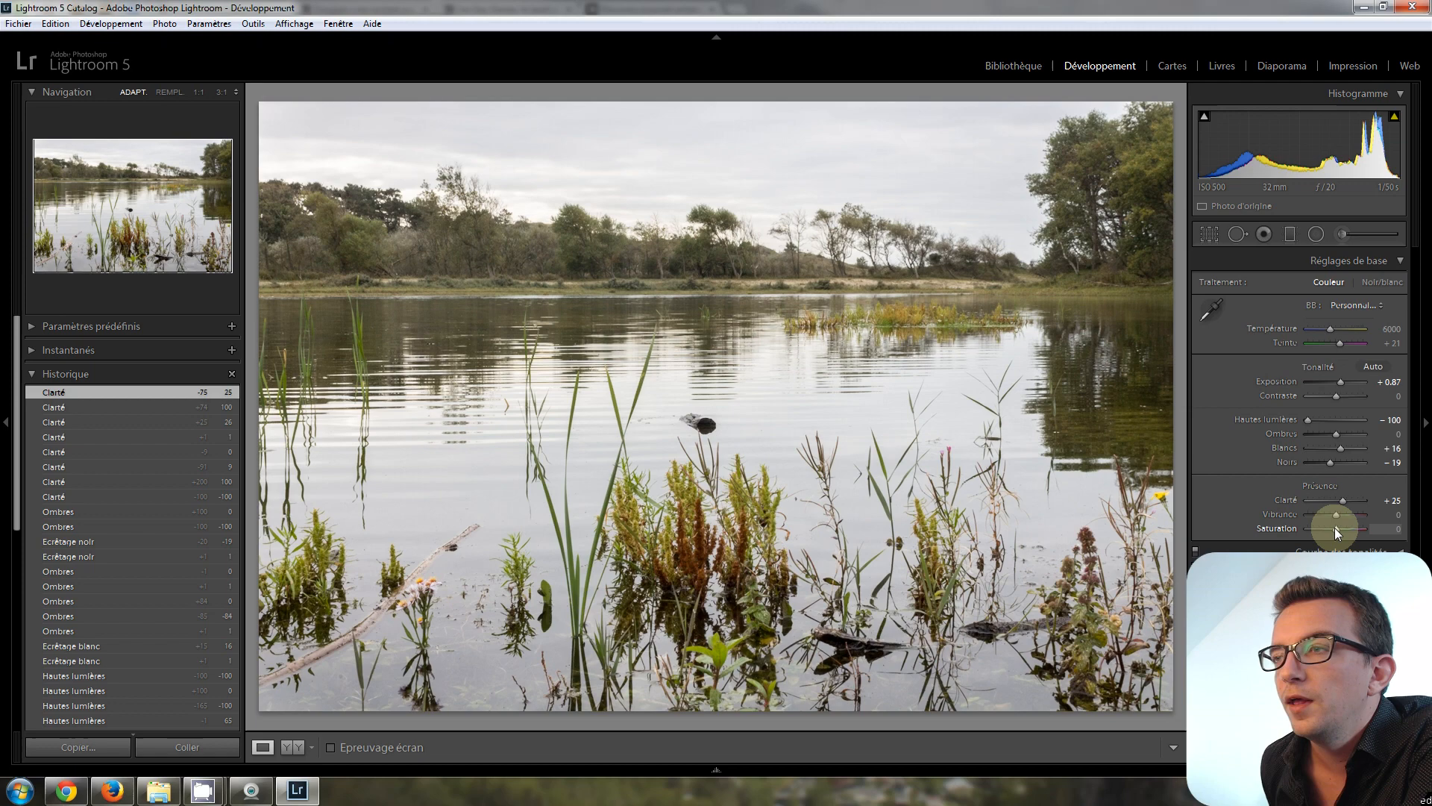
Try the saturation at +100 and the vibrance at +100 in turn, resetting each to 0.
drag(1335, 529, 1363, 529)
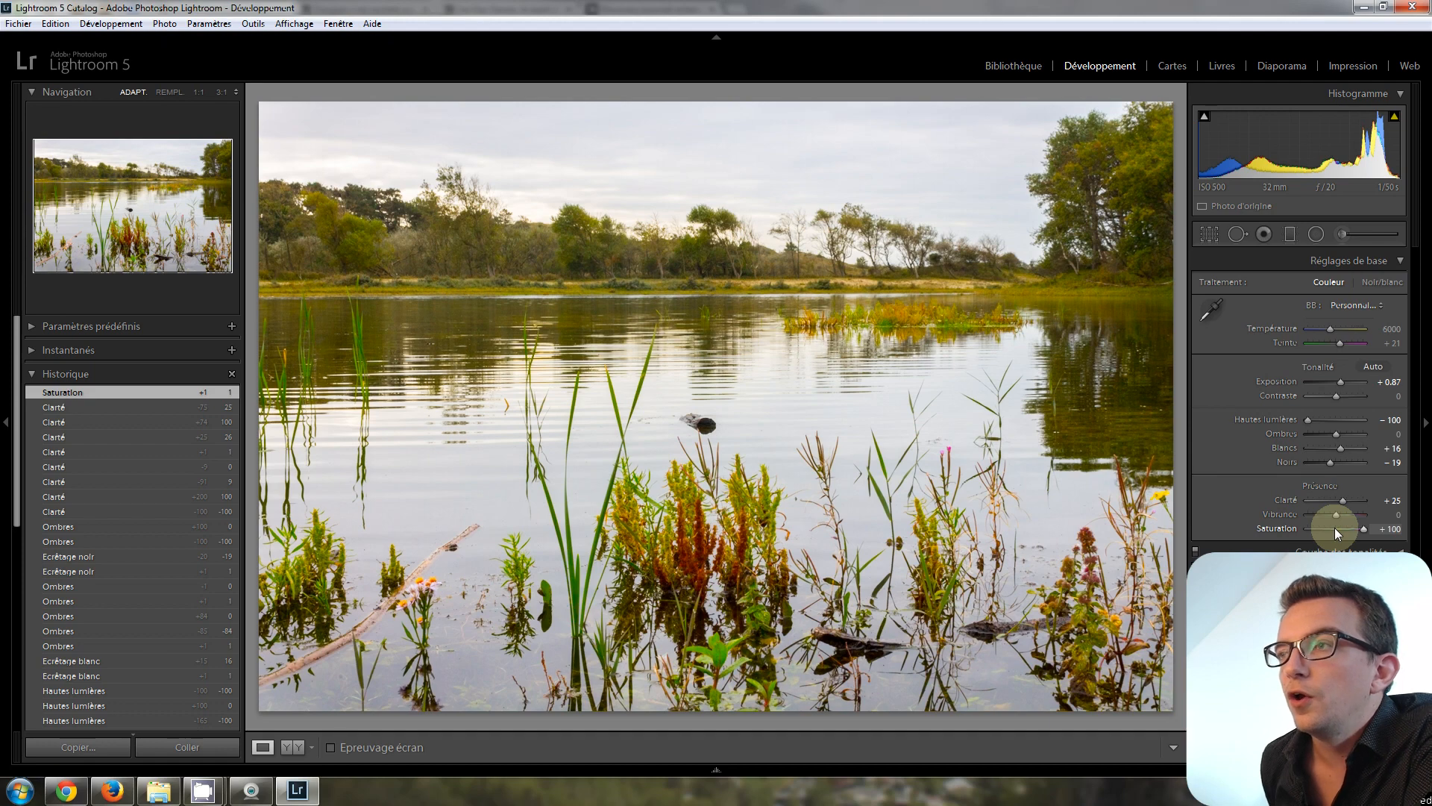
drag(1335, 530, 1336, 528)
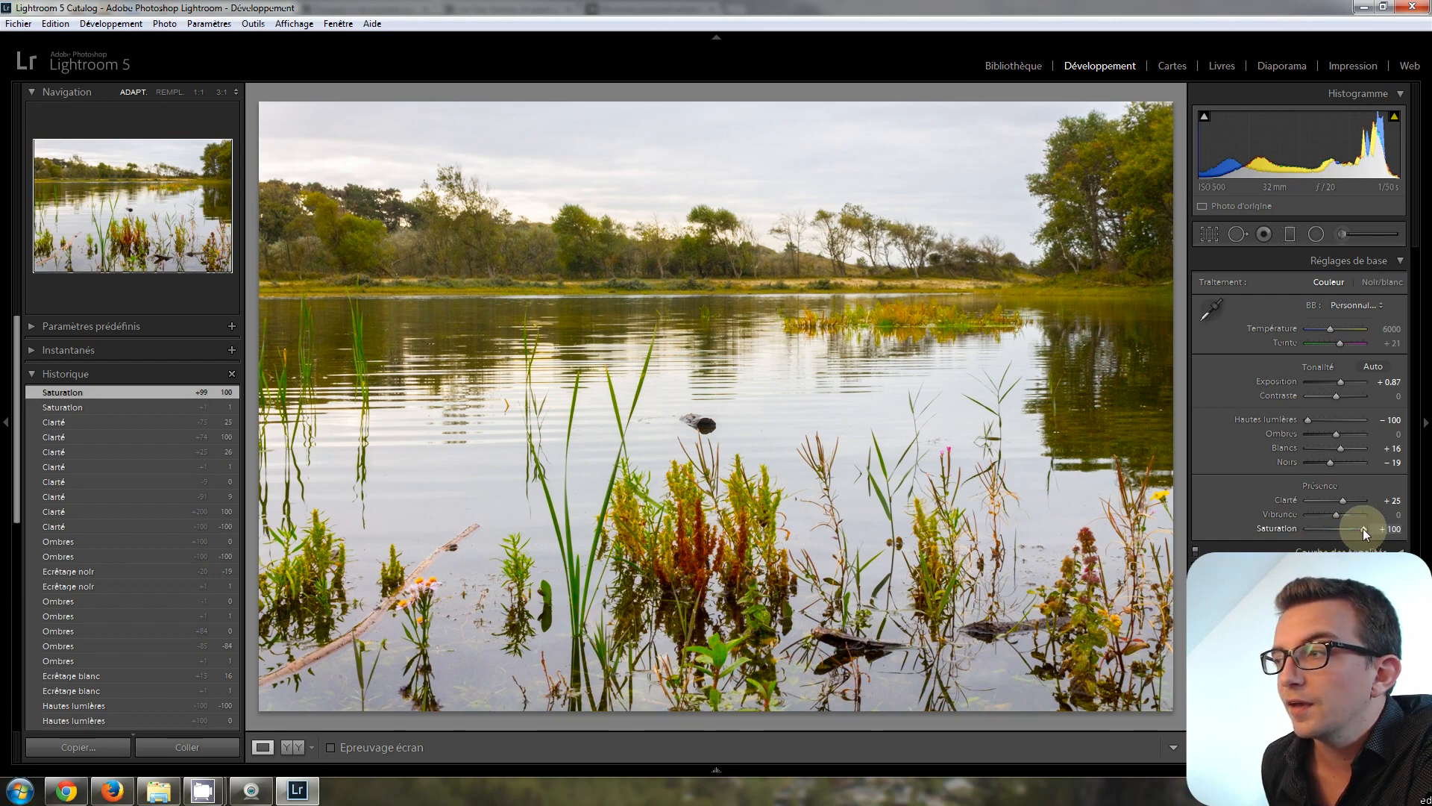
drag(1363, 528, 1338, 518)
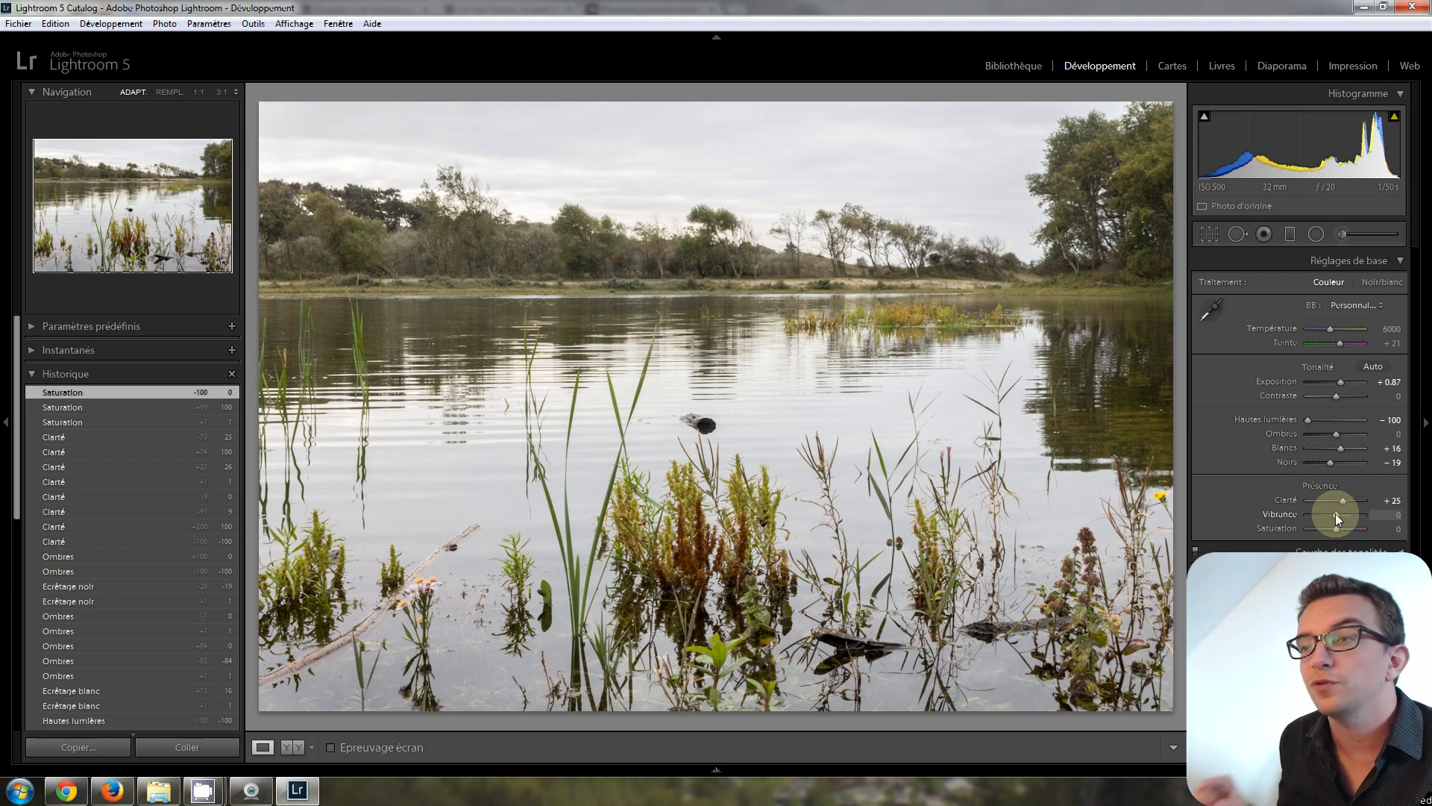
drag(1335, 515, 1398, 515)
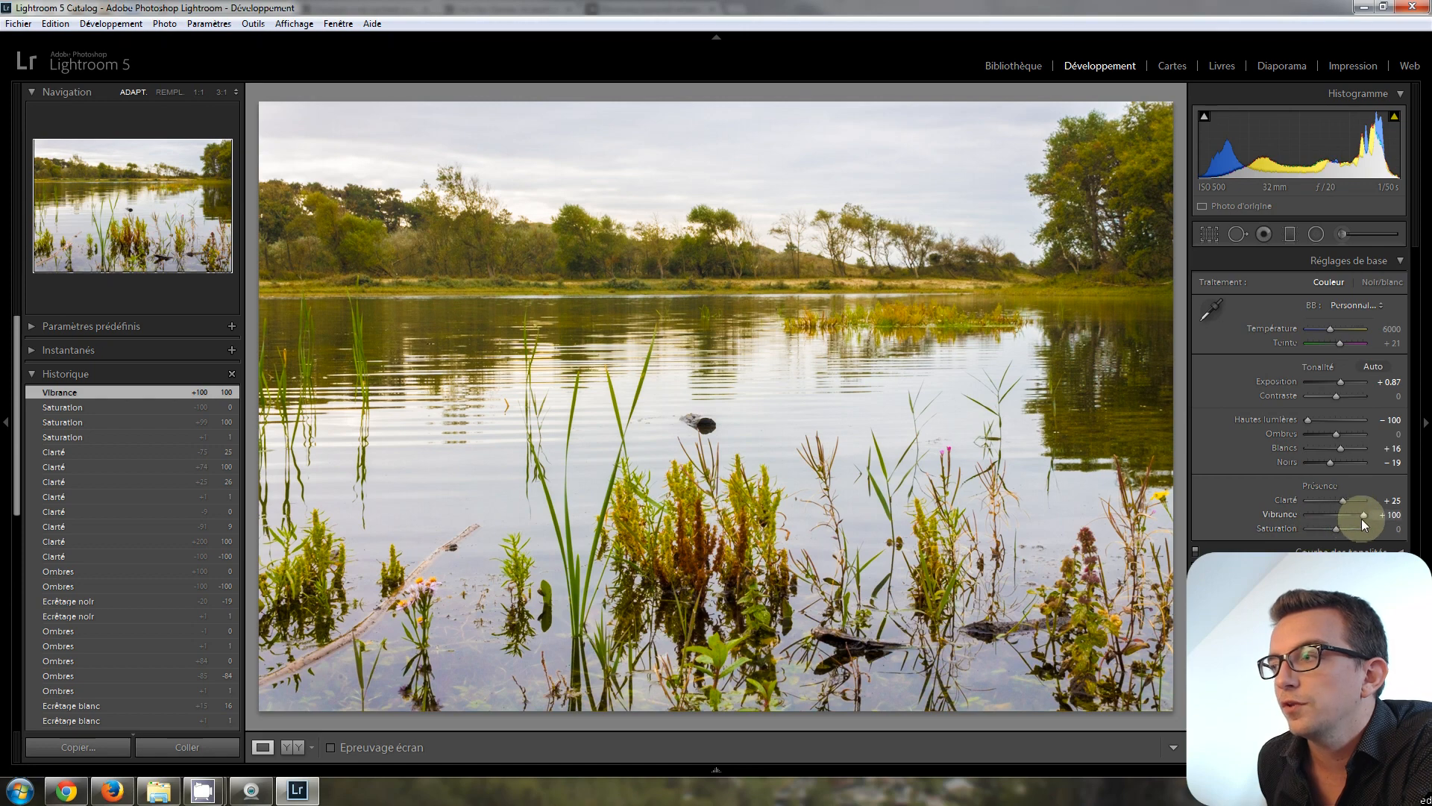
drag(1363, 516, 1337, 513)
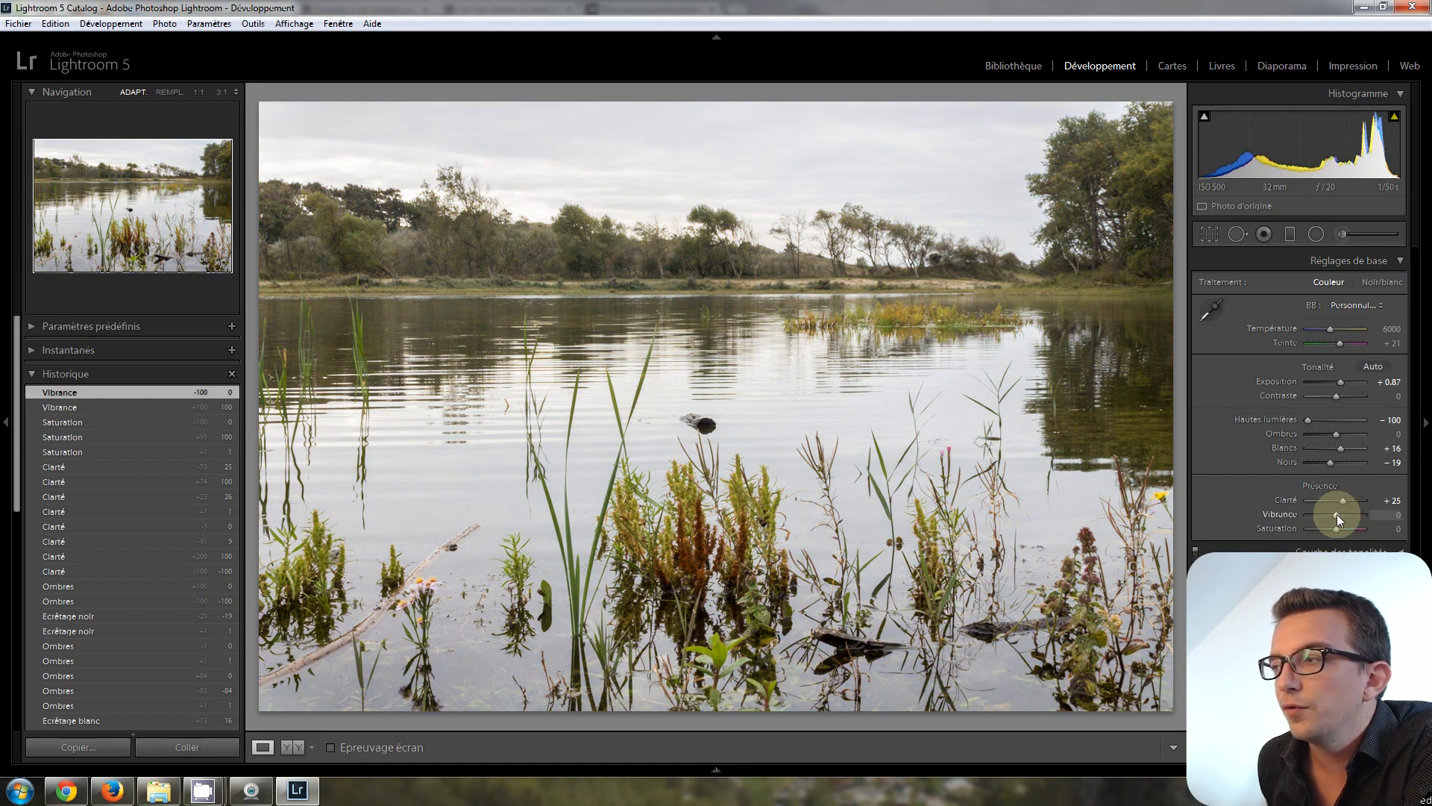
Raise the vibrance to +40.
key(Up)
key(Up)
key(Up)
key(Up)
key(Up)
key(Up)
key(Up)
key(Up)
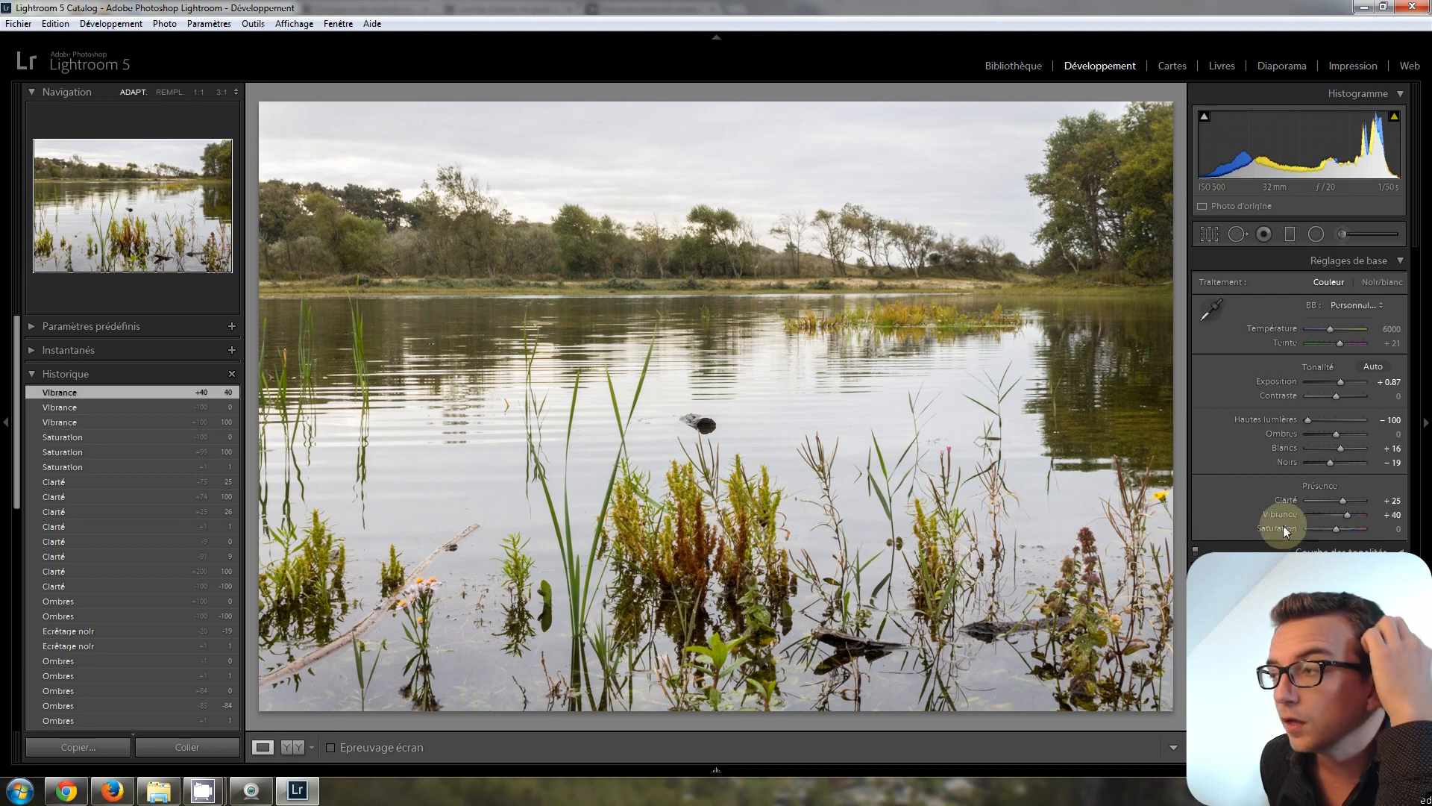
Try a stronger vibrance of up to +61, and bring it back to +40.
drag(1347, 516, 1348, 516)
key(Up)
key(Up)
key(Up)
key(Up)
key(Up)
key(Down)
key(Down)
key(Down)
key(Down)
key(Down)
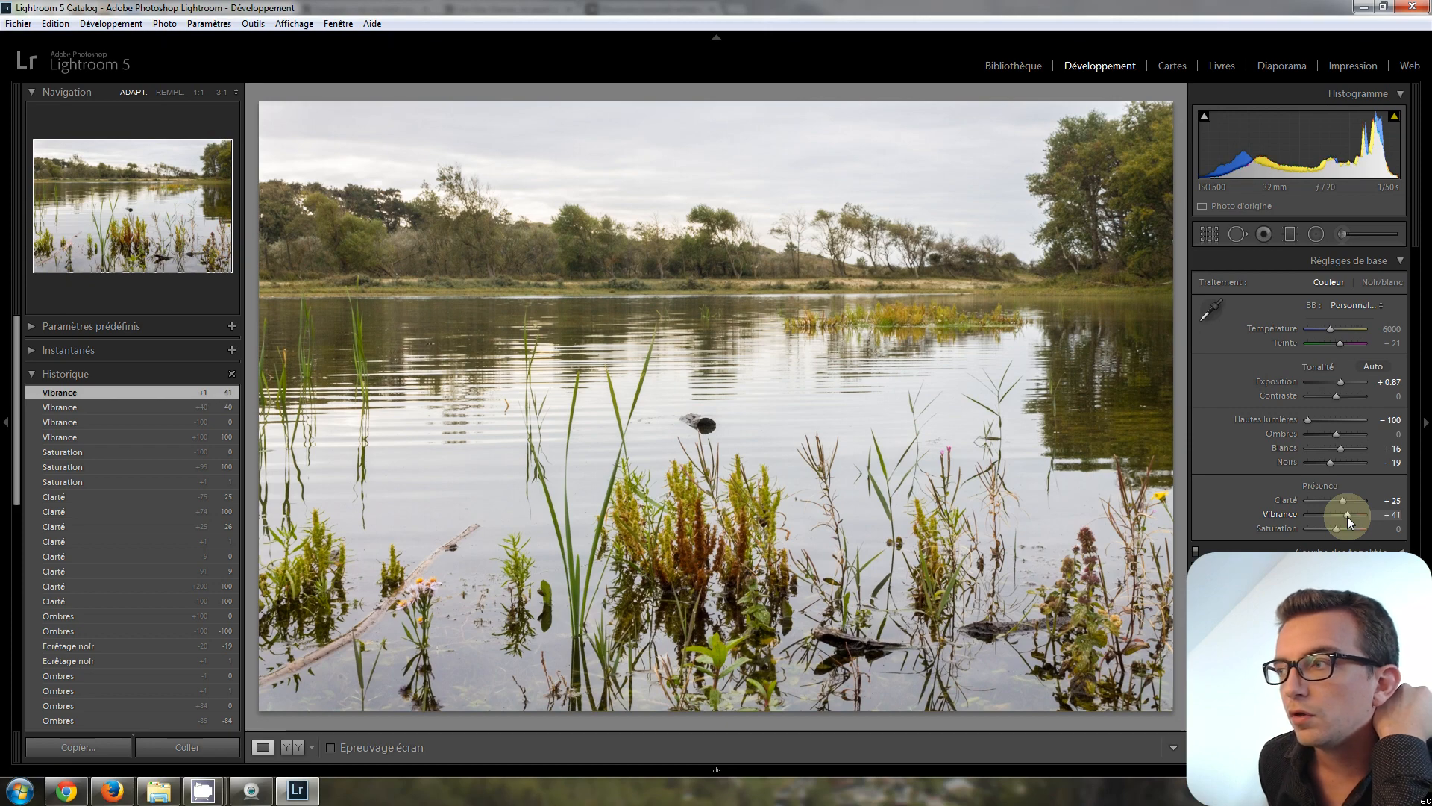
key(Up)
key(Up)
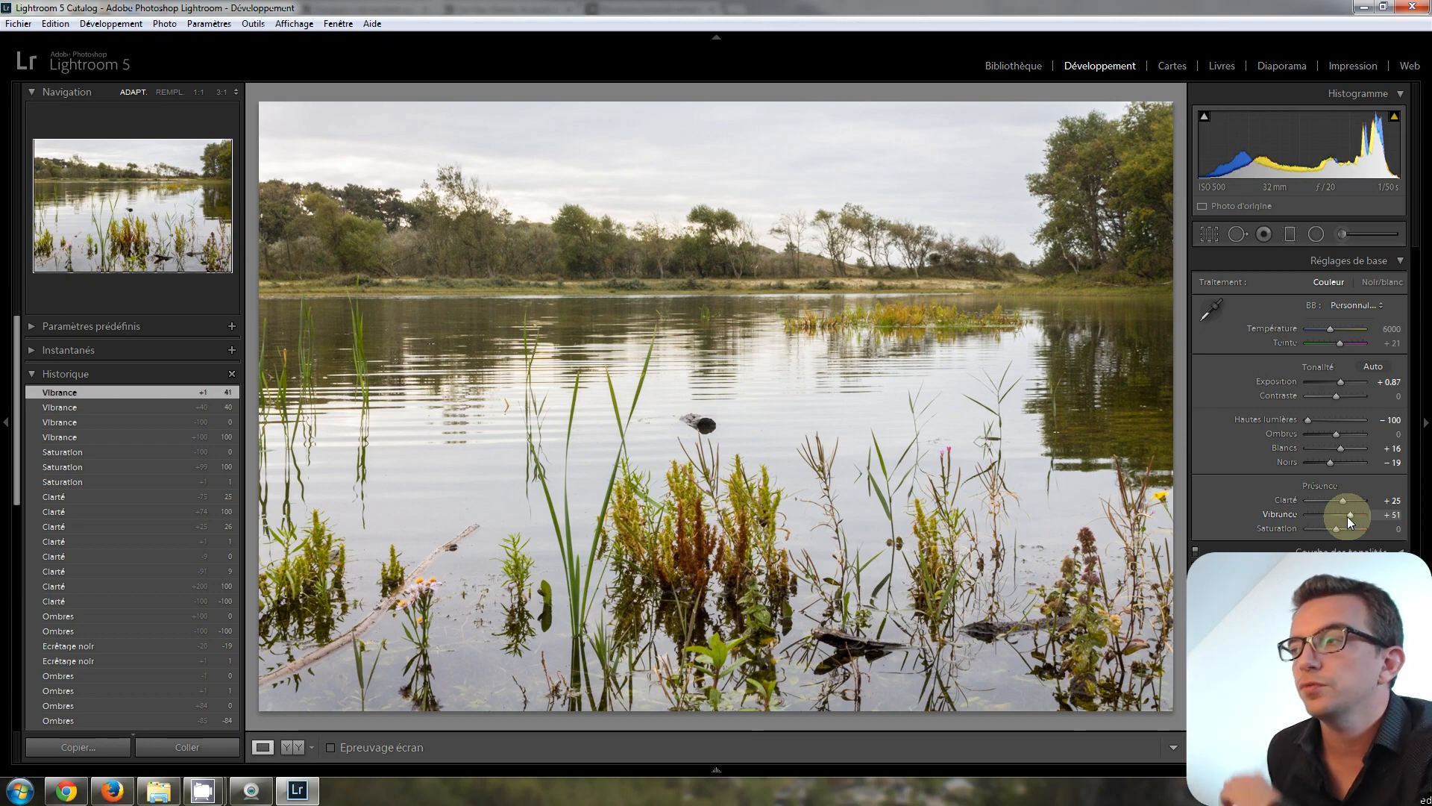
key(Up)
key(Up)
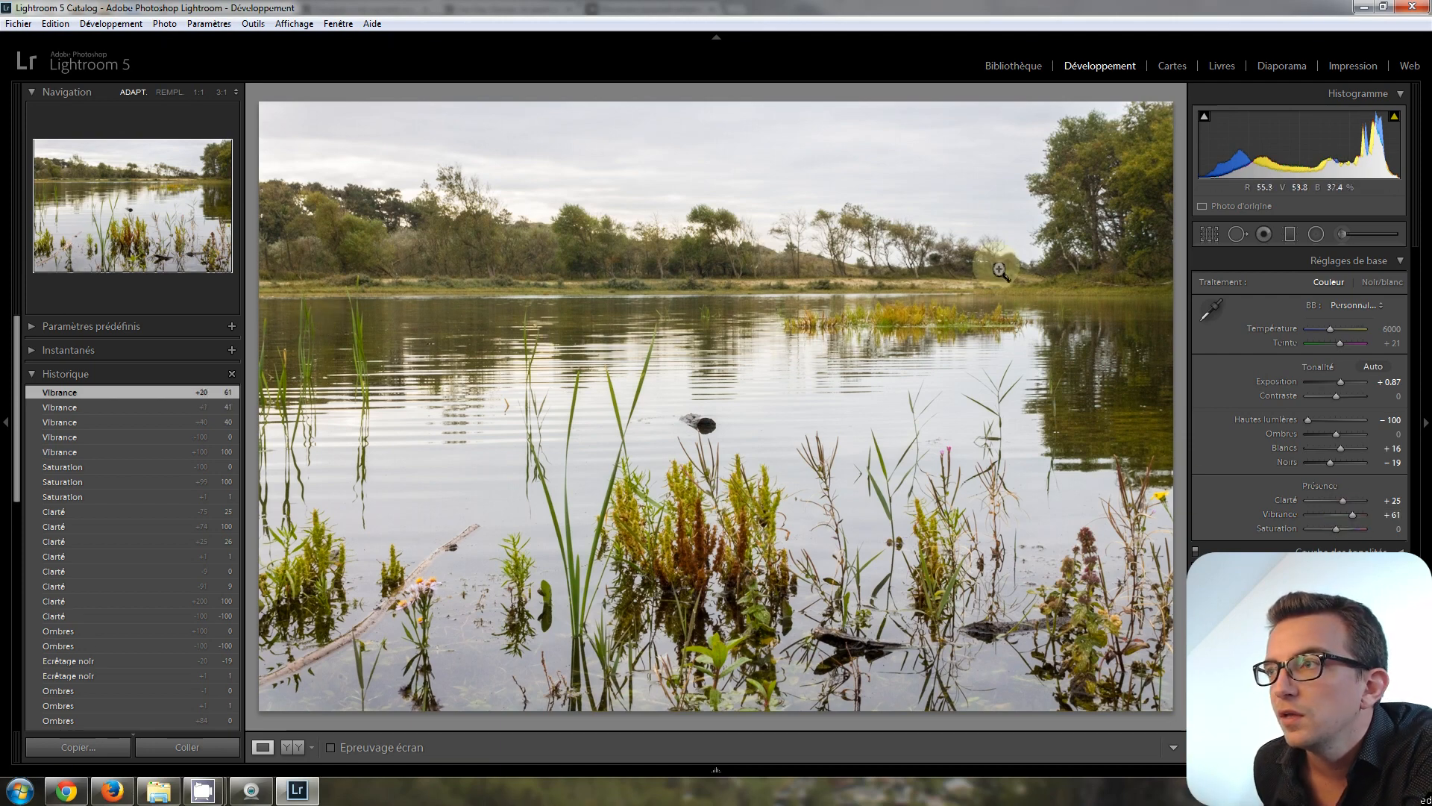
click(1353, 514)
key(Down)
key(Down)
key(Down)
key(Down)
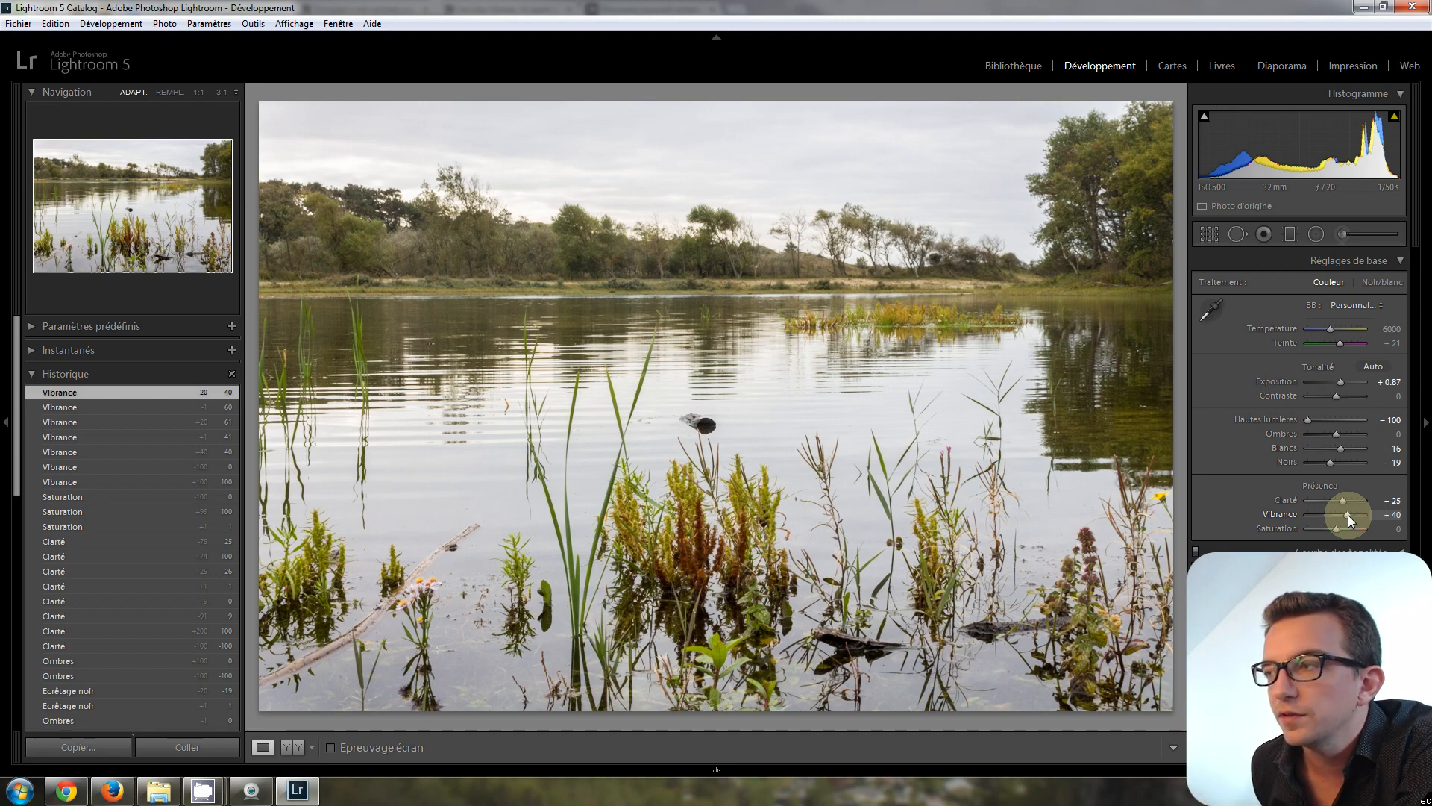
Raise the vibrance to +70.
key(Up)
key(Up)
key(Up)
key(Up)
key(Up)
key(Up)
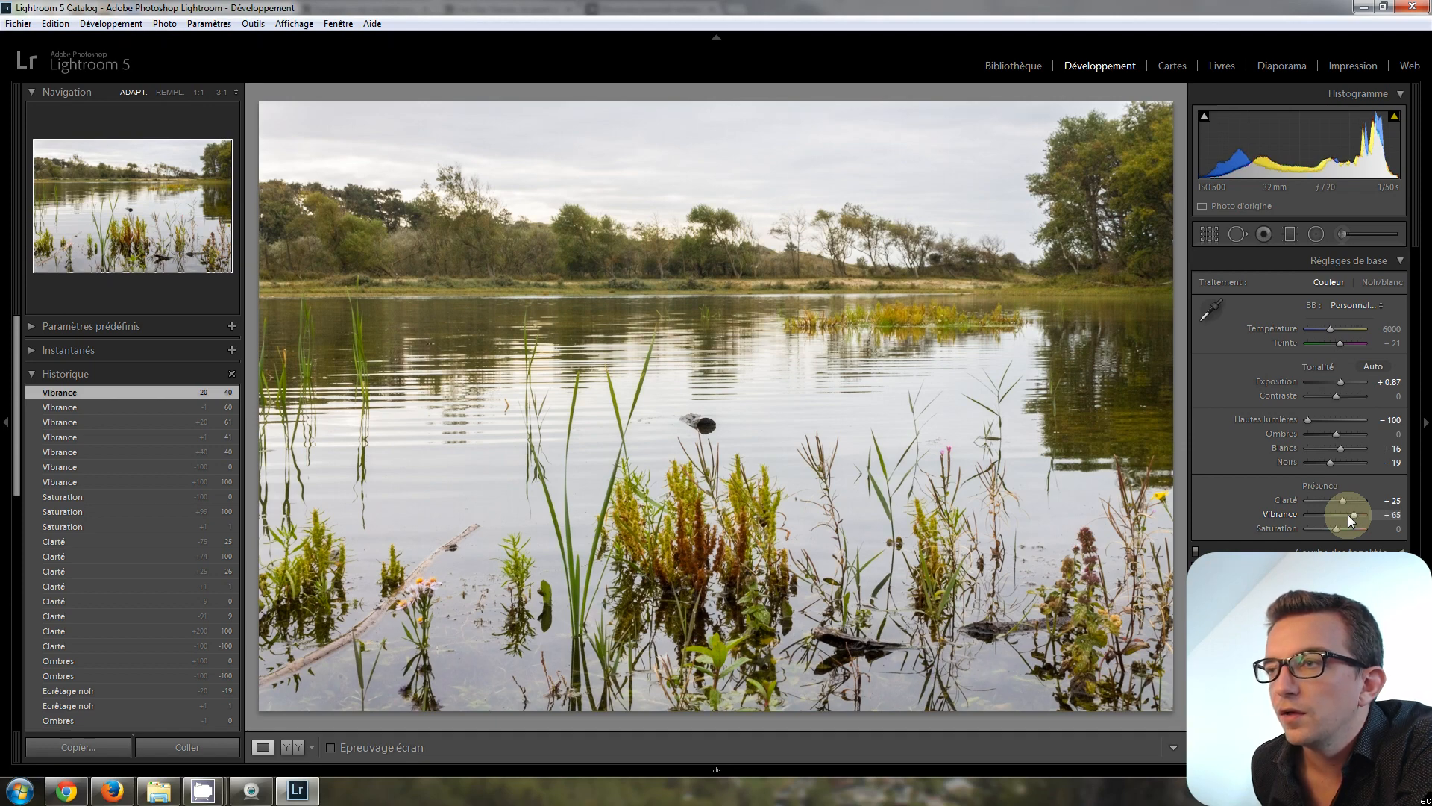
Lower the saturation to -19.
click(1337, 529)
key(Down)
key(Down)
key(Down)
key(Down)
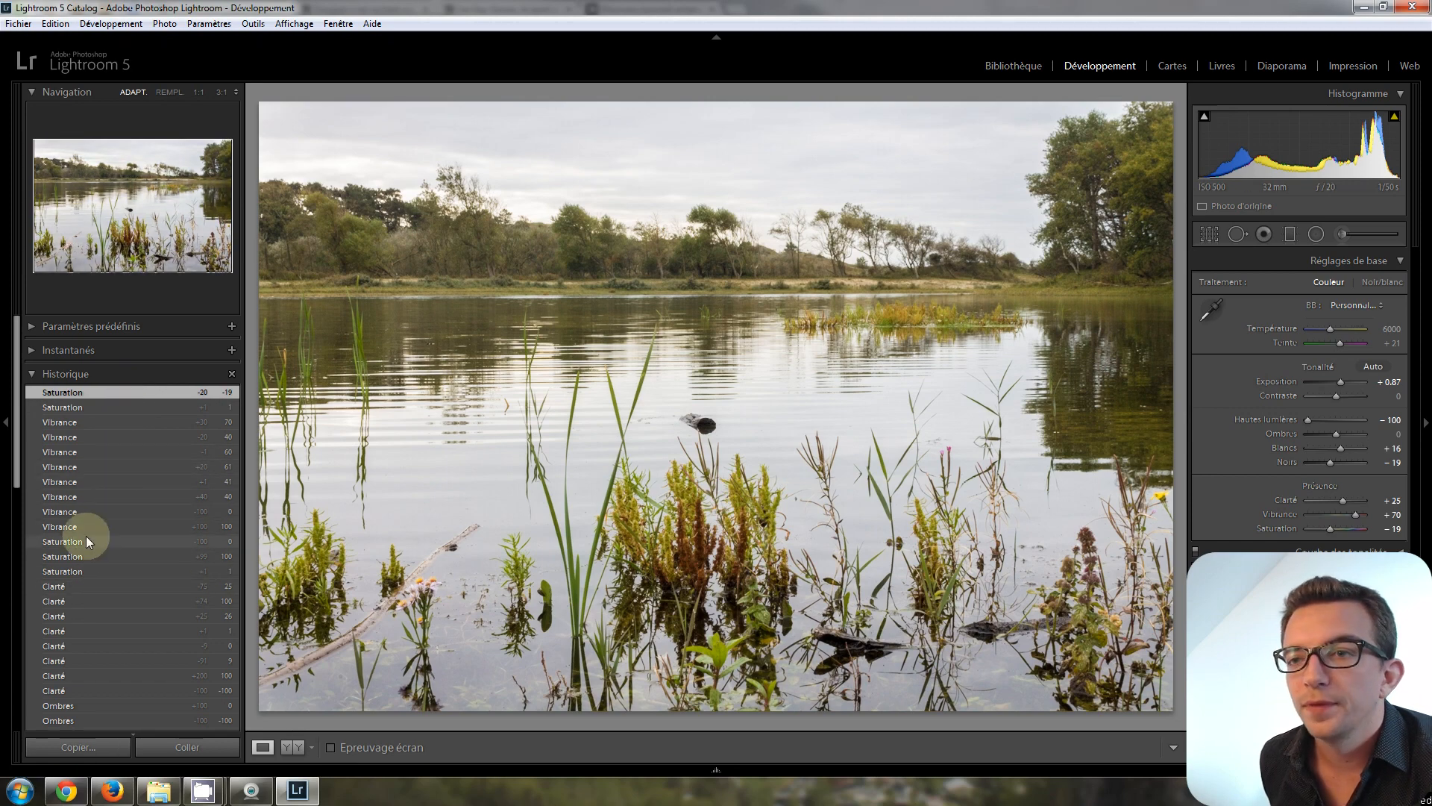
Compare the photo before and after the clarity, vibrance and saturation adjustments using the edit history.
scroll(87, 536, down, 3)
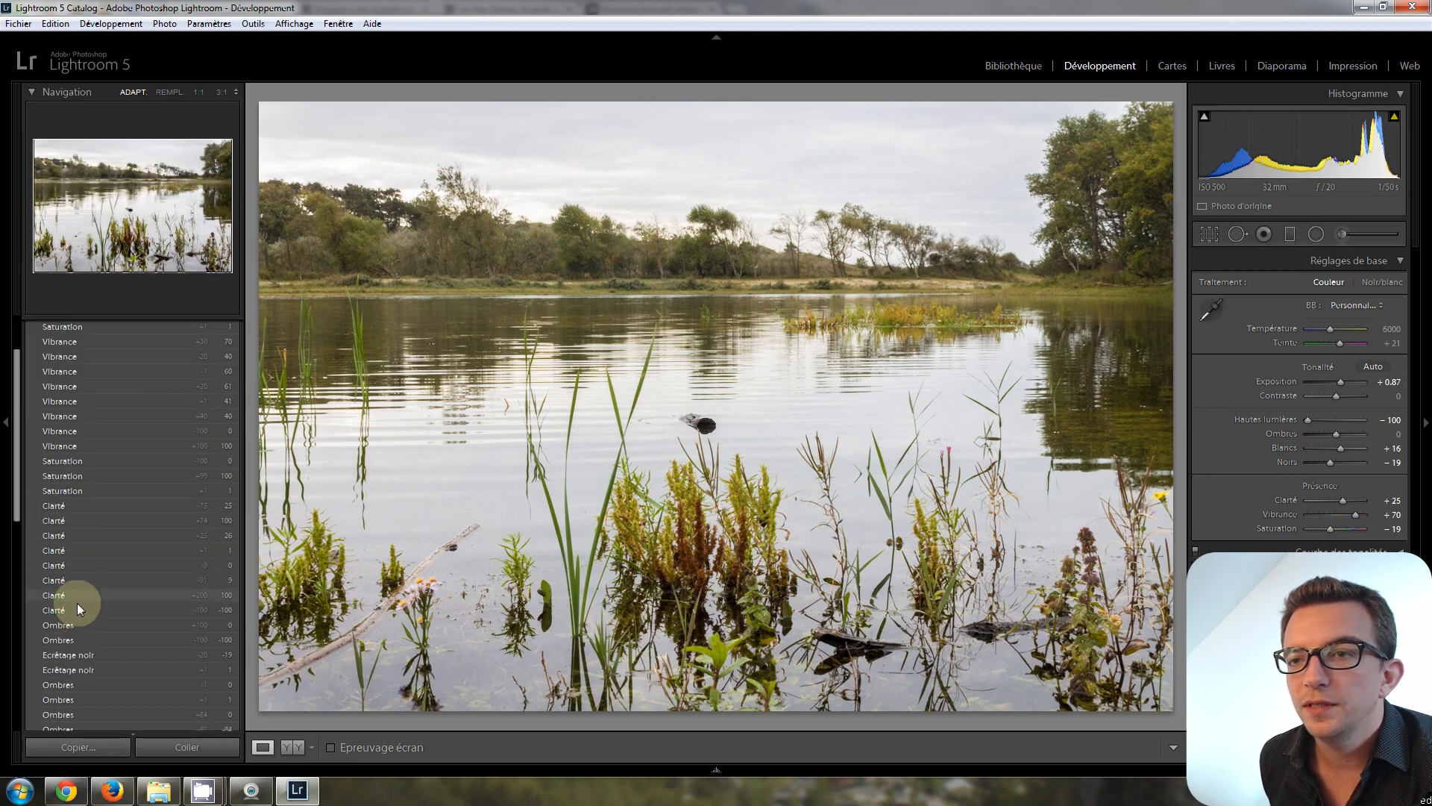
click(78, 622)
scroll(75, 550, up, 2)
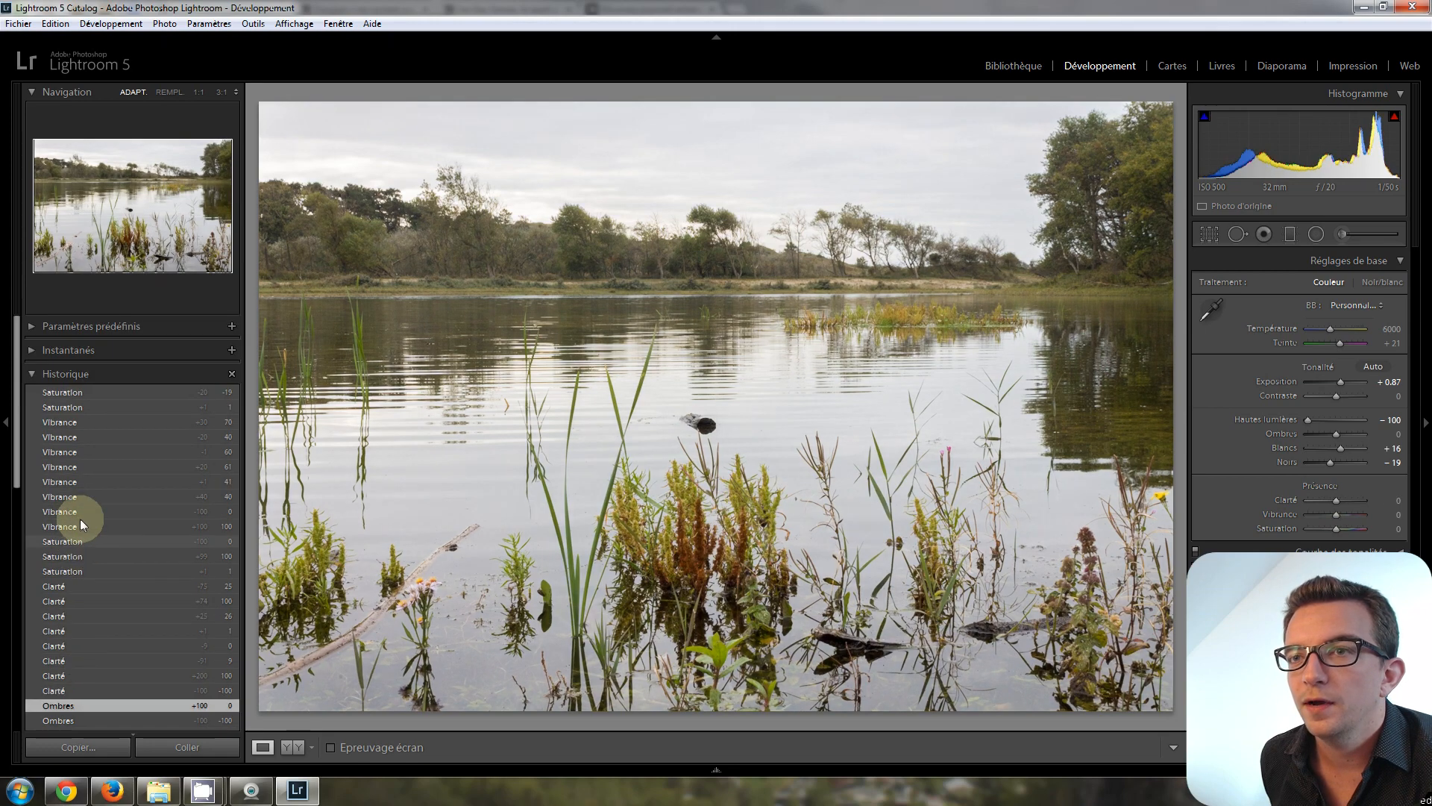
click(87, 391)
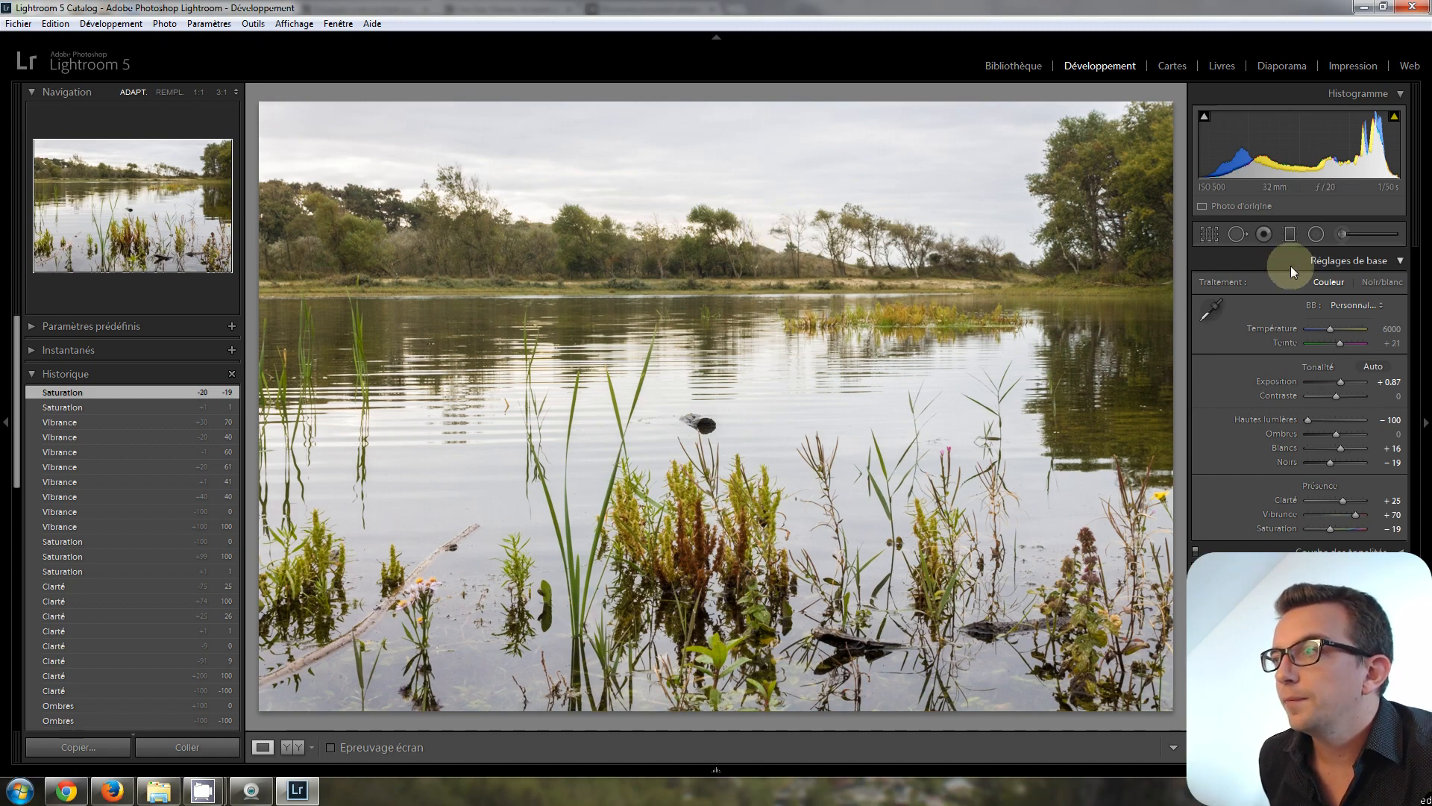
Add a graduated filter over the sky down to the far tree line and tilt it slightly downward to the right.
click(1290, 237)
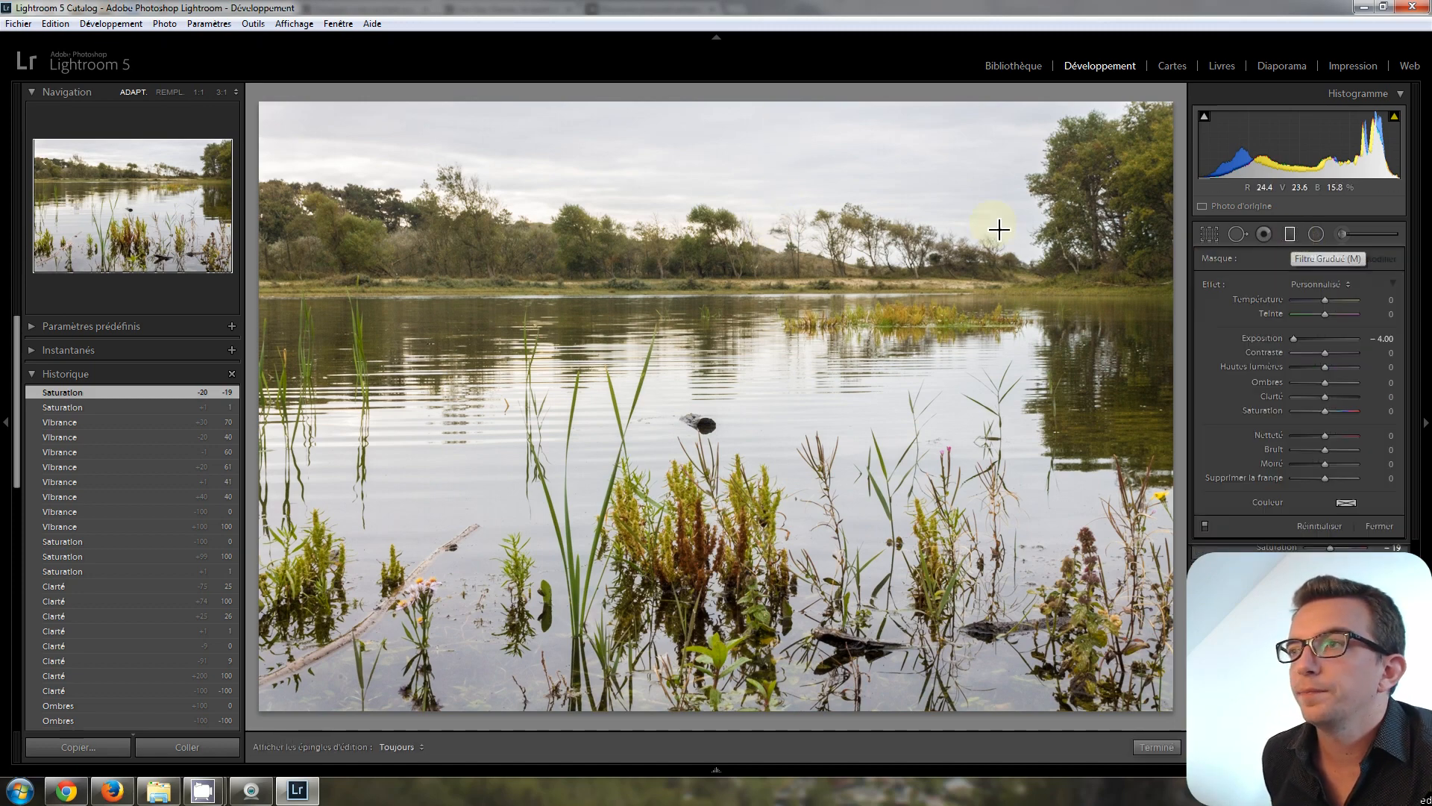
drag(774, 177, 748, 234)
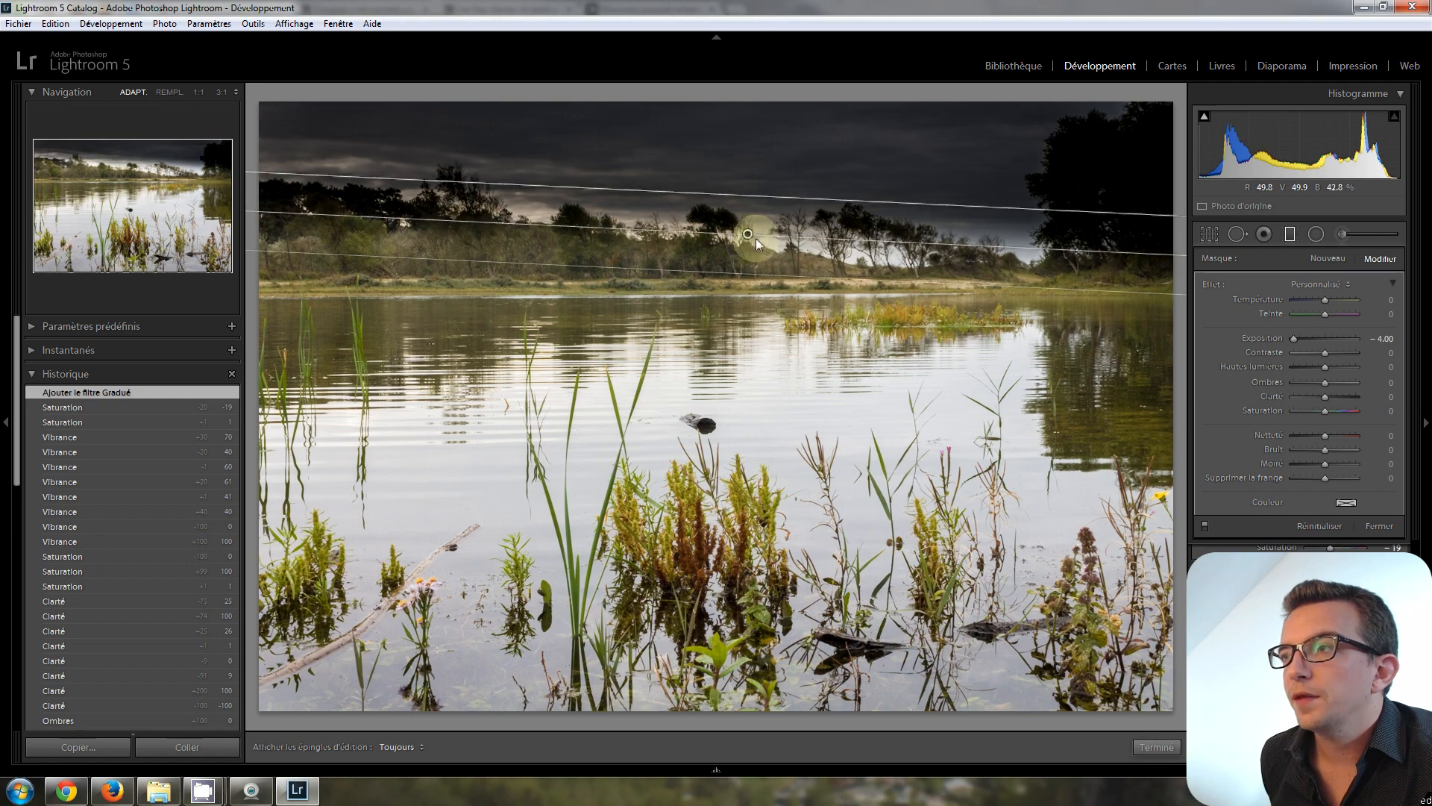
drag(1112, 256, 1133, 260)
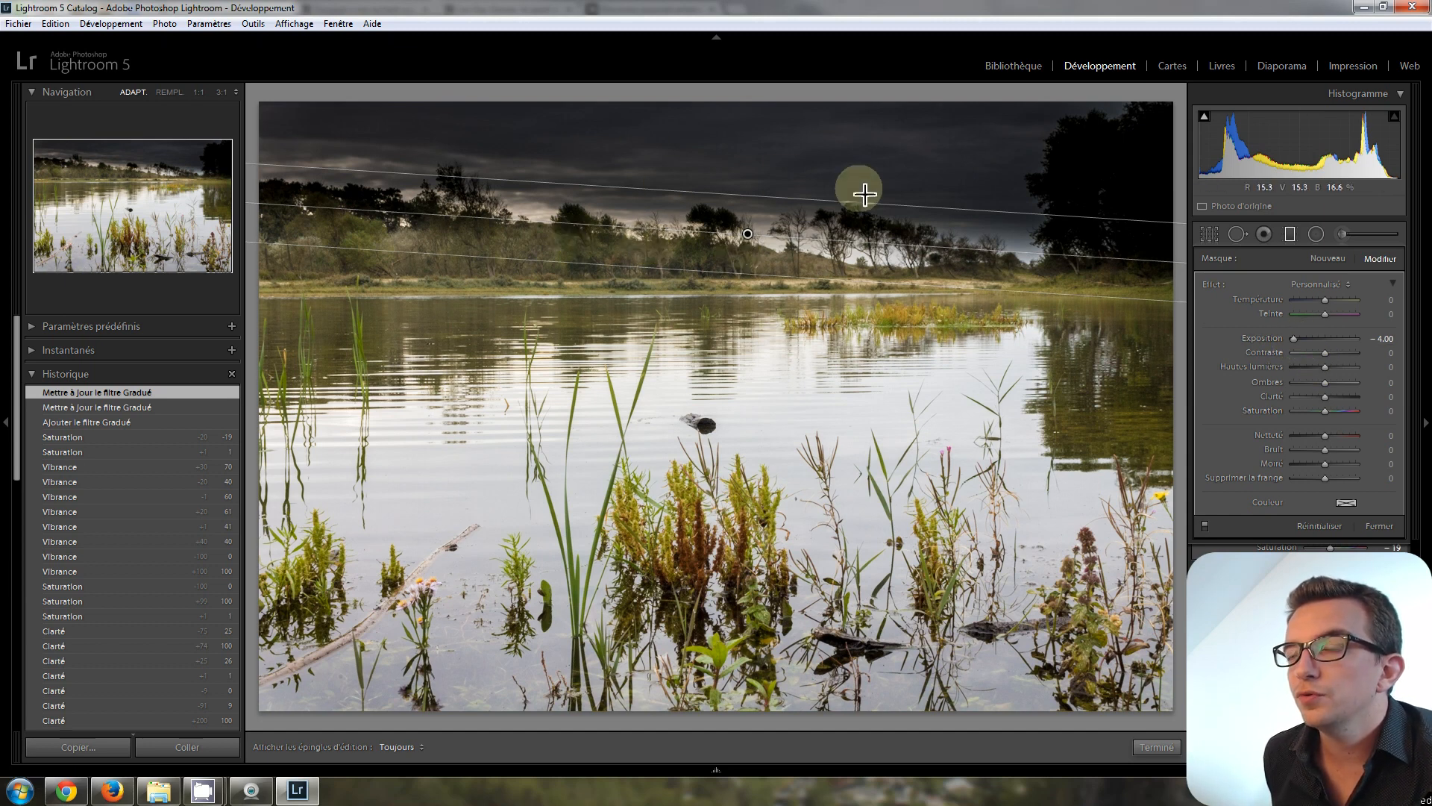
Set the graduated filter's exposure to -0.50.
double_click(1292, 342)
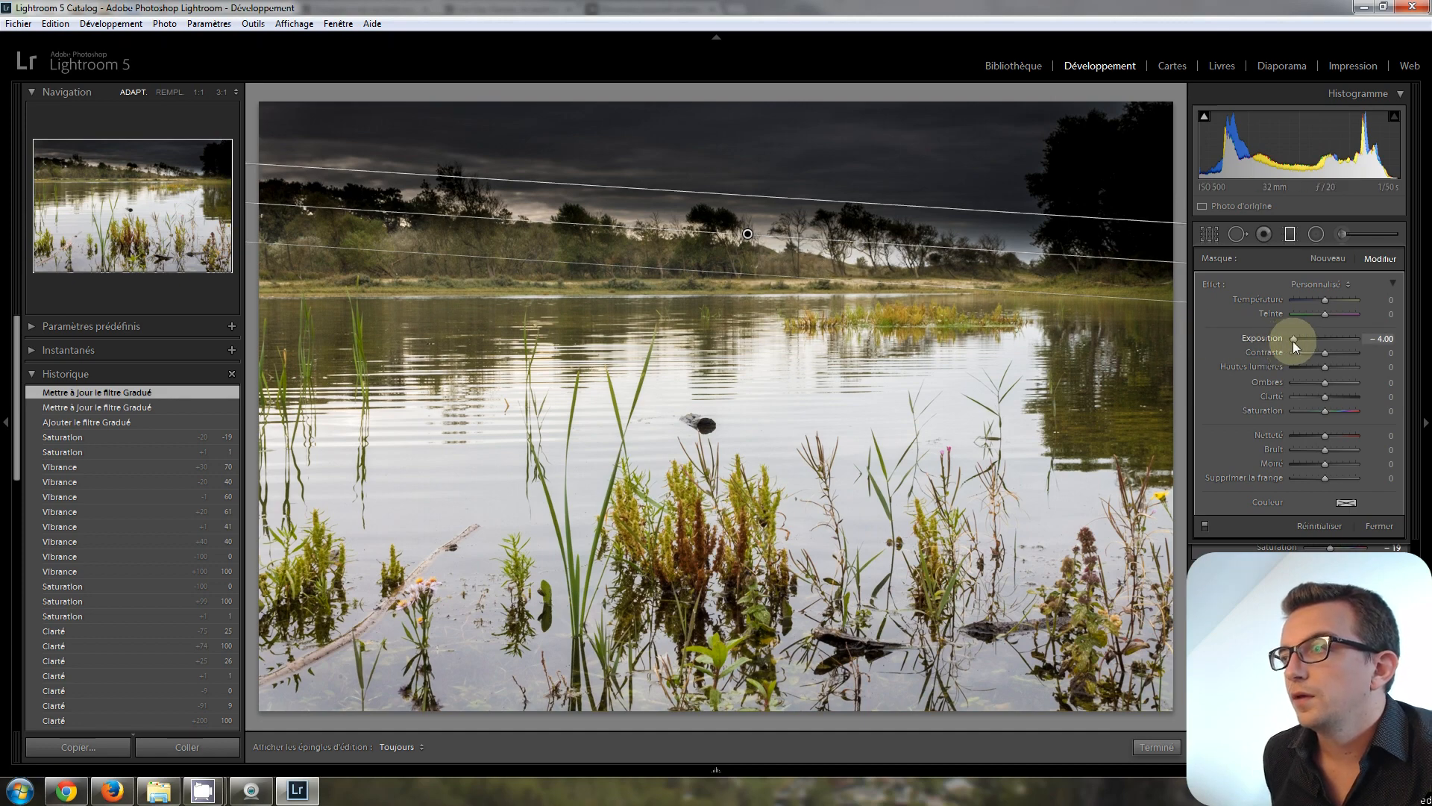
click(1323, 339)
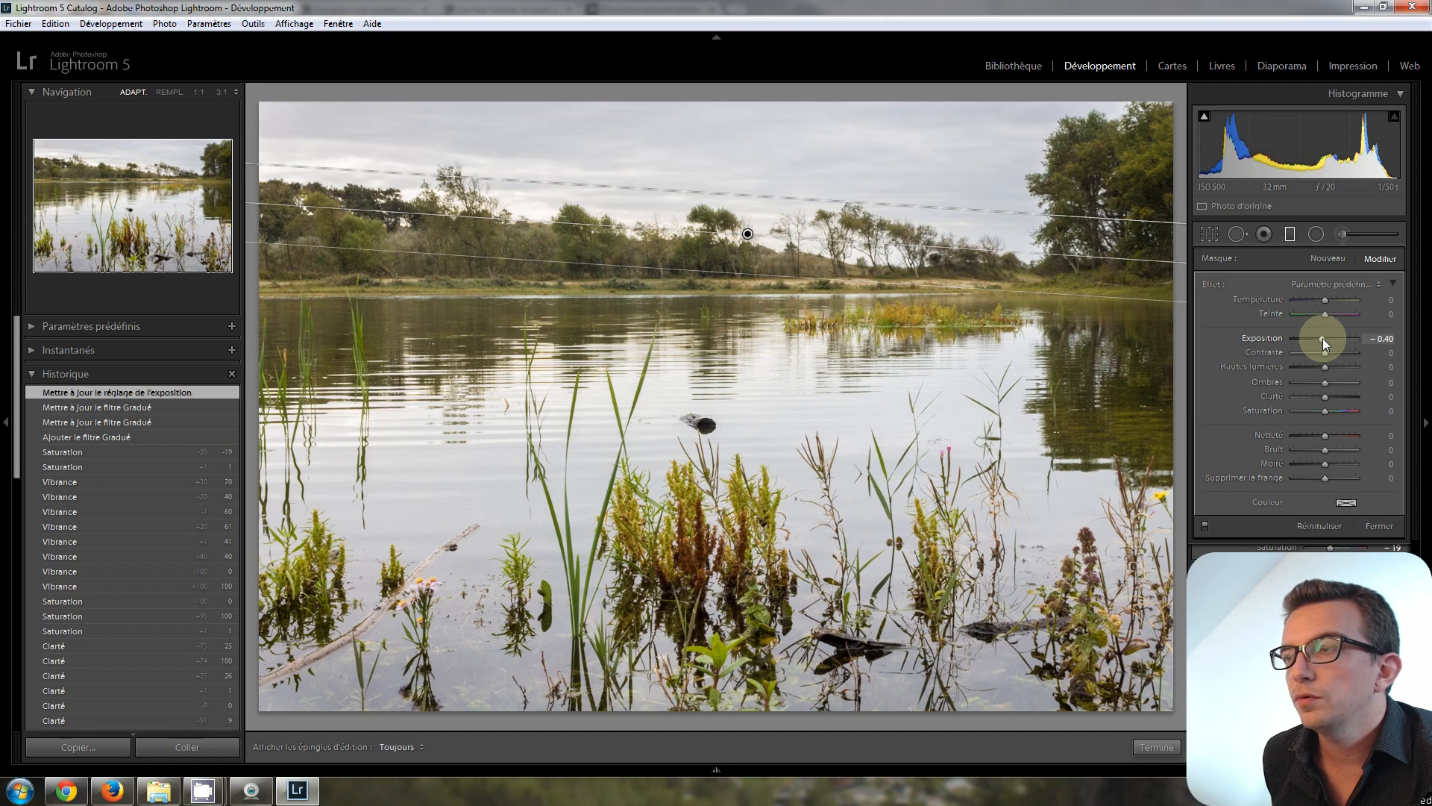
key(Down)
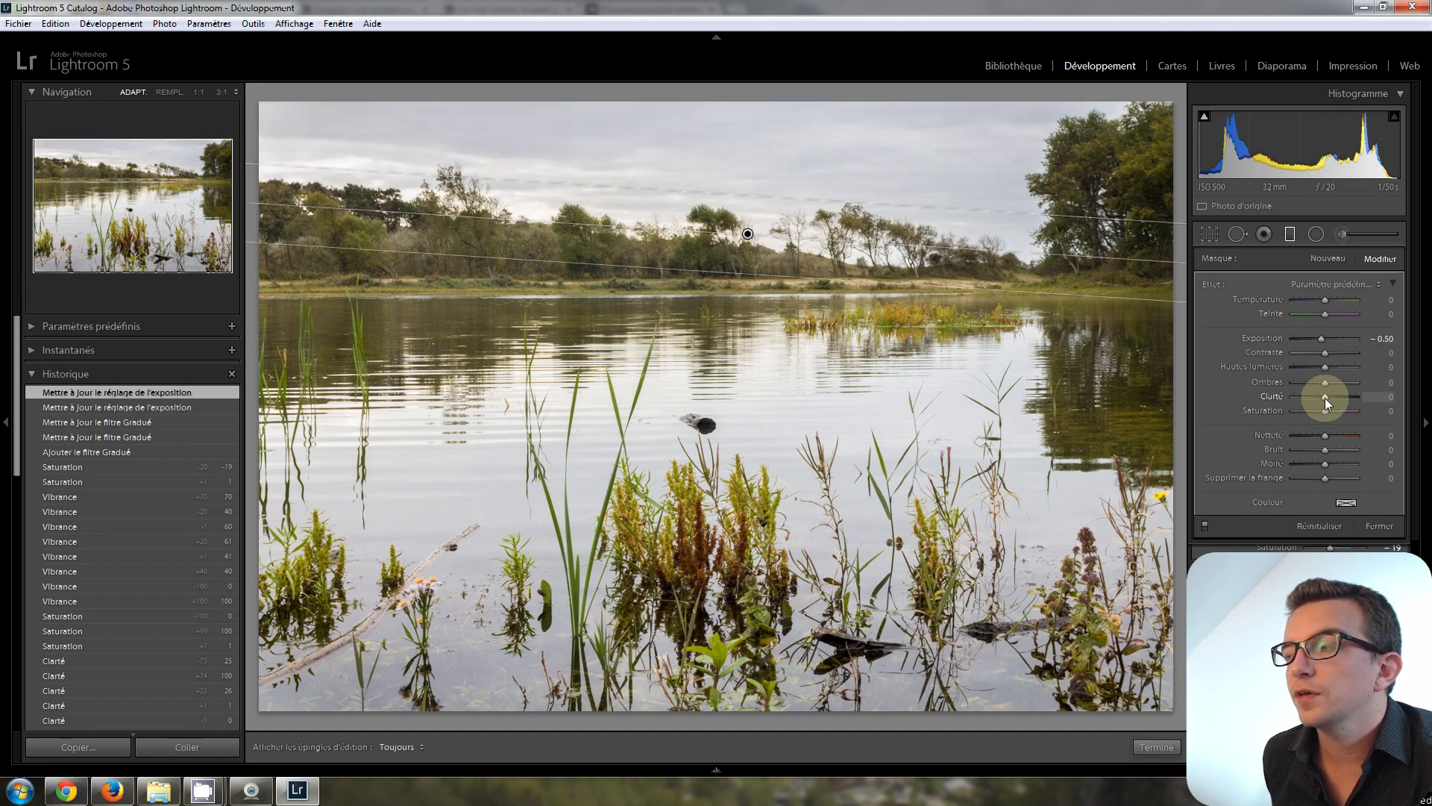
Set the graduated filter's clarity to 80, try a contrast change and reset it to 0, and close the filter.
drag(1325, 397, 1421, 399)
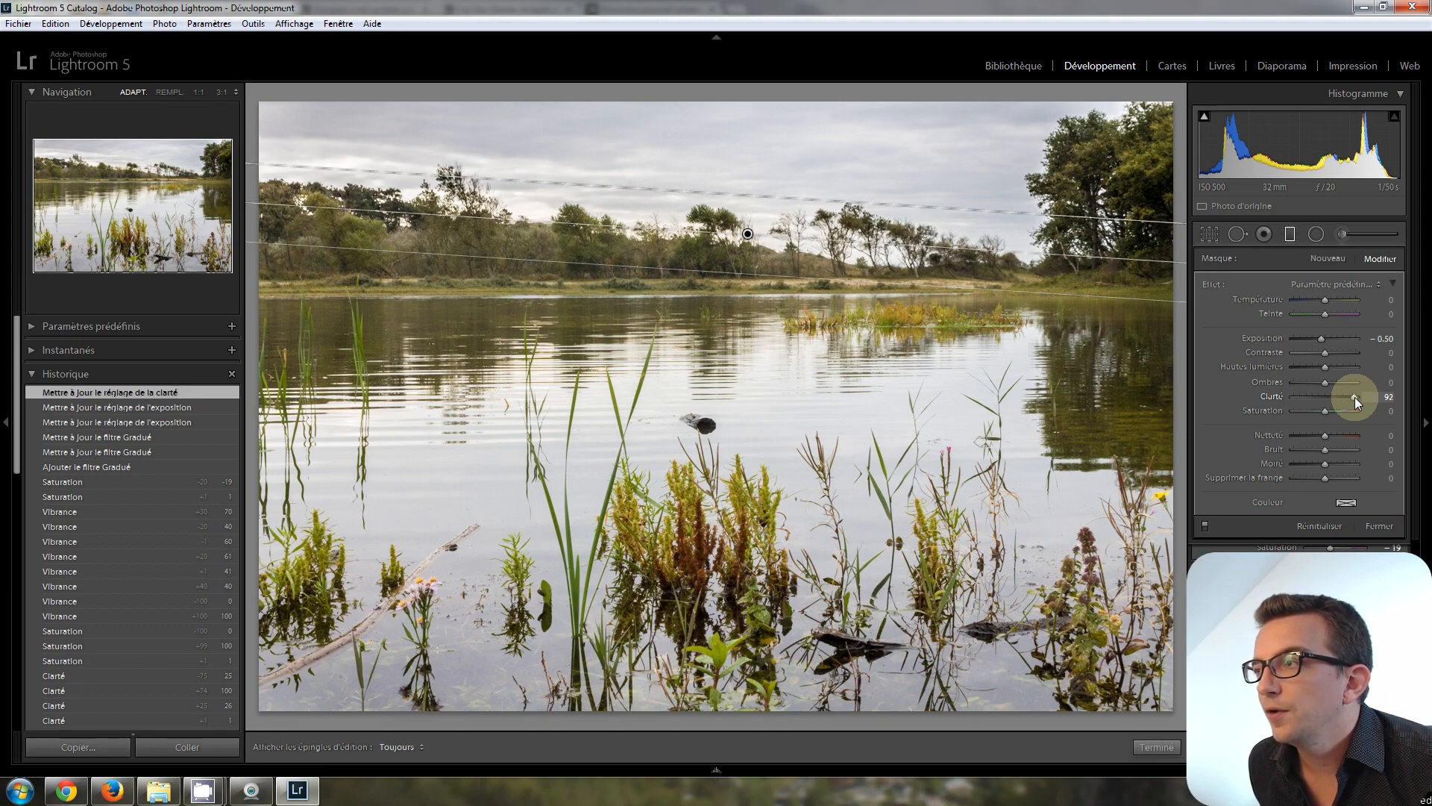
drag(1354, 397, 1340, 356)
double_click(1340, 353)
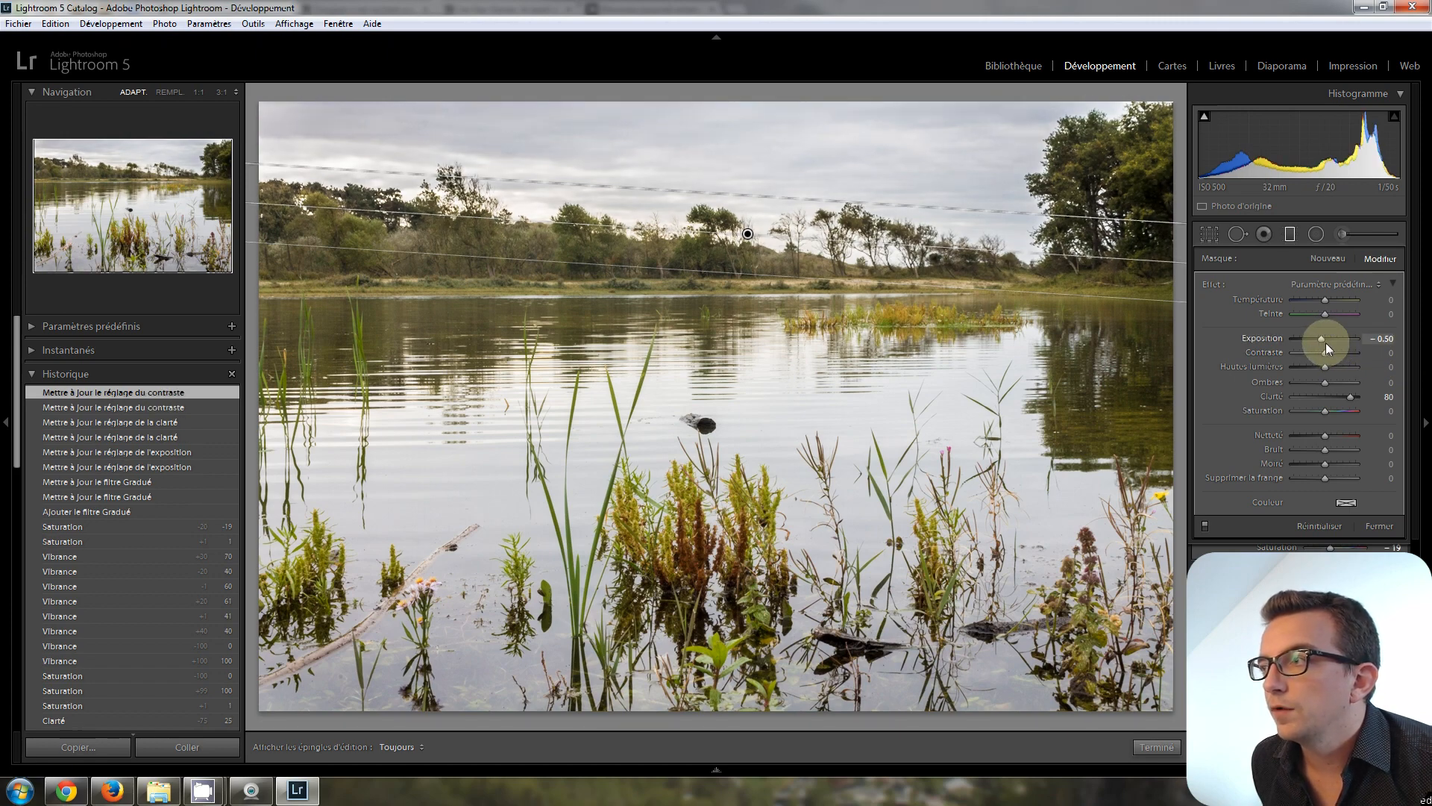
click(1290, 235)
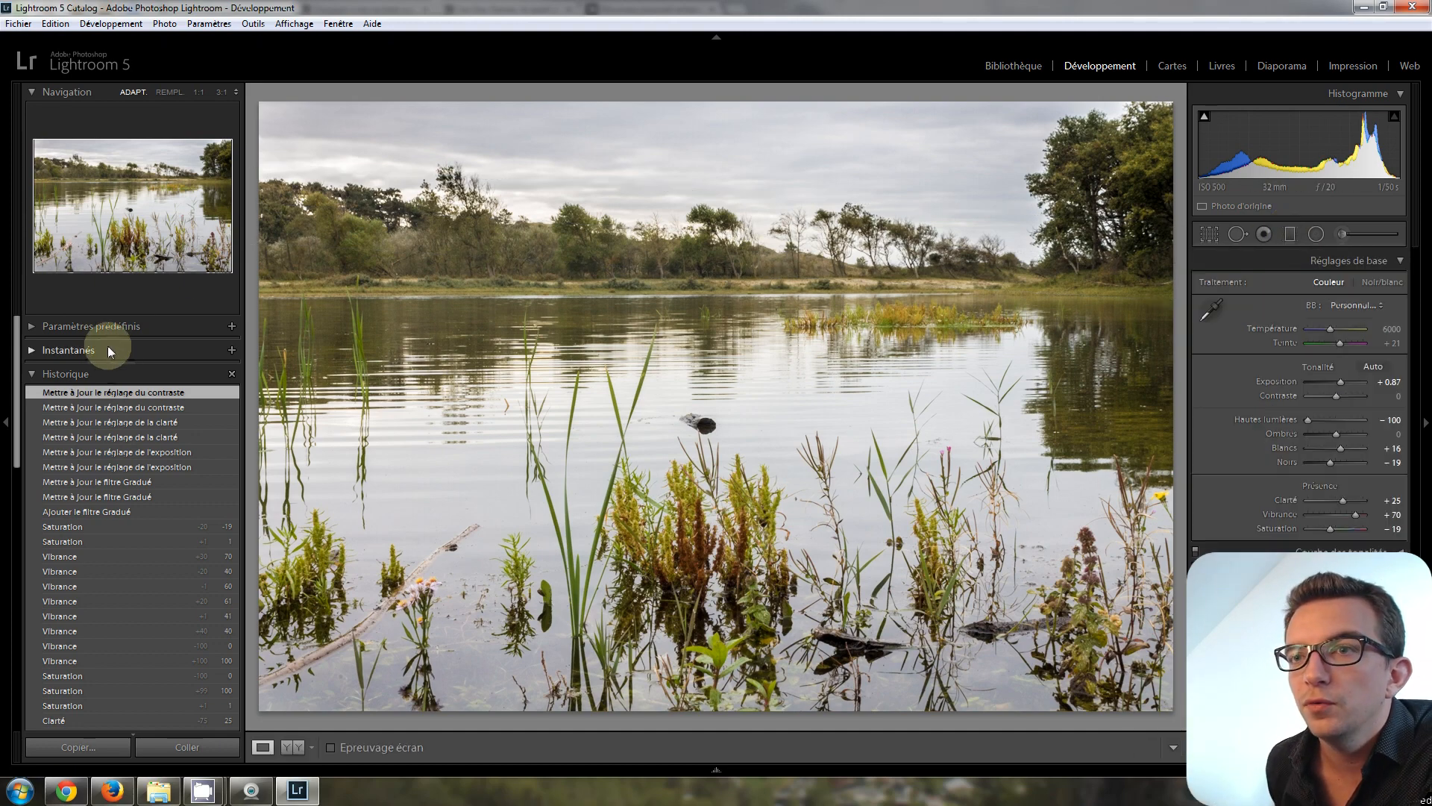
Compare the photo before and after the graduated filter using the edit history.
click(105, 525)
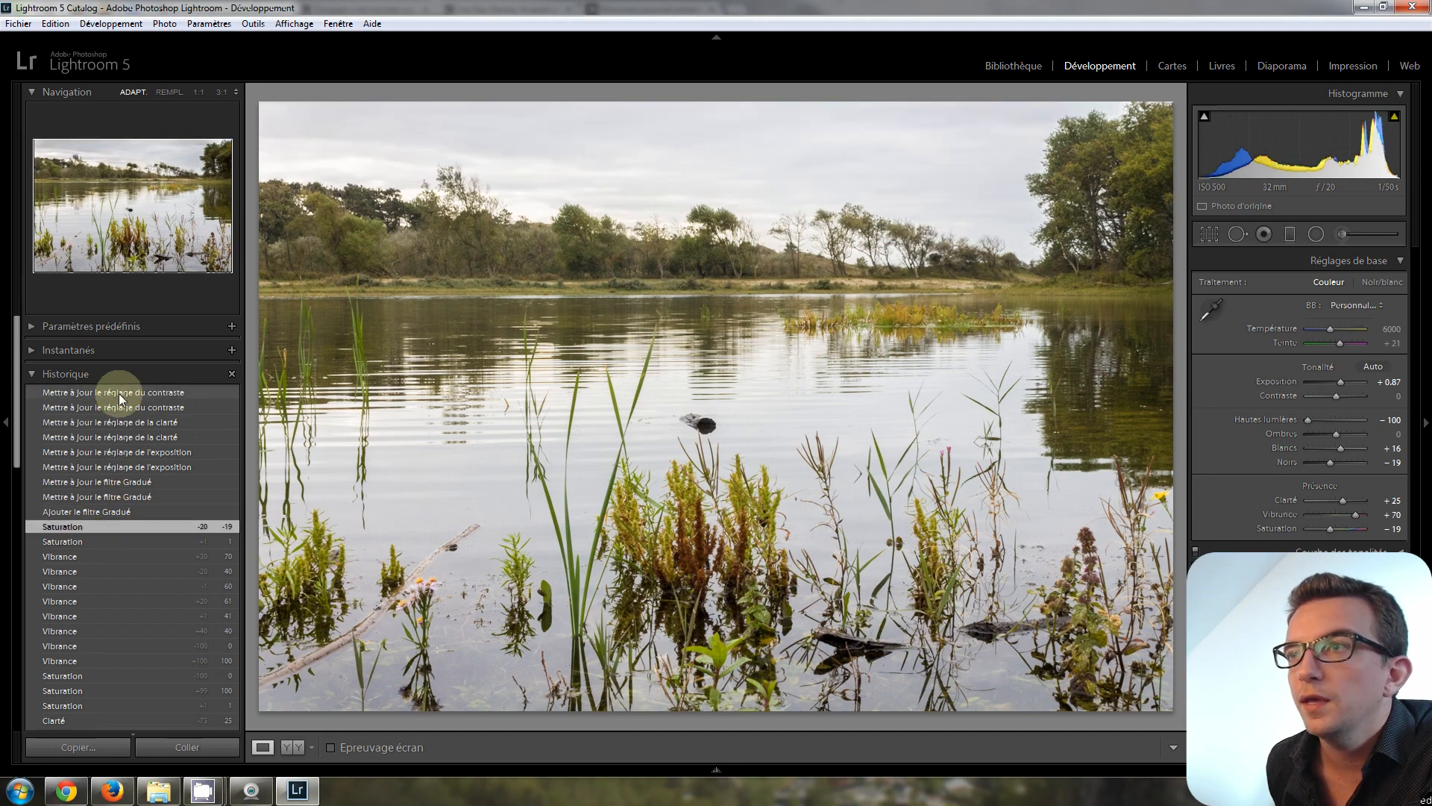
click(119, 393)
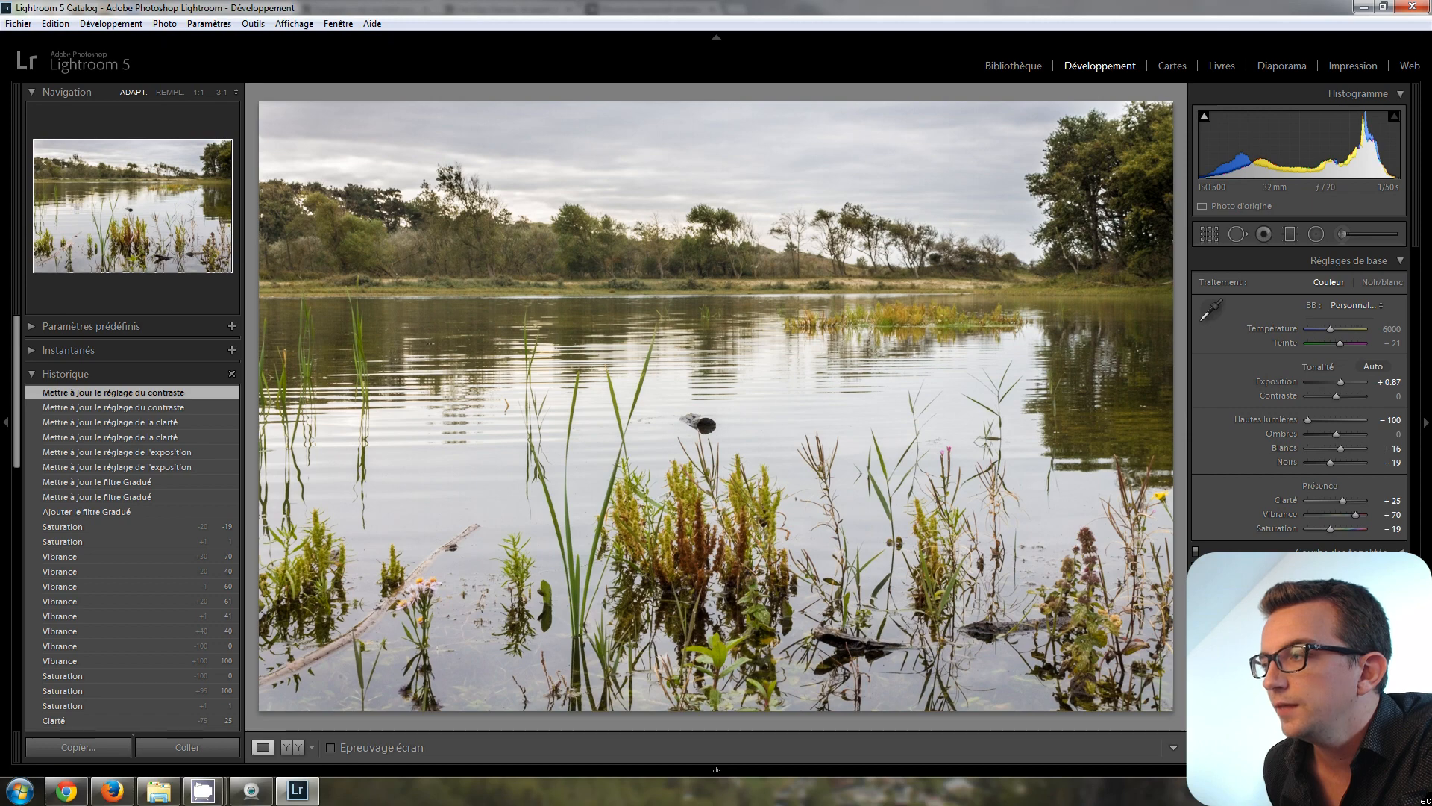
Set the sharpening amount to 49 in the detail settings, judging it on the foreground water plants at 1:1.
scroll(1302, 463, down, 2)
scroll(1302, 418, down, 10)
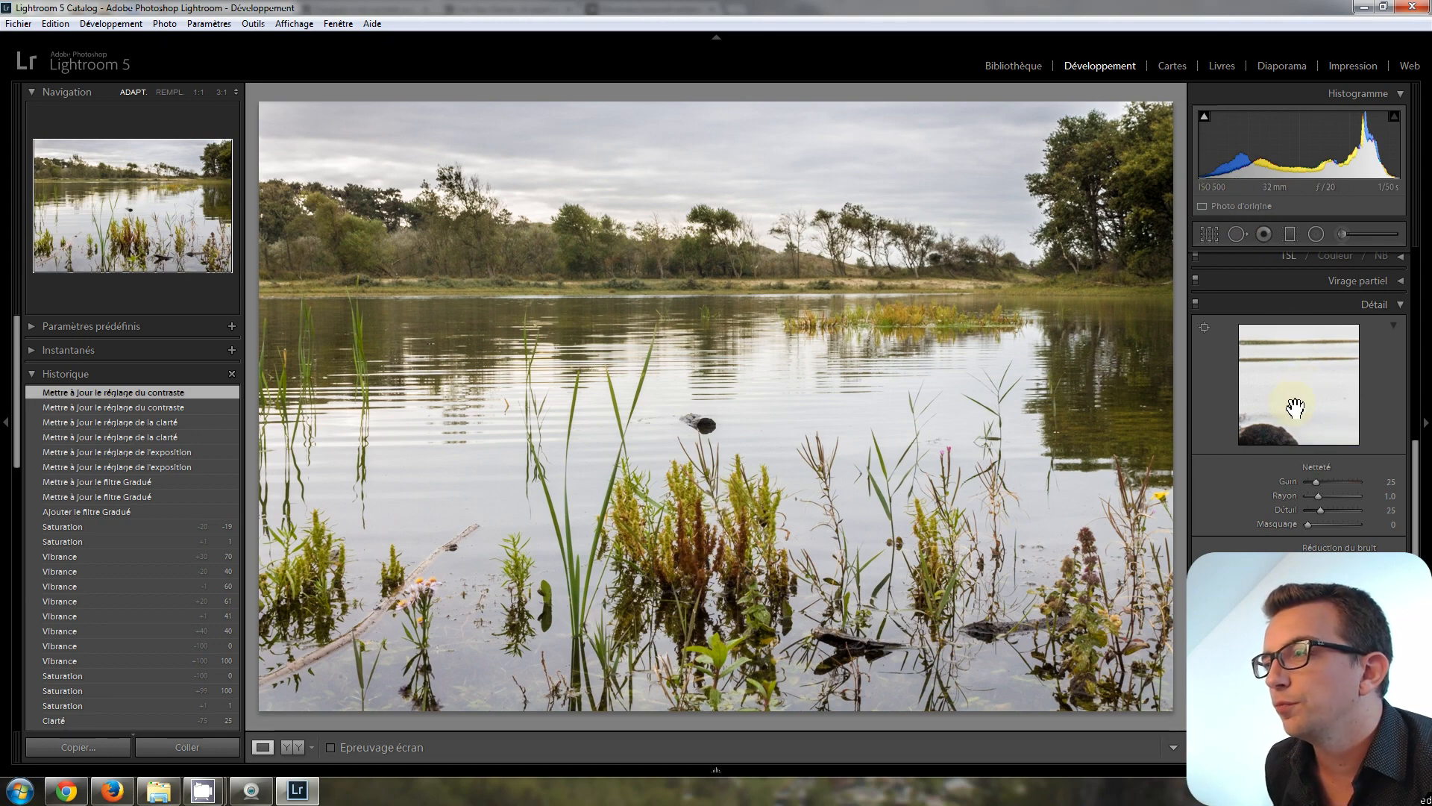
drag(1297, 409, 1326, 352)
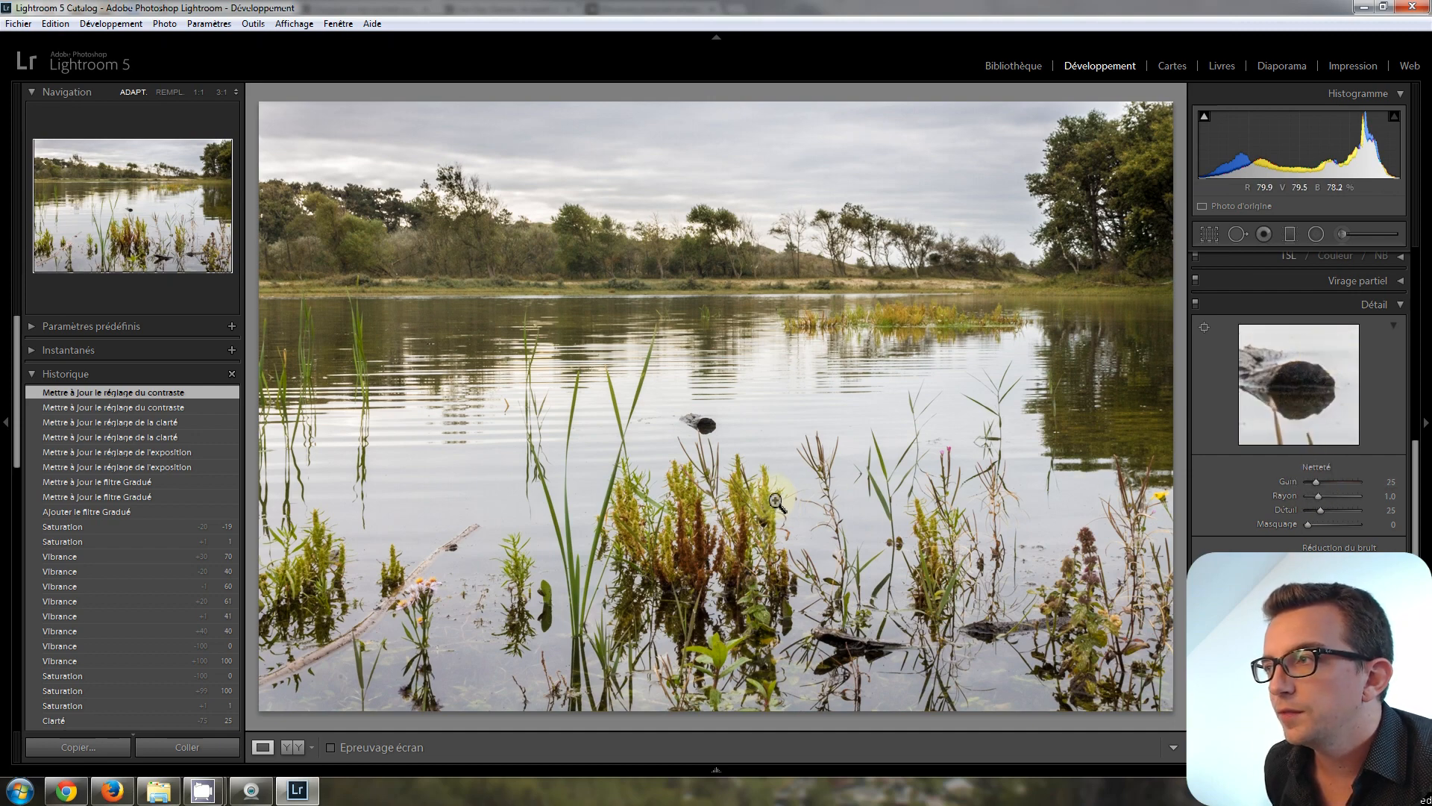
click(761, 520)
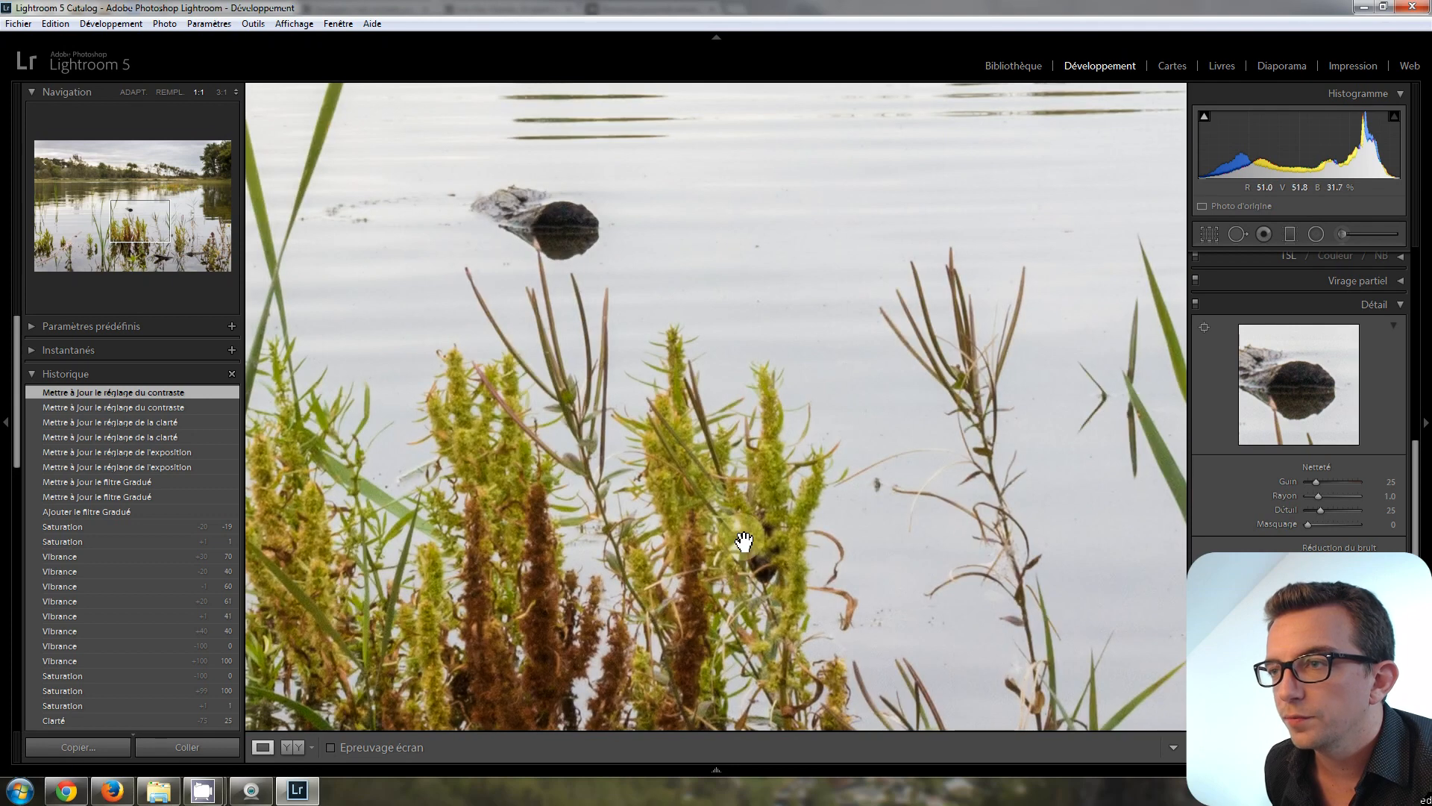
drag(820, 356, 841, 378)
drag(592, 502, 757, 312)
drag(788, 528, 788, 277)
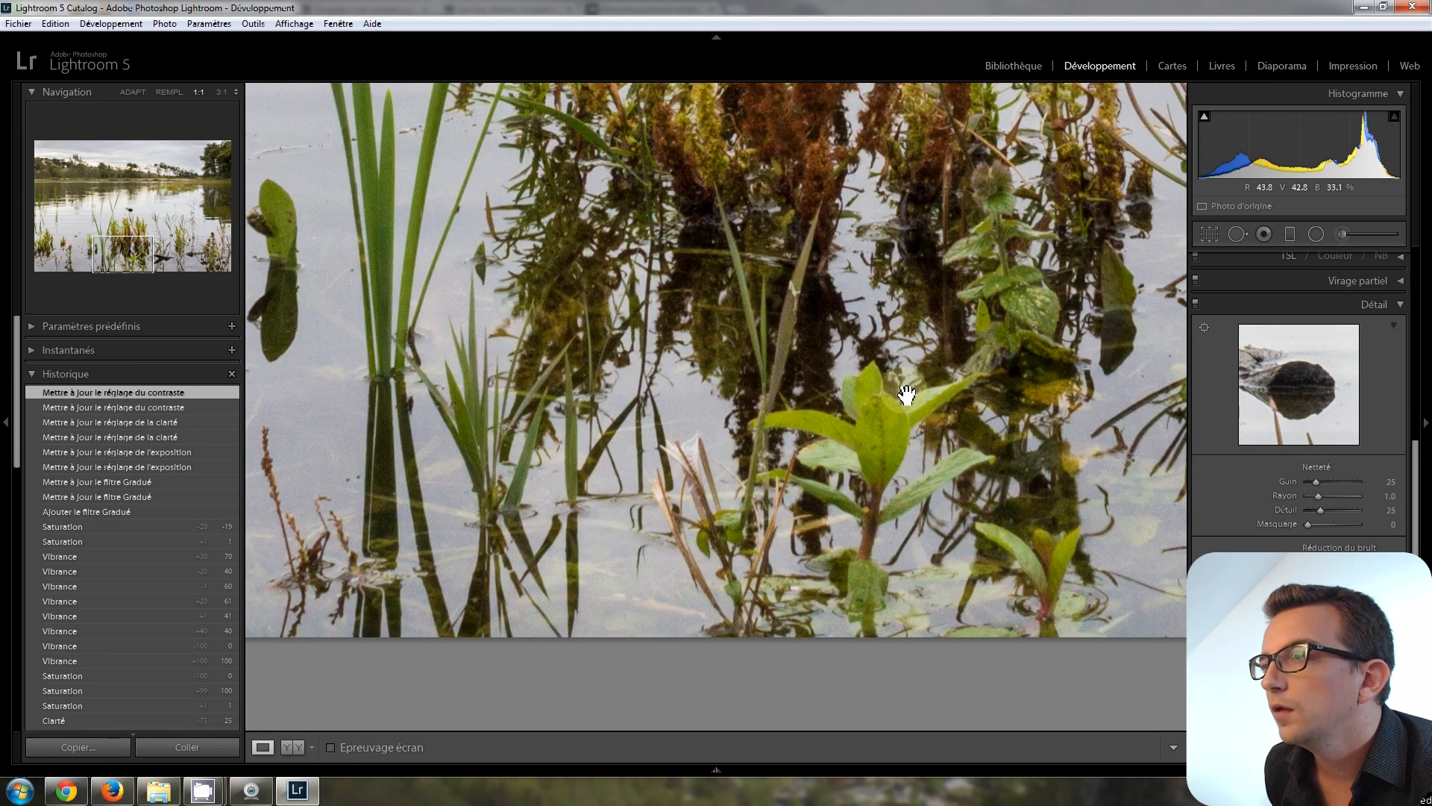
drag(962, 219, 847, 543)
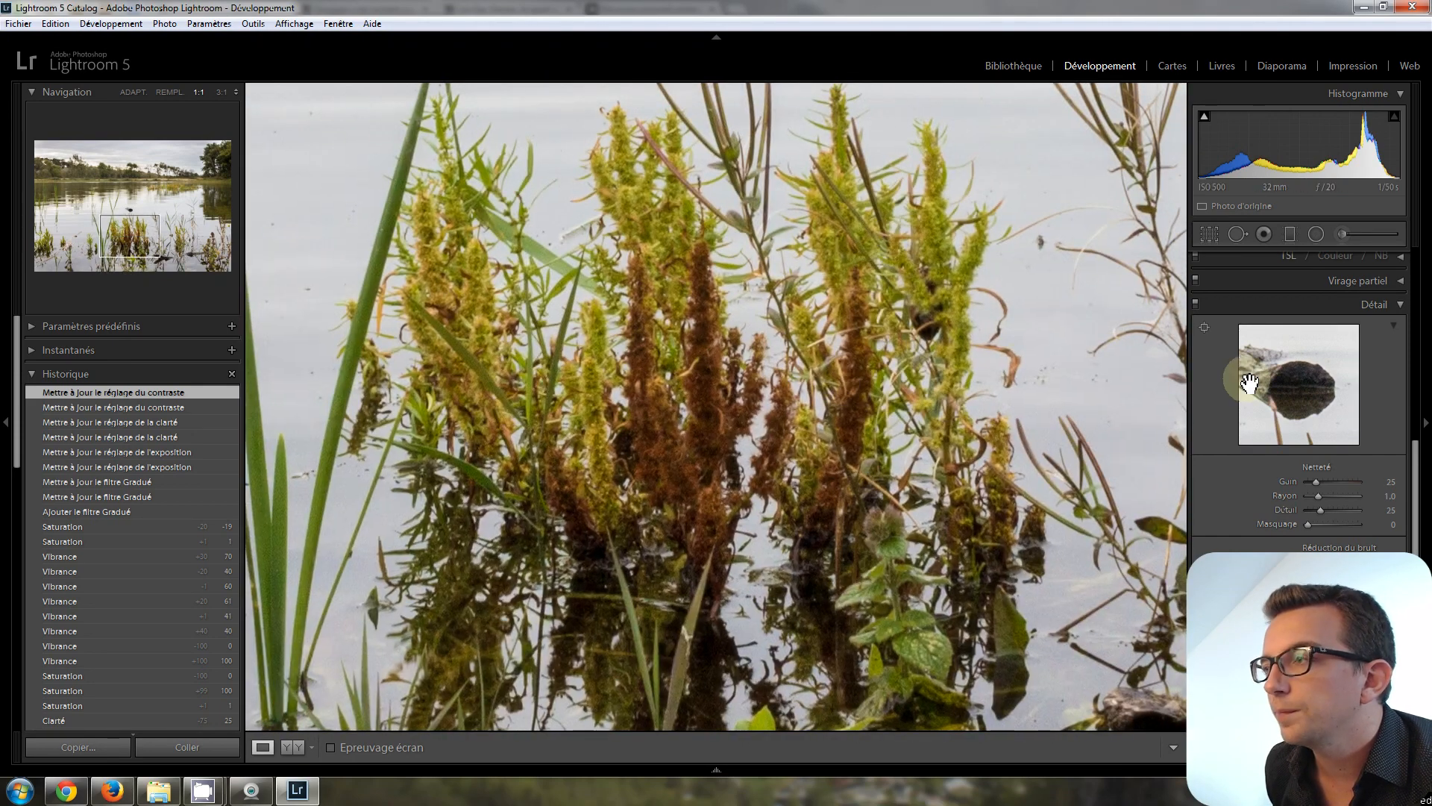
drag(1317, 486, 1337, 484)
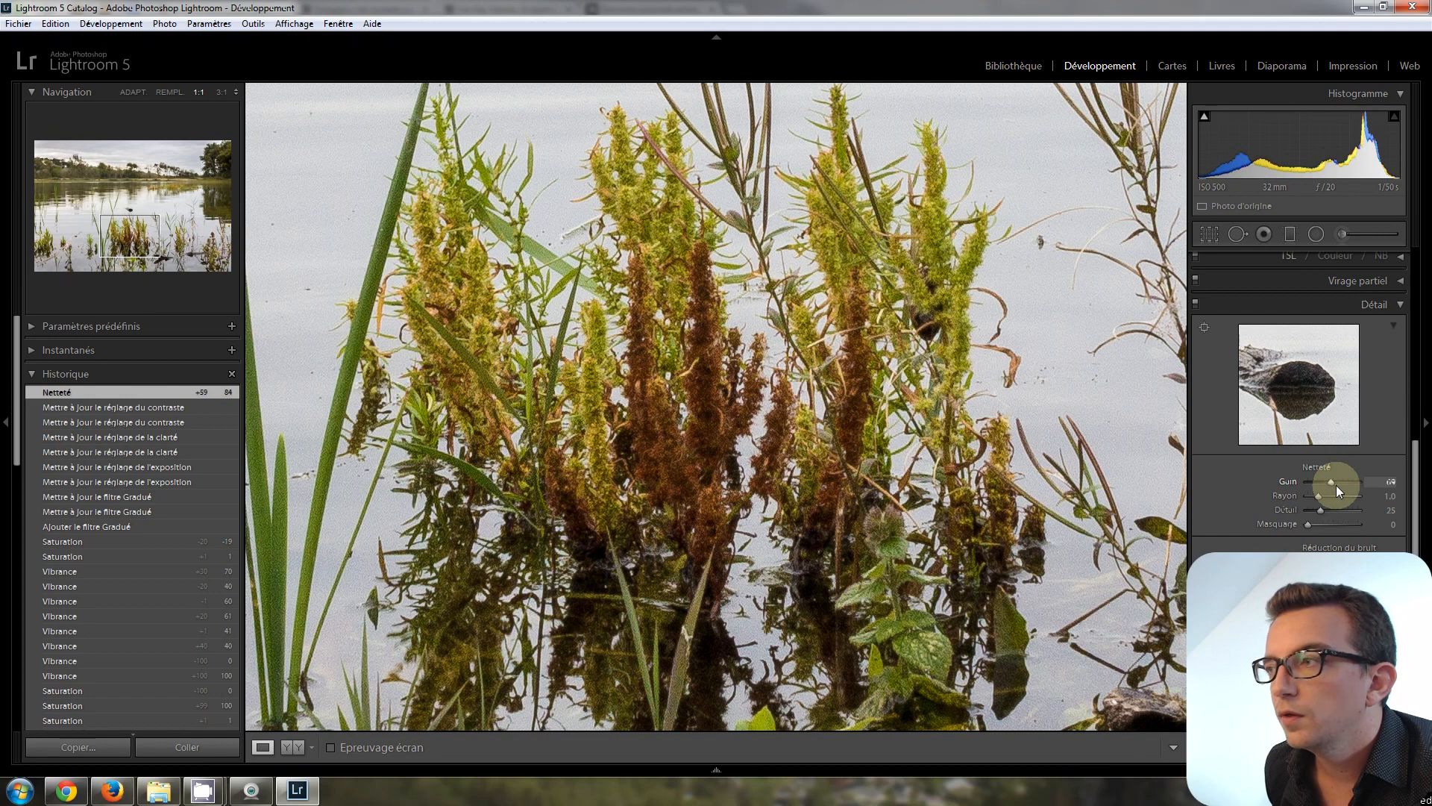
key(Down)
key(Down)
key(Down)
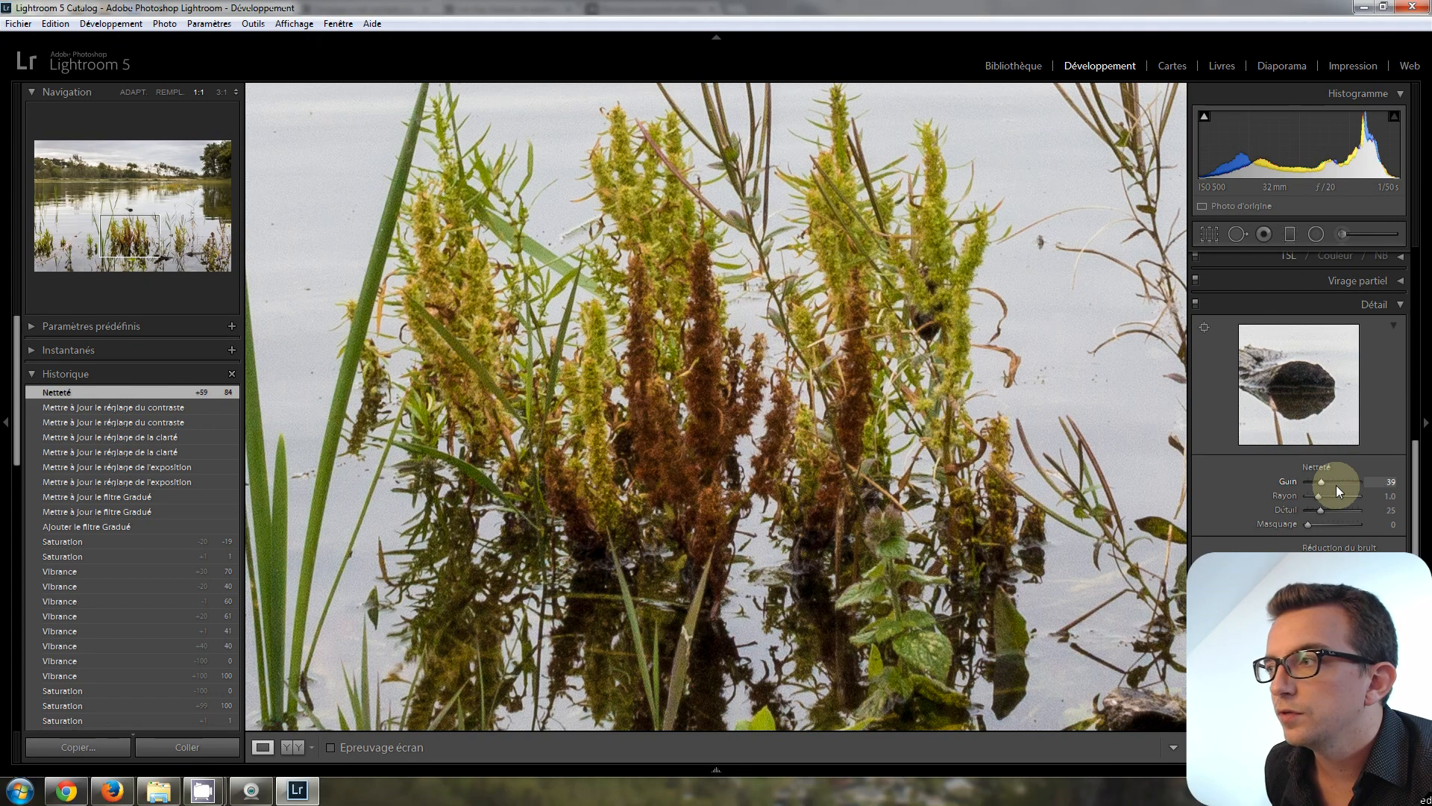
key(Up)
Try luminance noise reduction at 100 on the foreground plants and reset it to 0.
drag(941, 571, 903, 209)
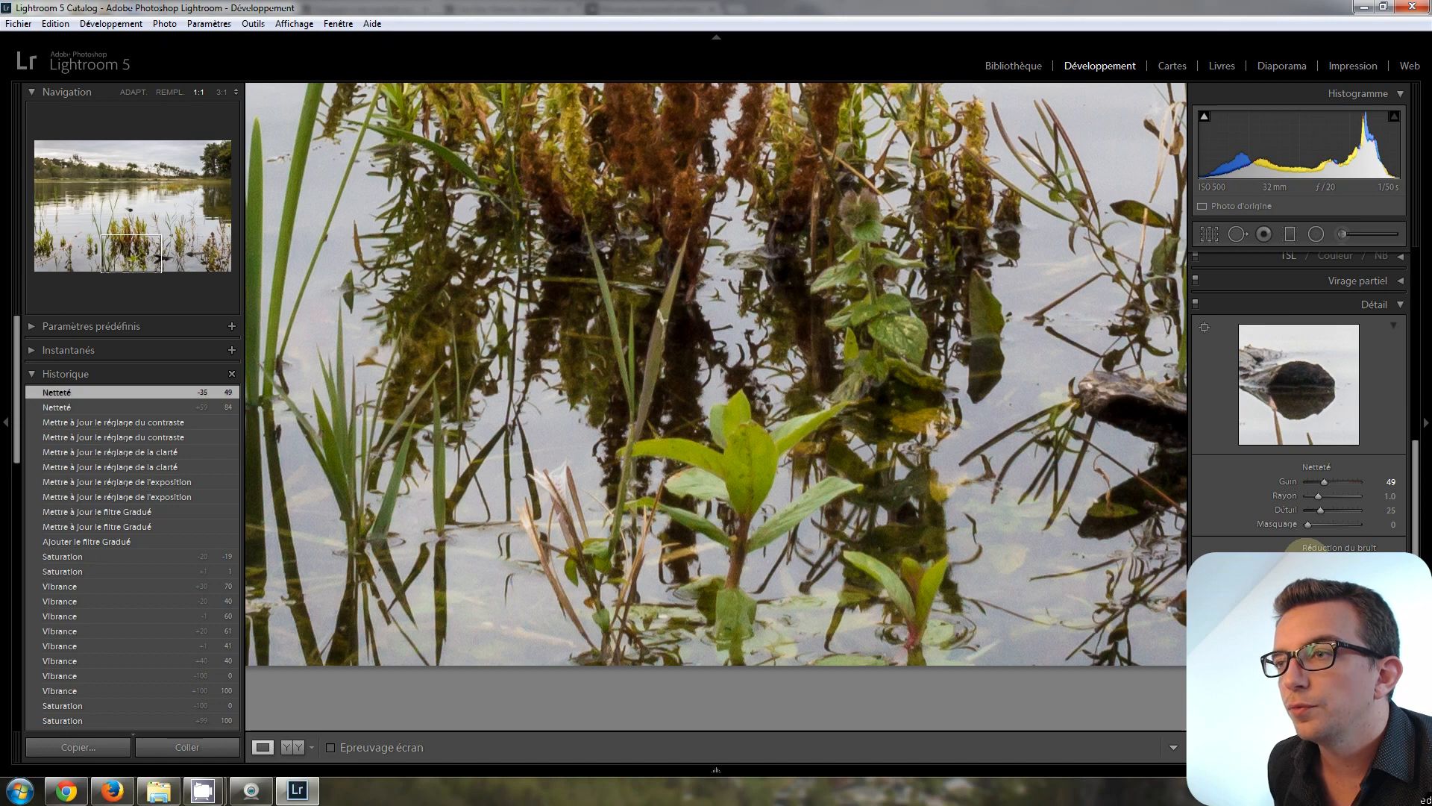
drag(1309, 562, 1363, 561)
drag(896, 188, 918, 476)
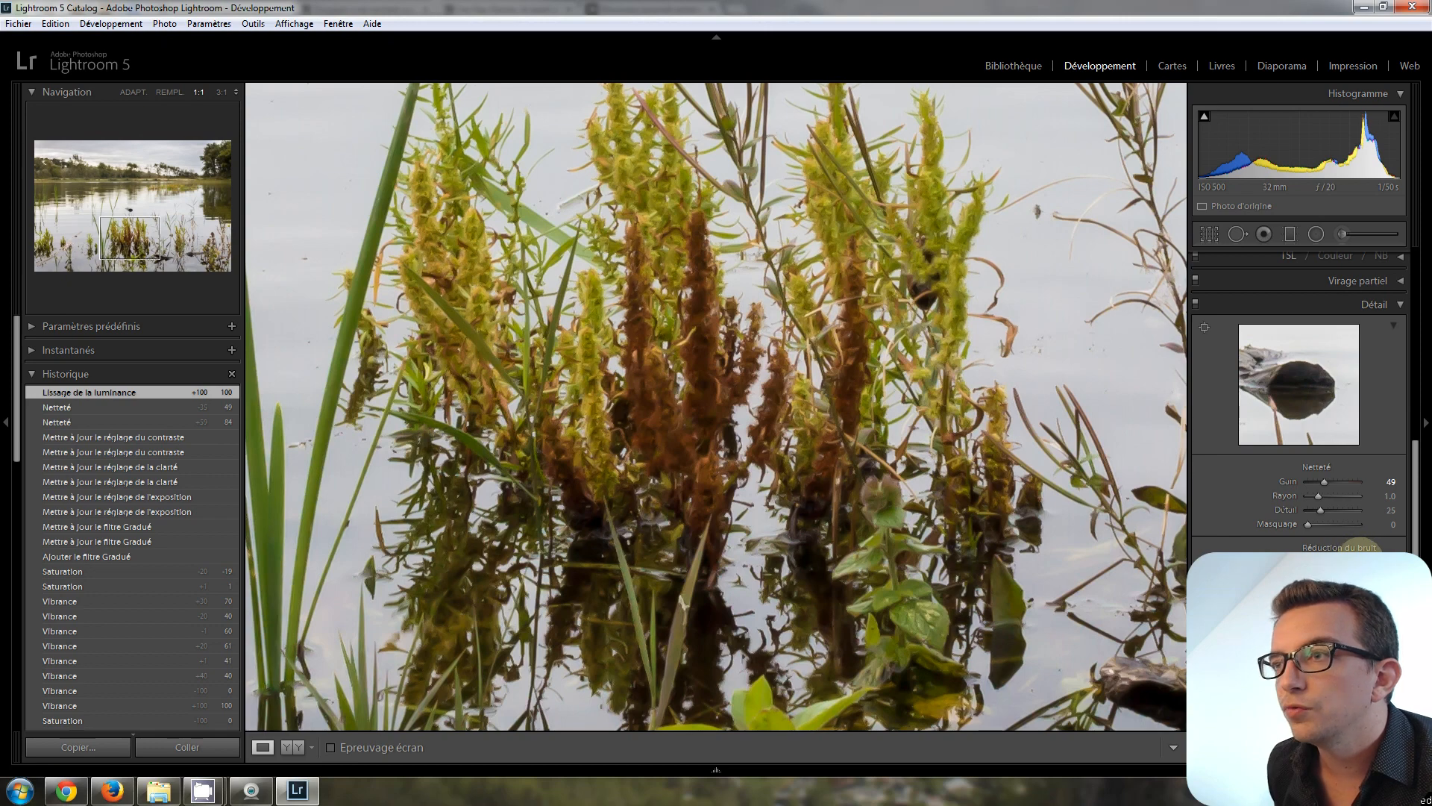
drag(1233, 566, 1229, 564)
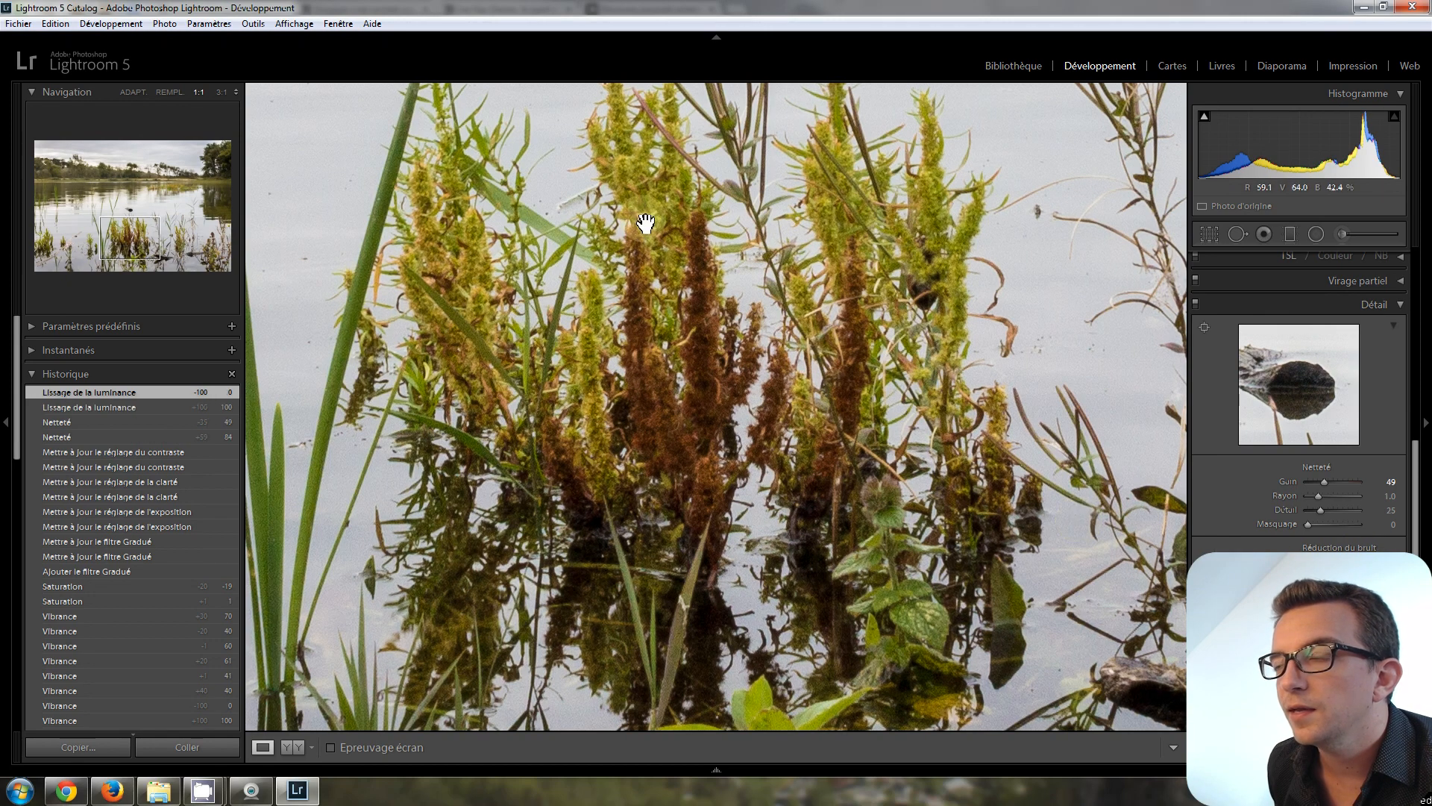
Set the luminance noise reduction to 35.
drag(954, 516, 946, 201)
drag(906, 714, 898, 505)
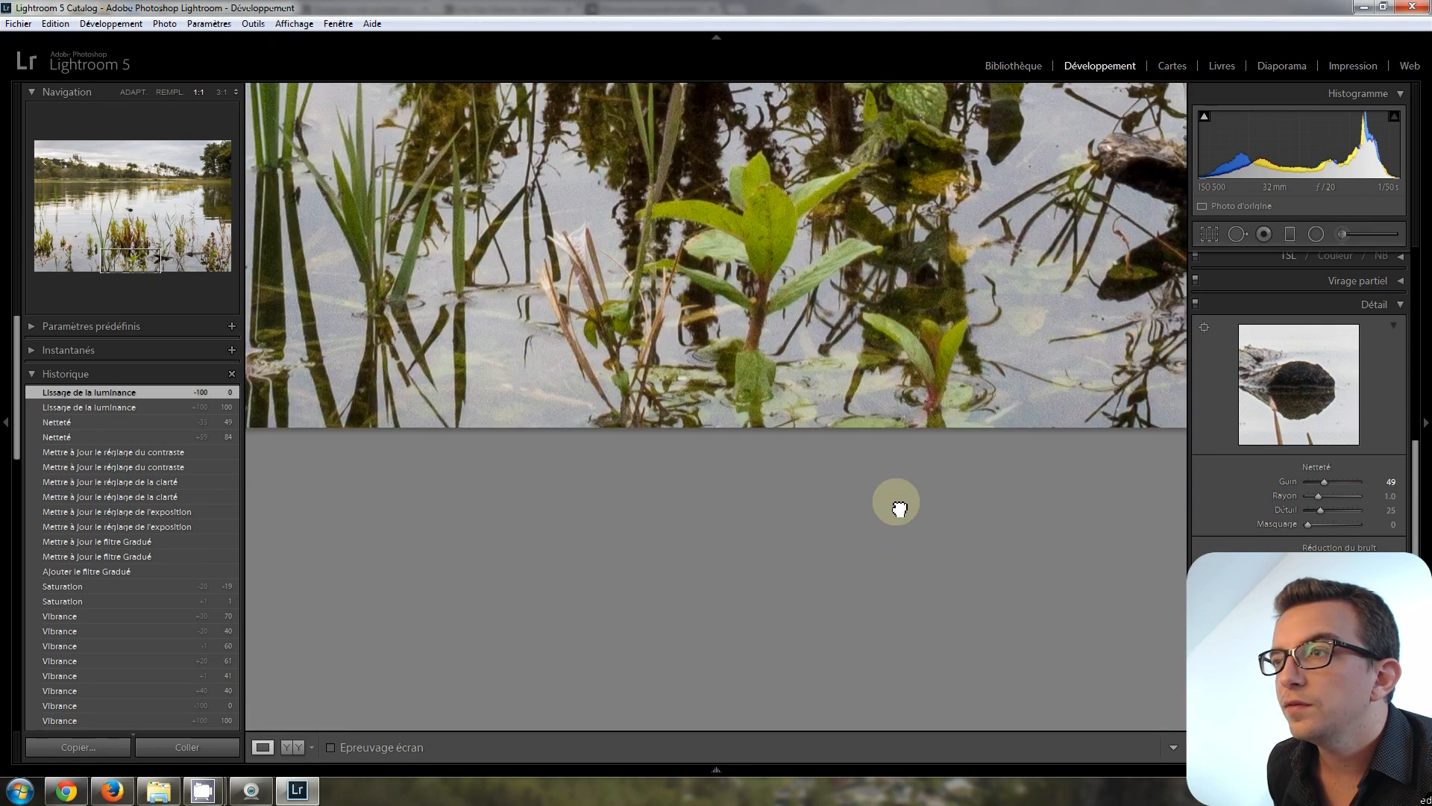
drag(804, 309, 820, 489)
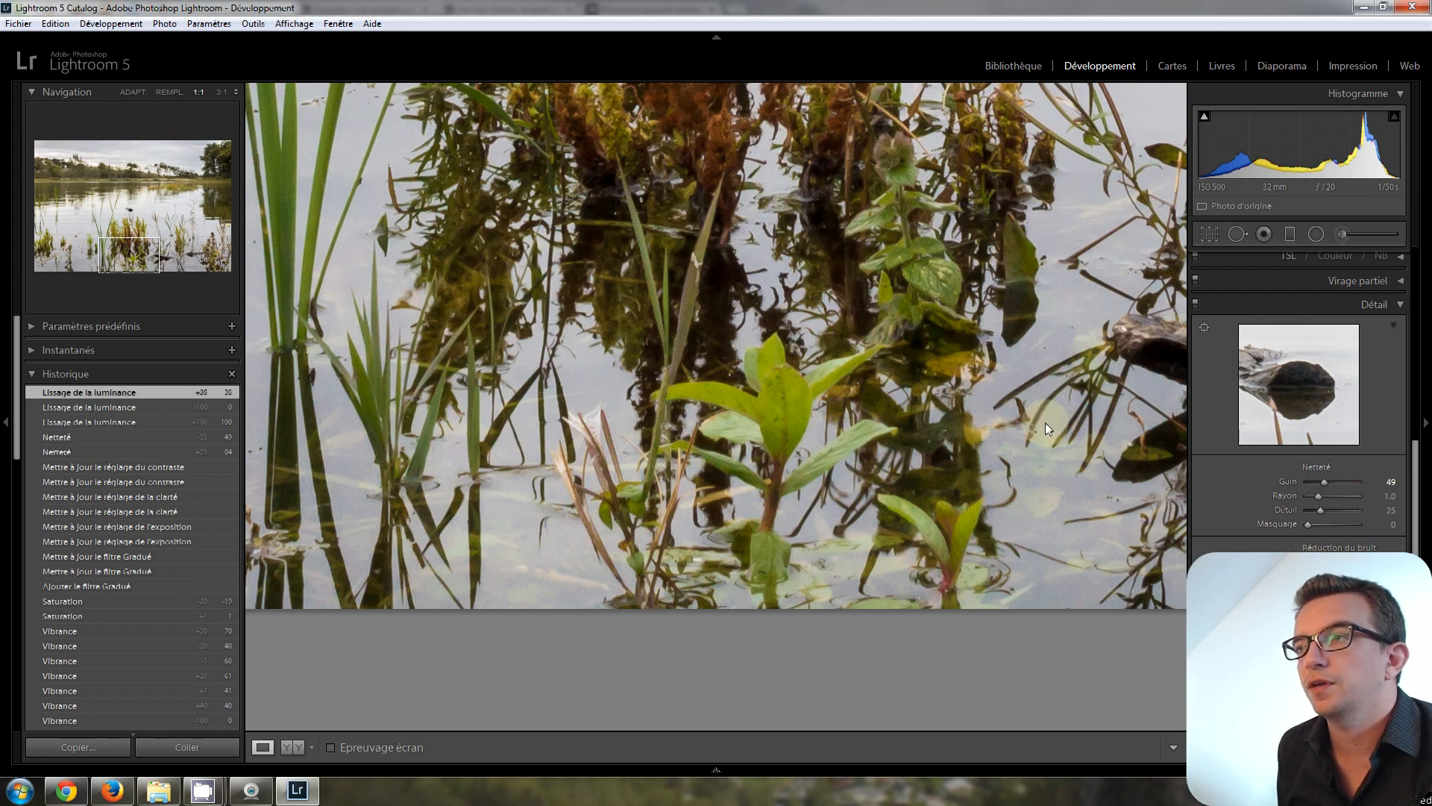
Compare the foreground plants at 1:1 before and after sharpening and noise reduction, and return to the whole photo and the basic settings.
drag(968, 356, 1004, 550)
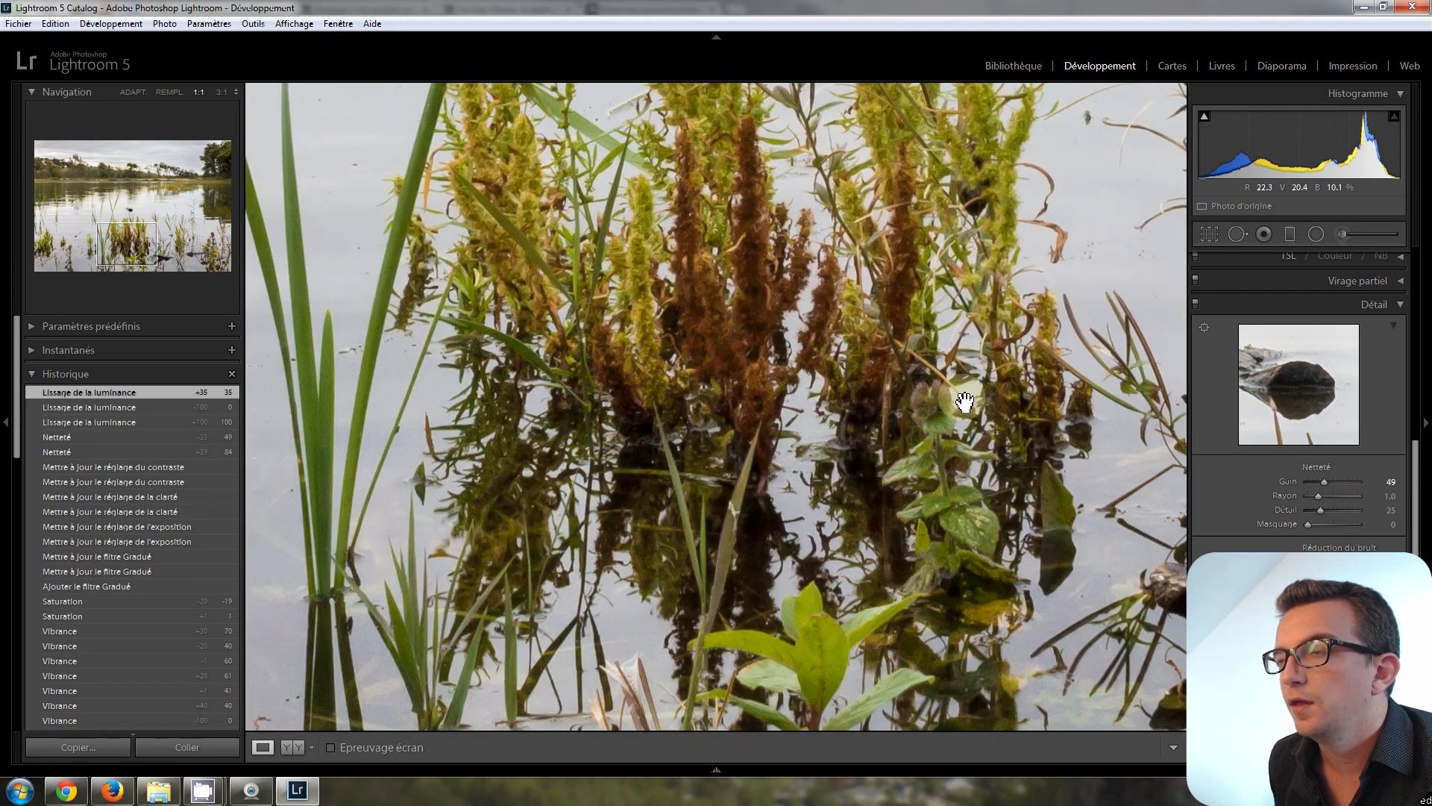
click(864, 355)
click(690, 513)
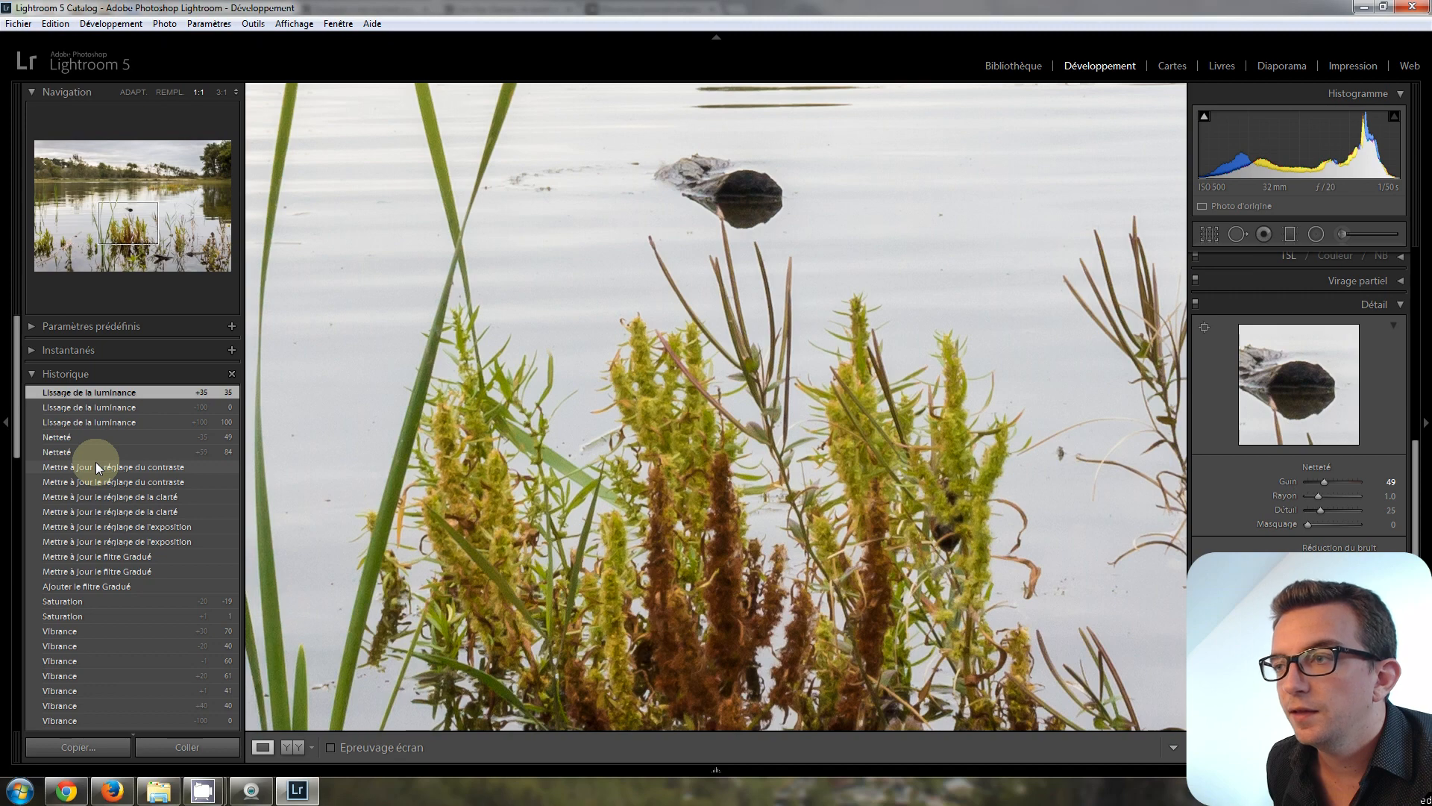
drag(642, 509, 676, 212)
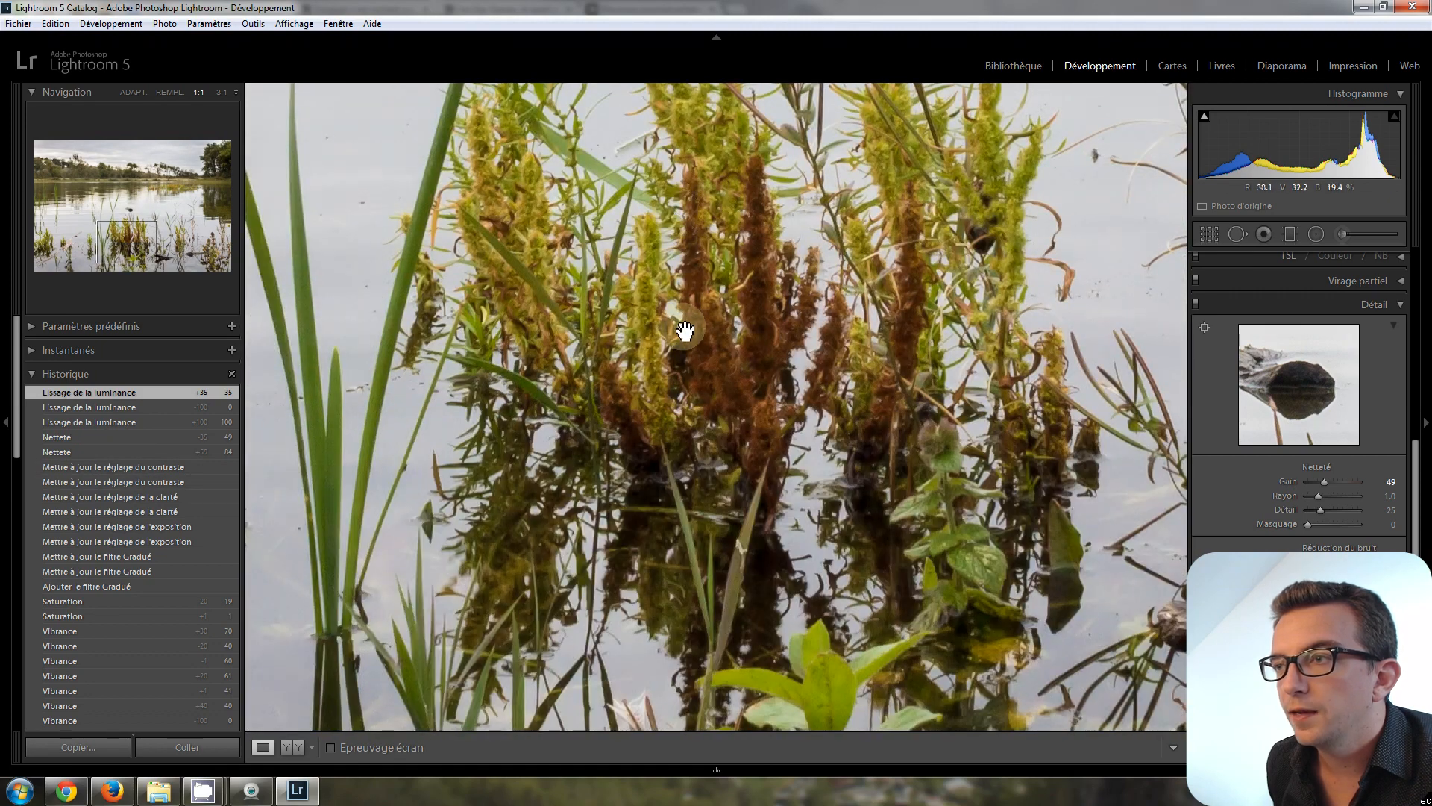
drag(684, 332, 709, 282)
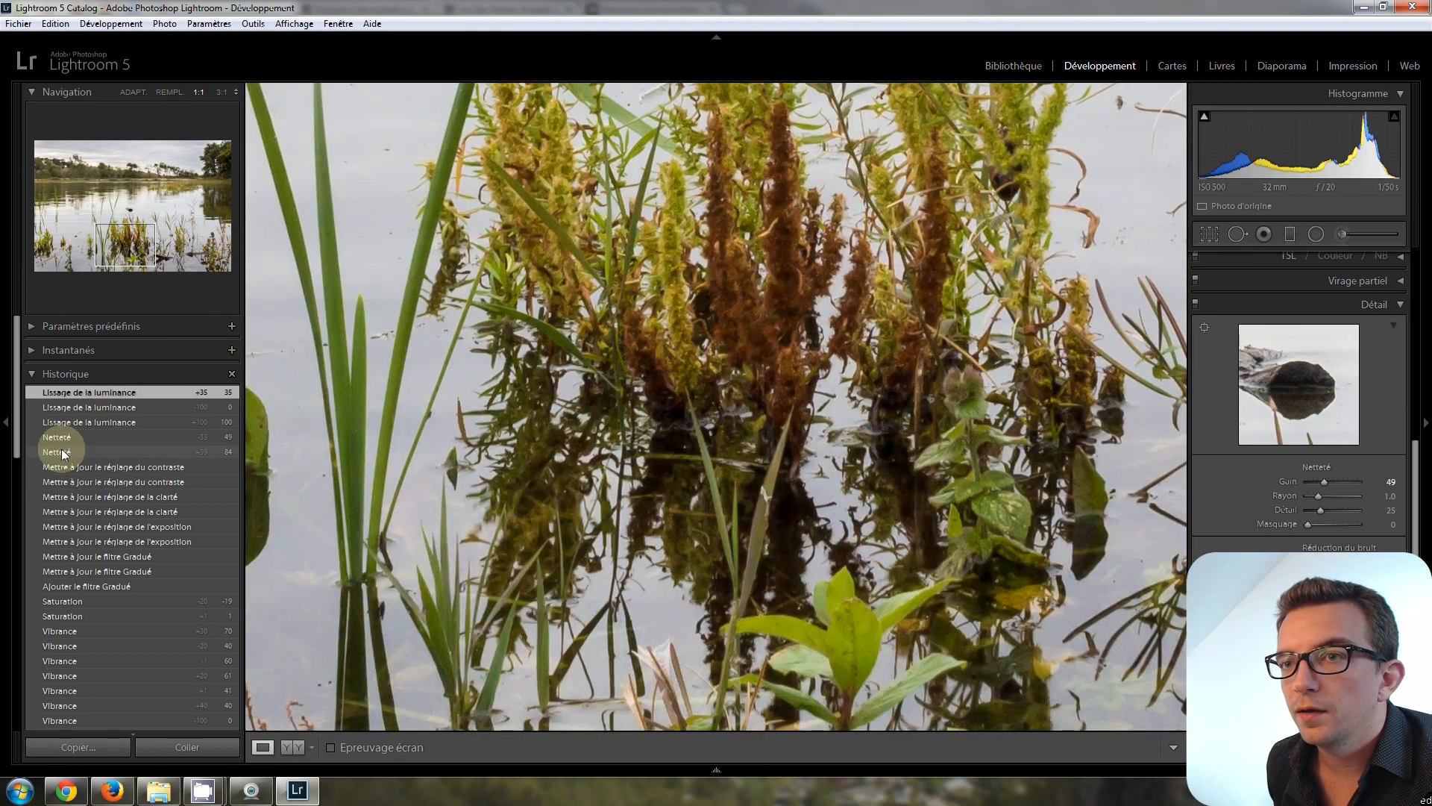
click(62, 467)
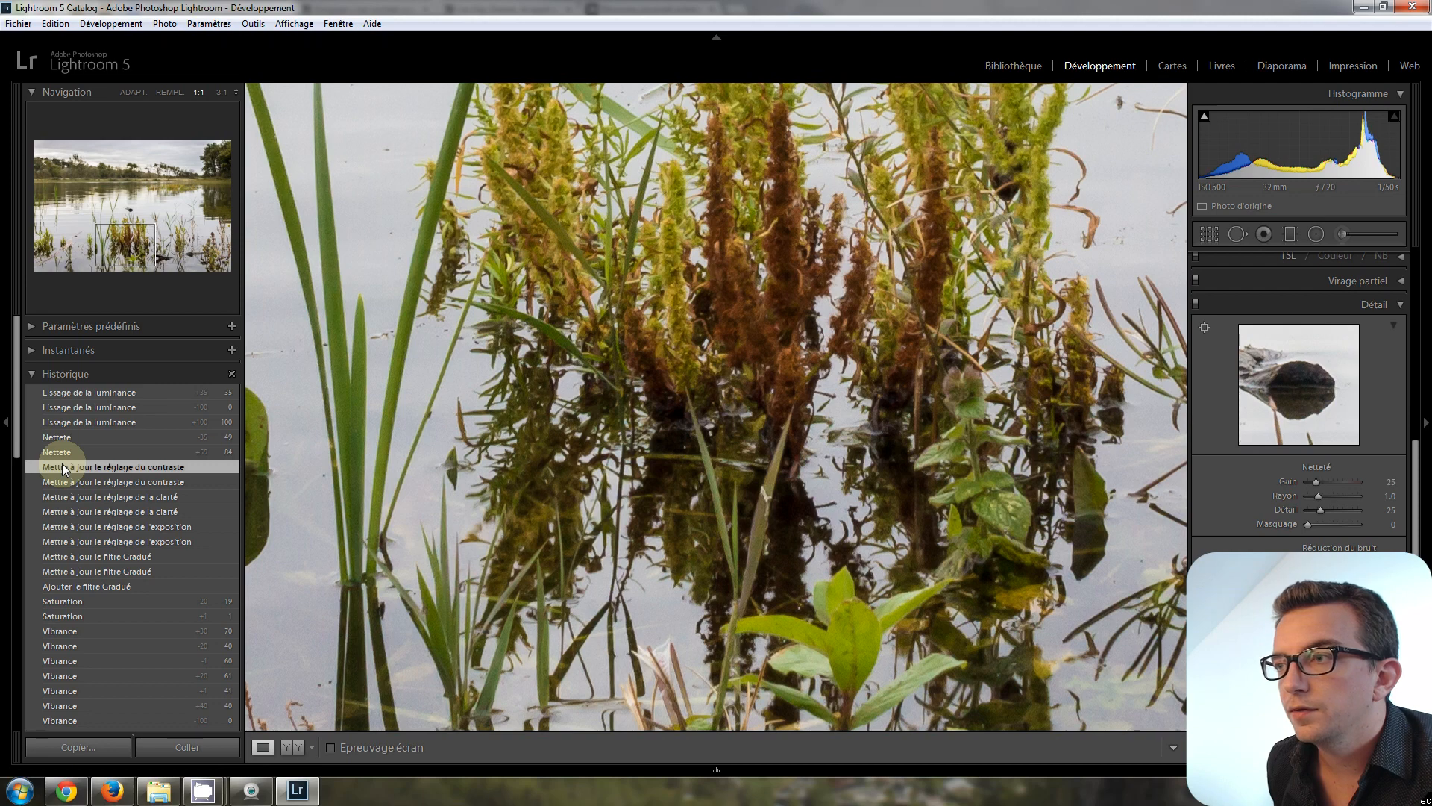
click(70, 391)
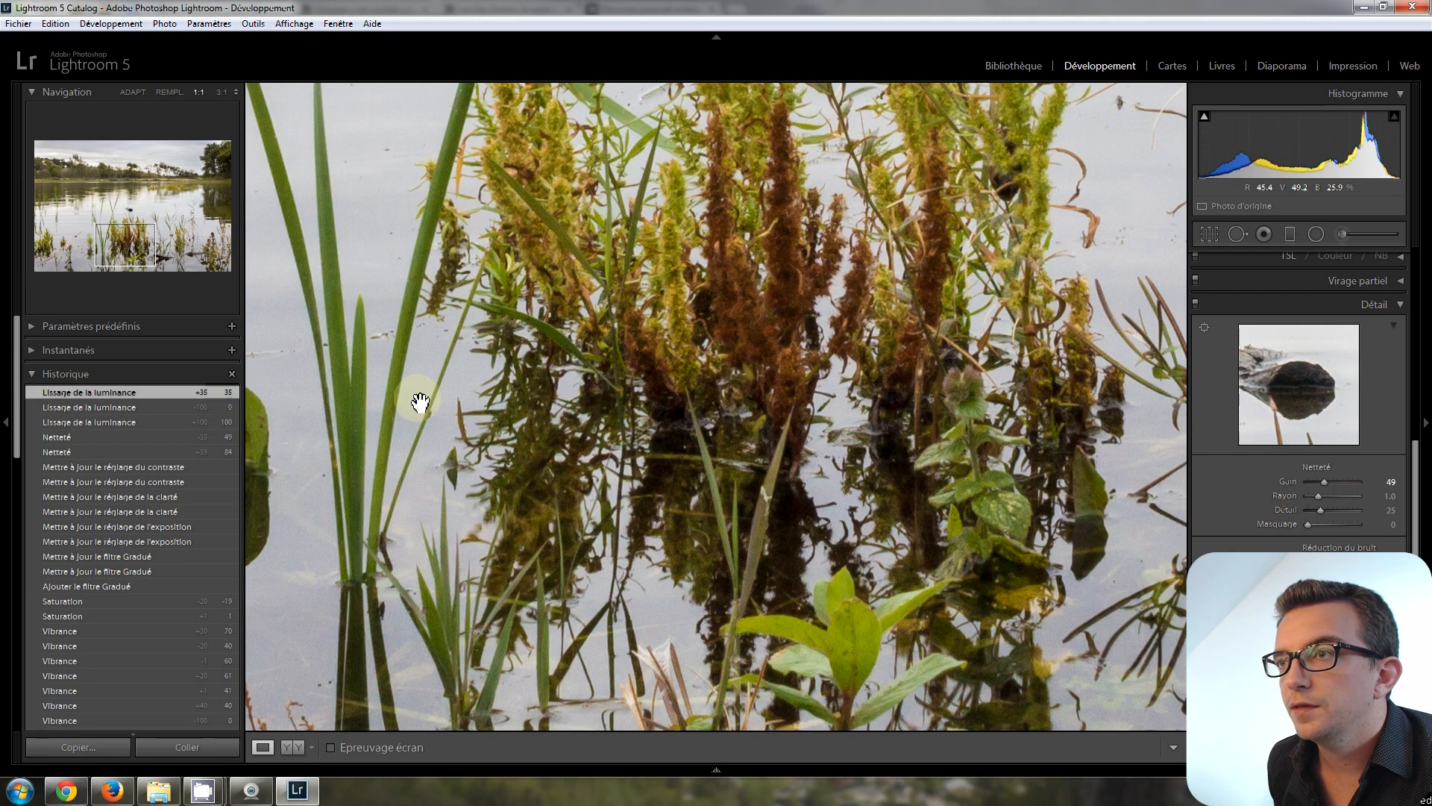
click(993, 515)
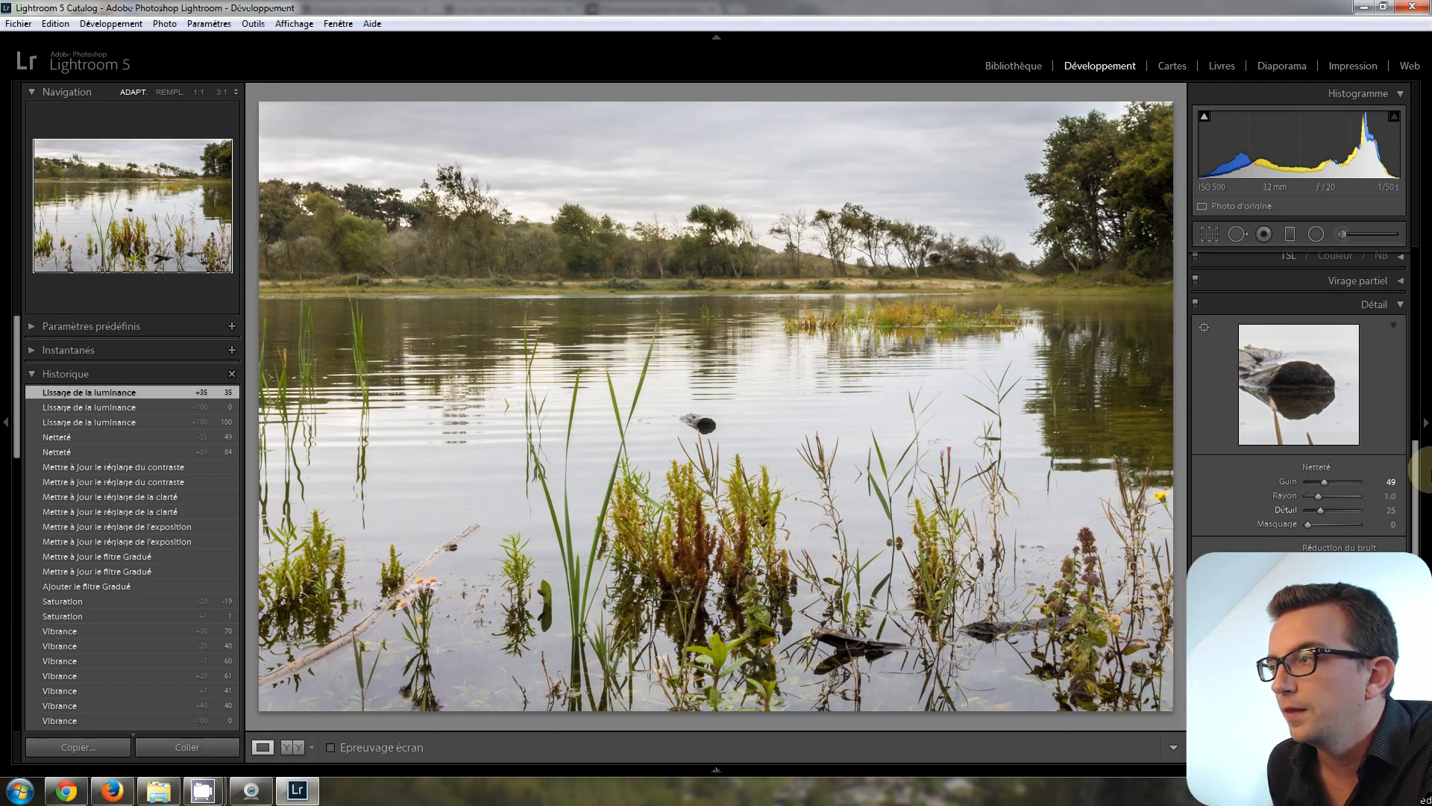
drag(1418, 479, 1428, 221)
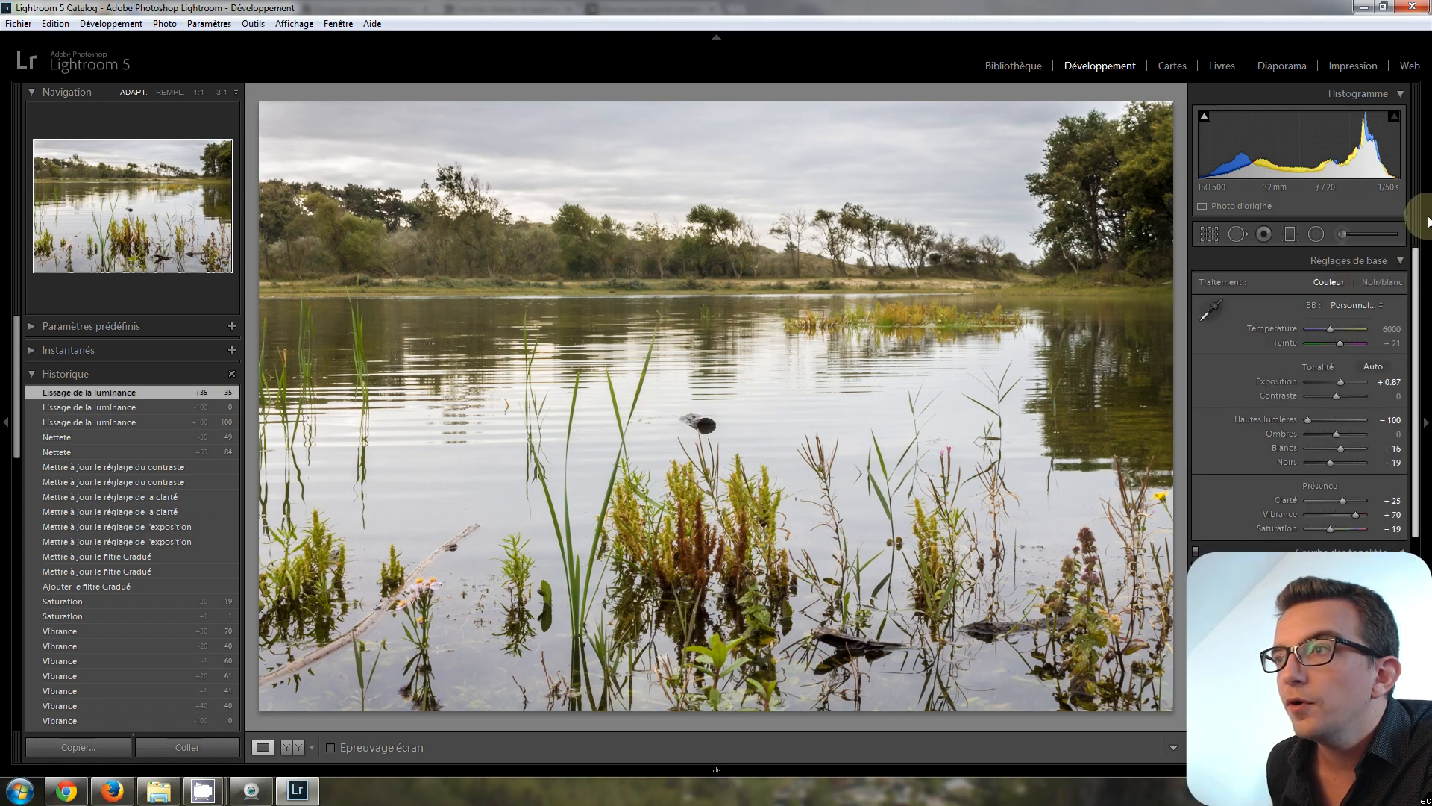